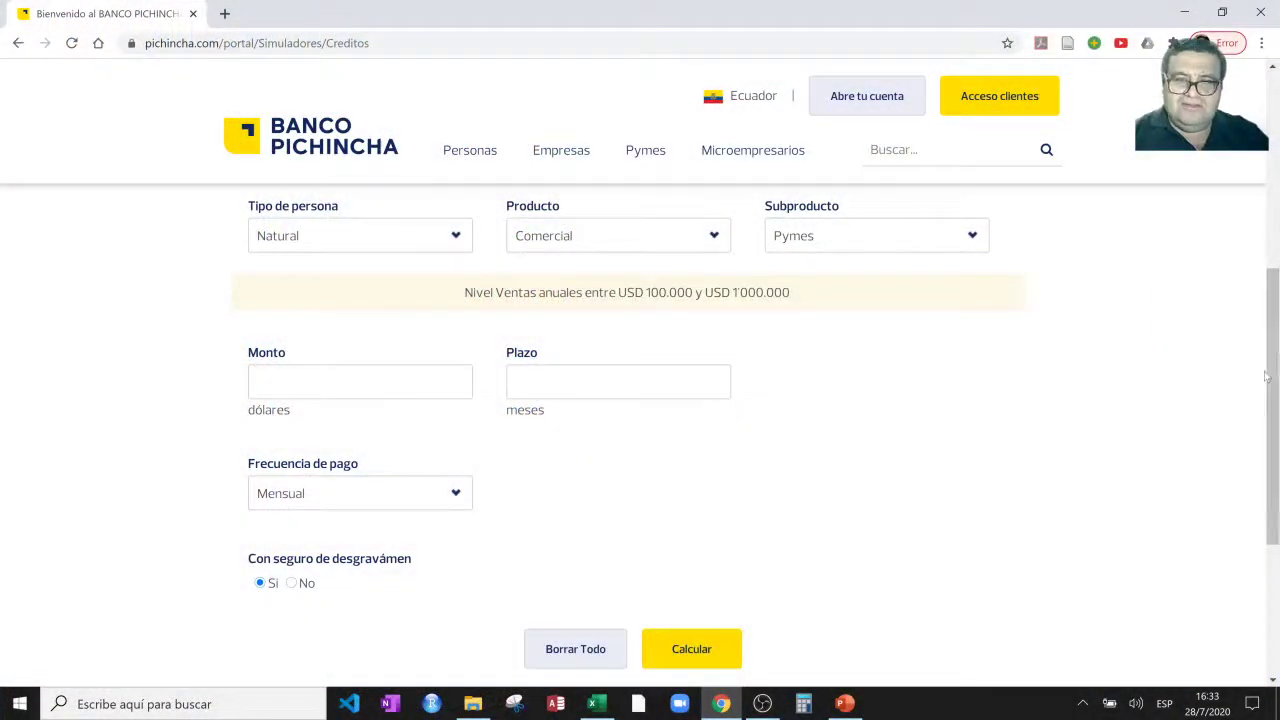
# Set Tipo de persona to Jurídica and the Subproducto to Pymes in the credit simulator.
pyautogui.moveTo(1276, 348); pyautogui.dragTo(1276, 270)
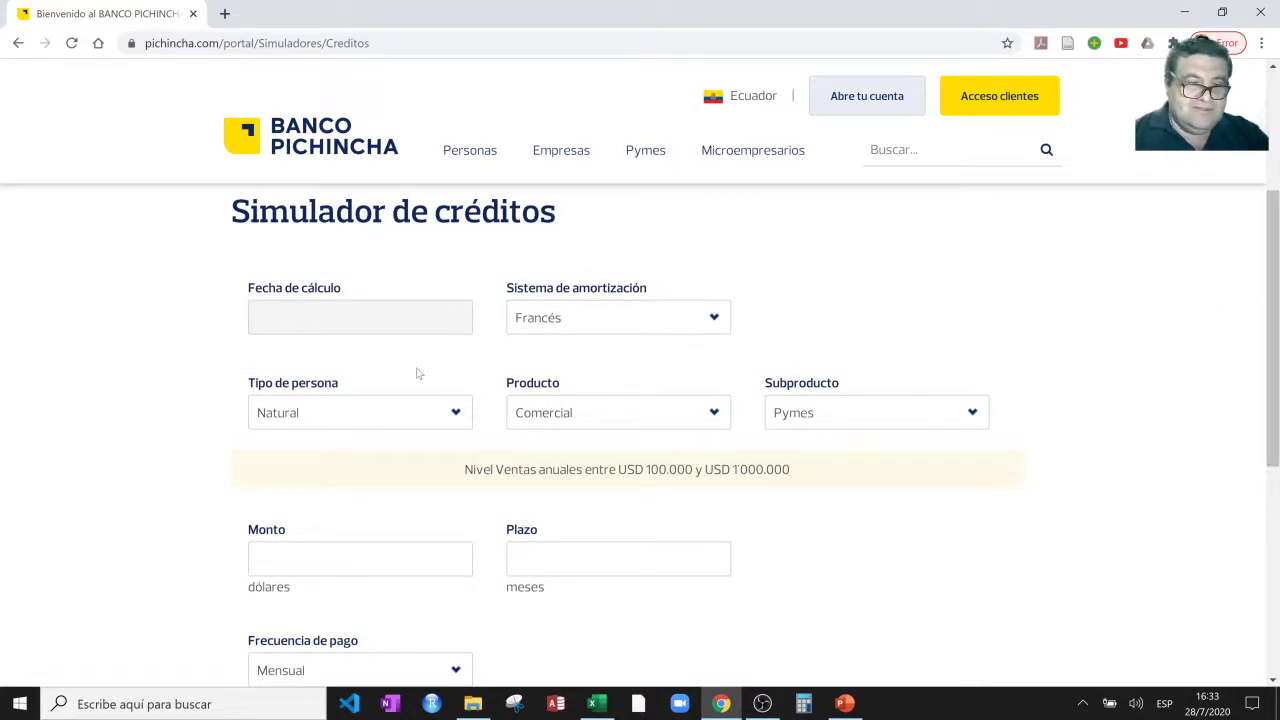
pyautogui.click(388, 420)
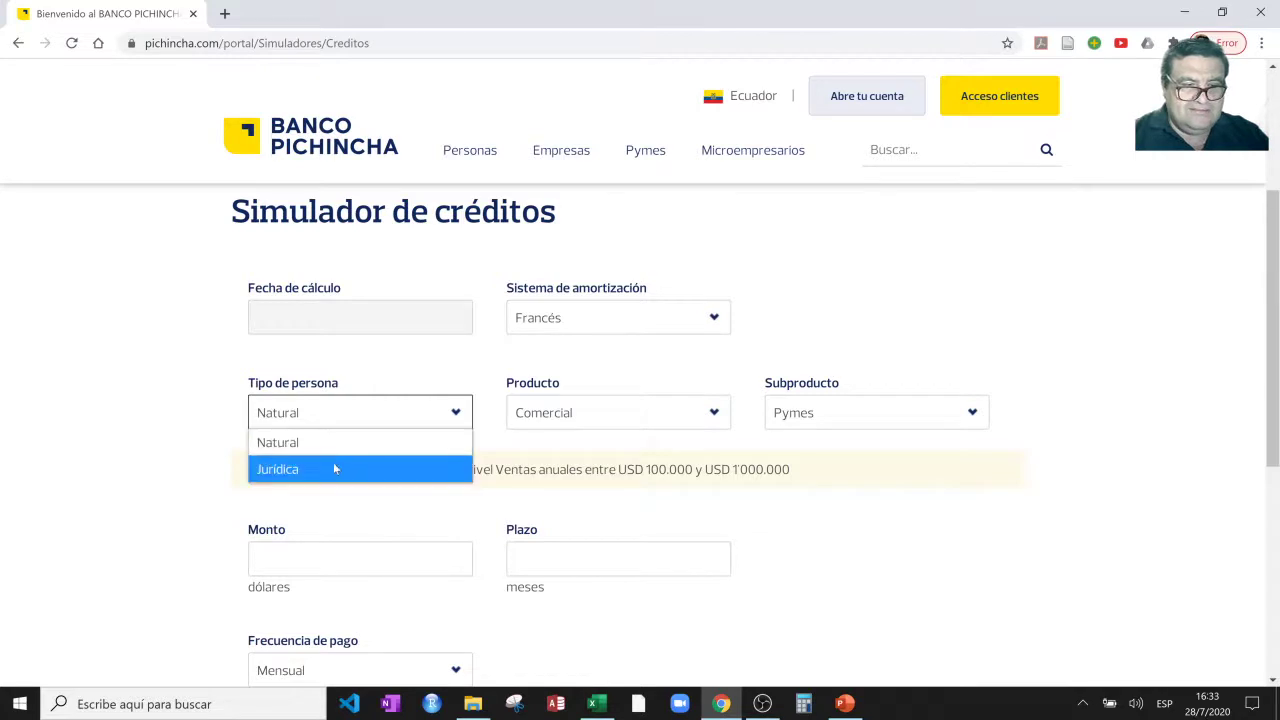
pyautogui.click(334, 467)
pyautogui.click(797, 420)
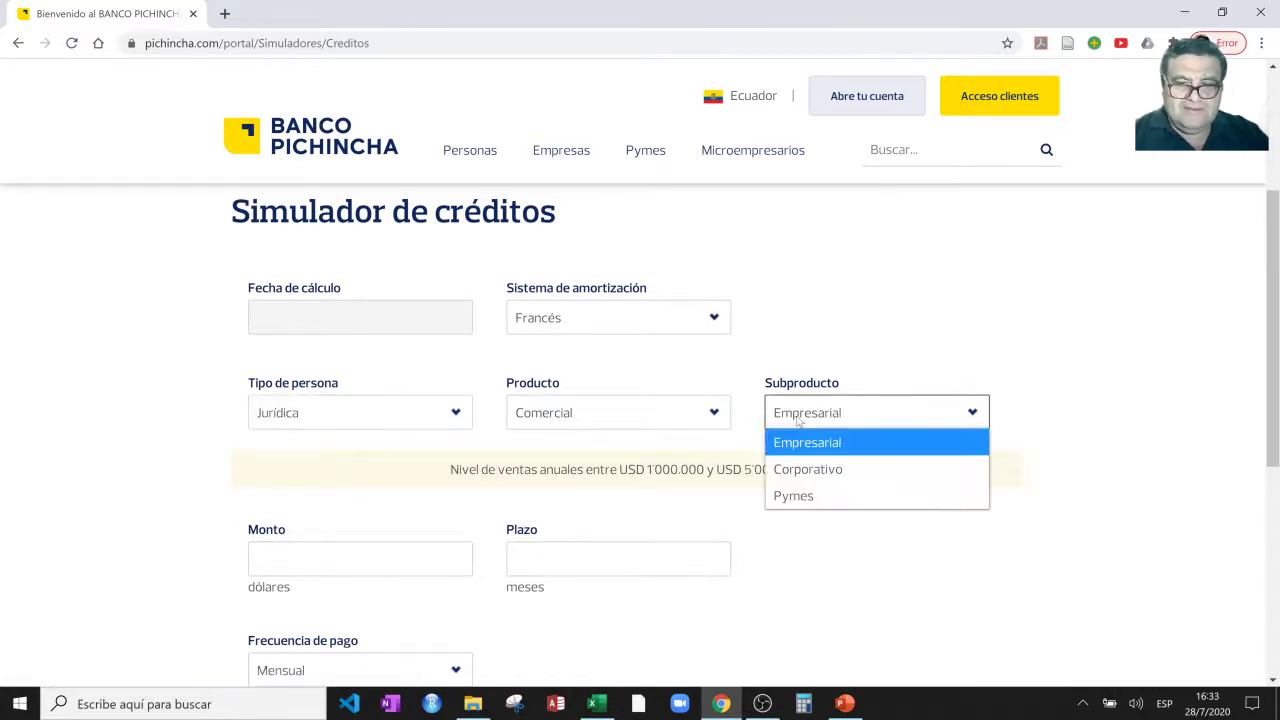
pyautogui.click(800, 496)
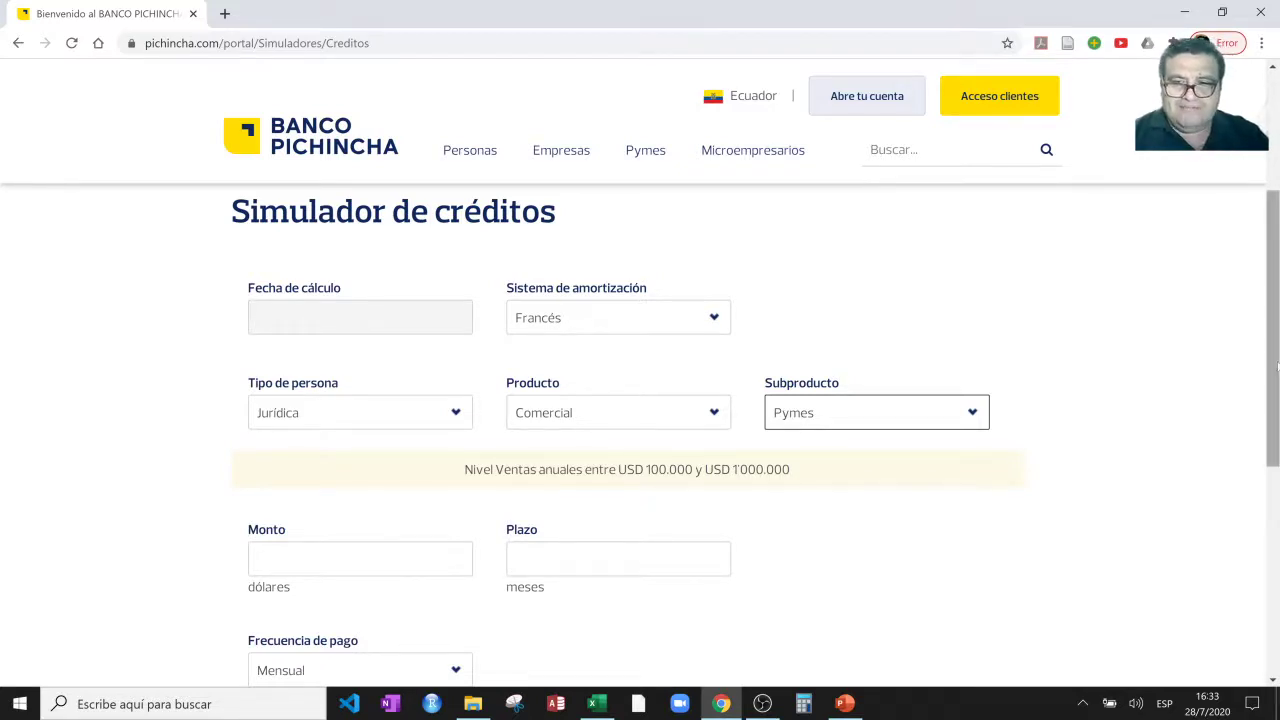
# Simulate a 50000 loan over 60 months, giving a $1093.44 monthly payment.
pyautogui.moveTo(1274, 370); pyautogui.dragTo(1274, 445)
pyautogui.scroll(-1, 1180, 460)
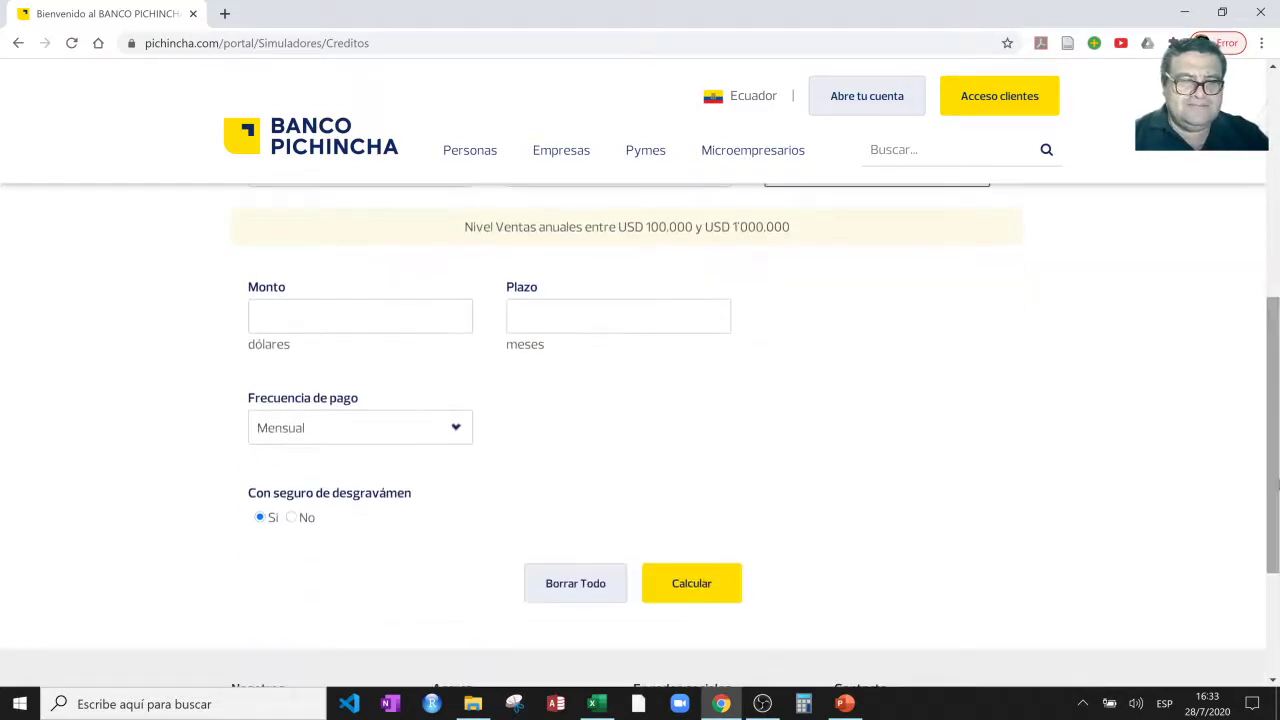
pyautogui.click(350, 316)
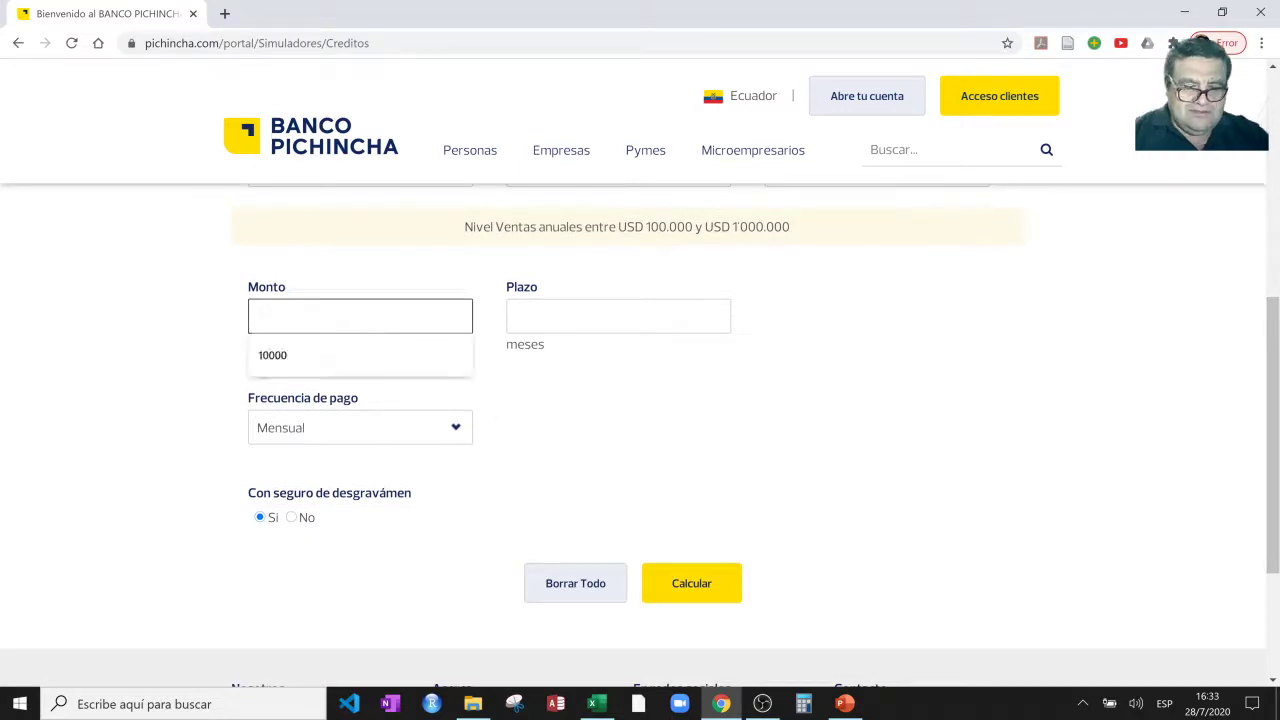
pyautogui.write('50000')
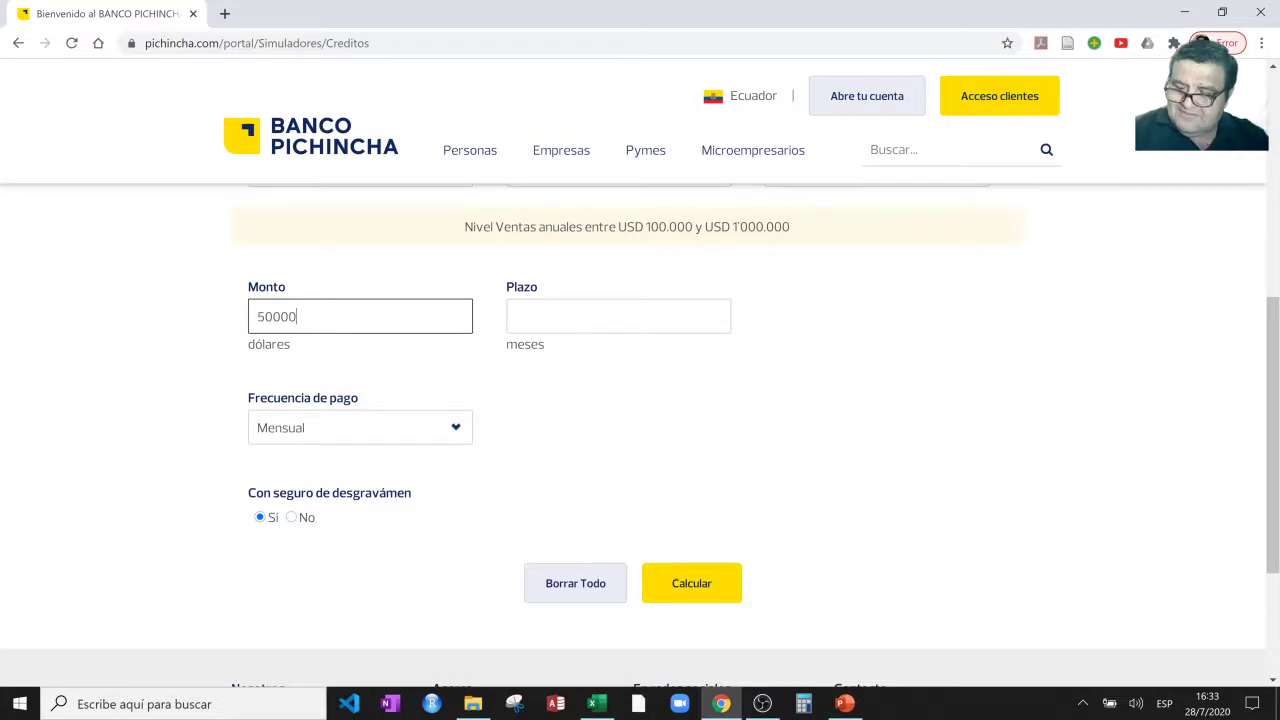
pyautogui.click(560, 316)
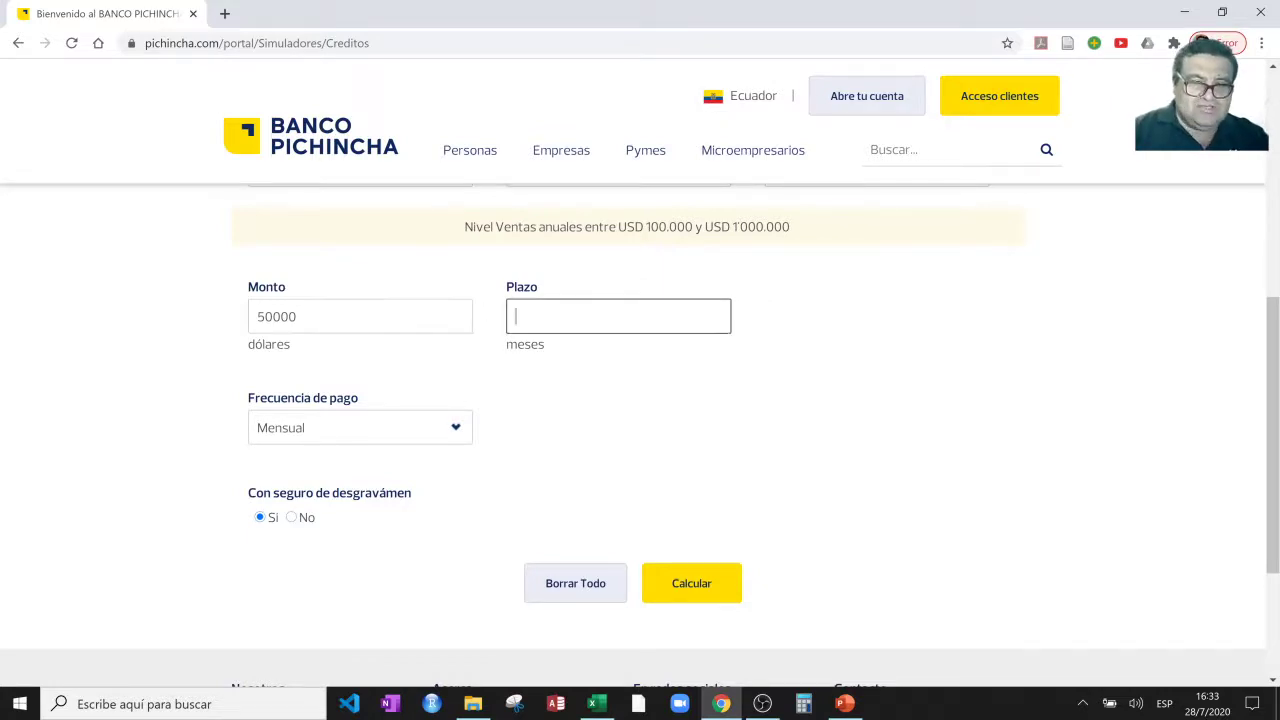
pyautogui.write('60')
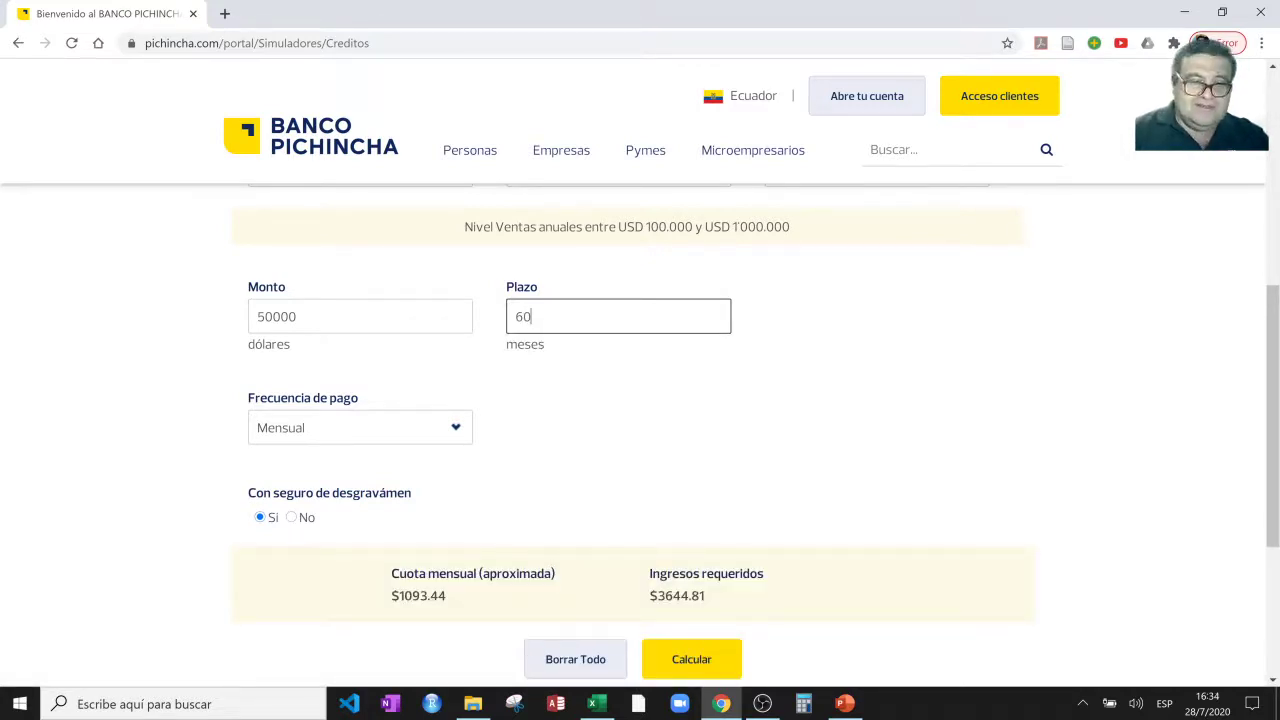
pyautogui.click(539, 410)
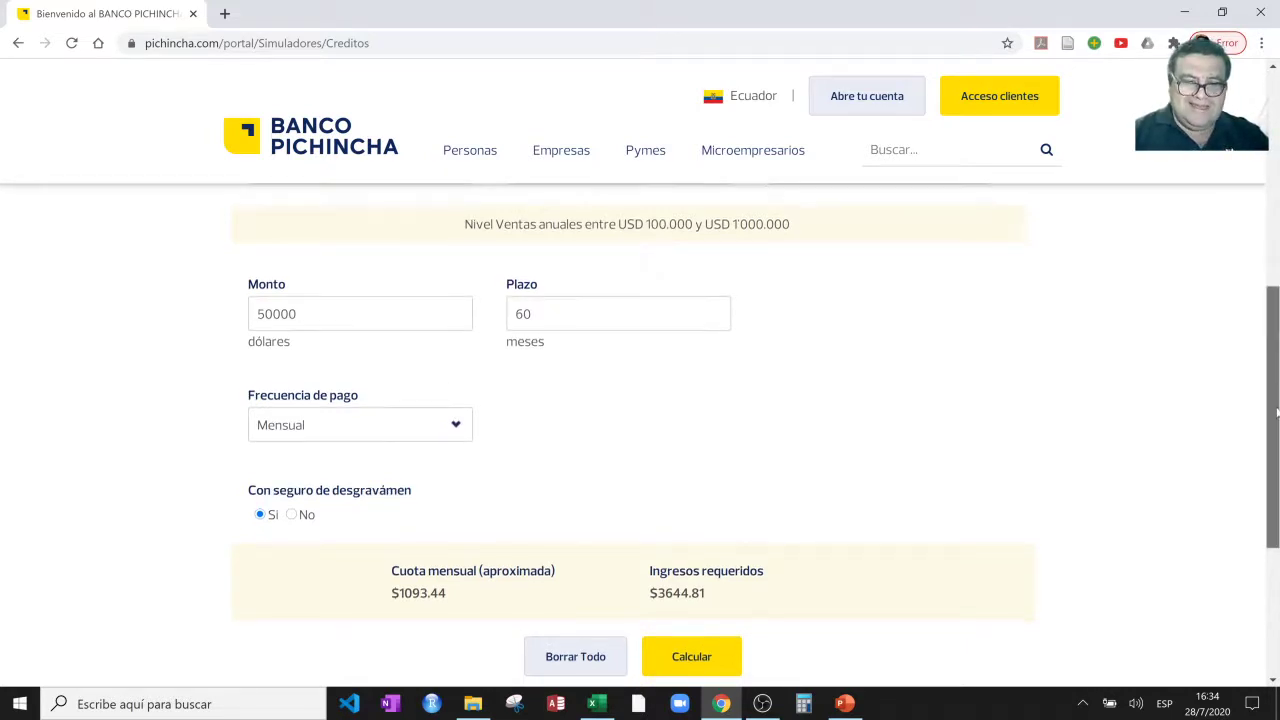
pyautogui.moveTo(1277, 372); pyautogui.dragTo(1277, 411)
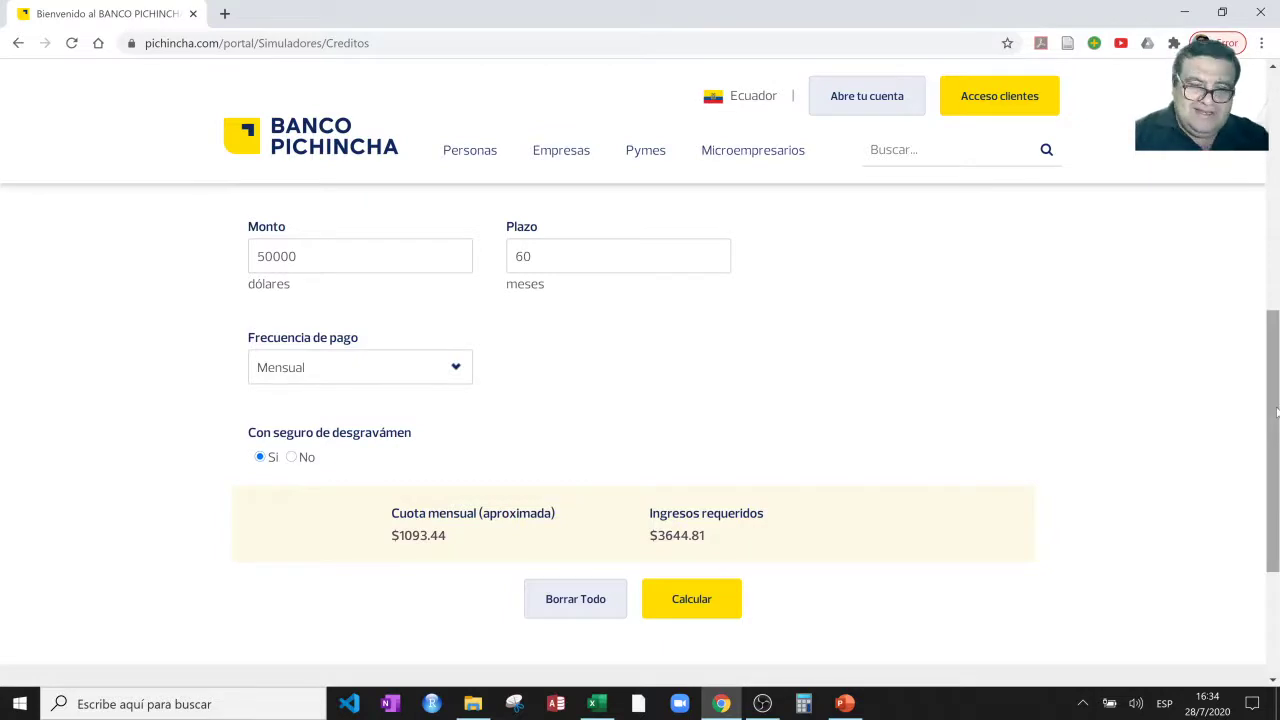
pyautogui.click(609, 710)
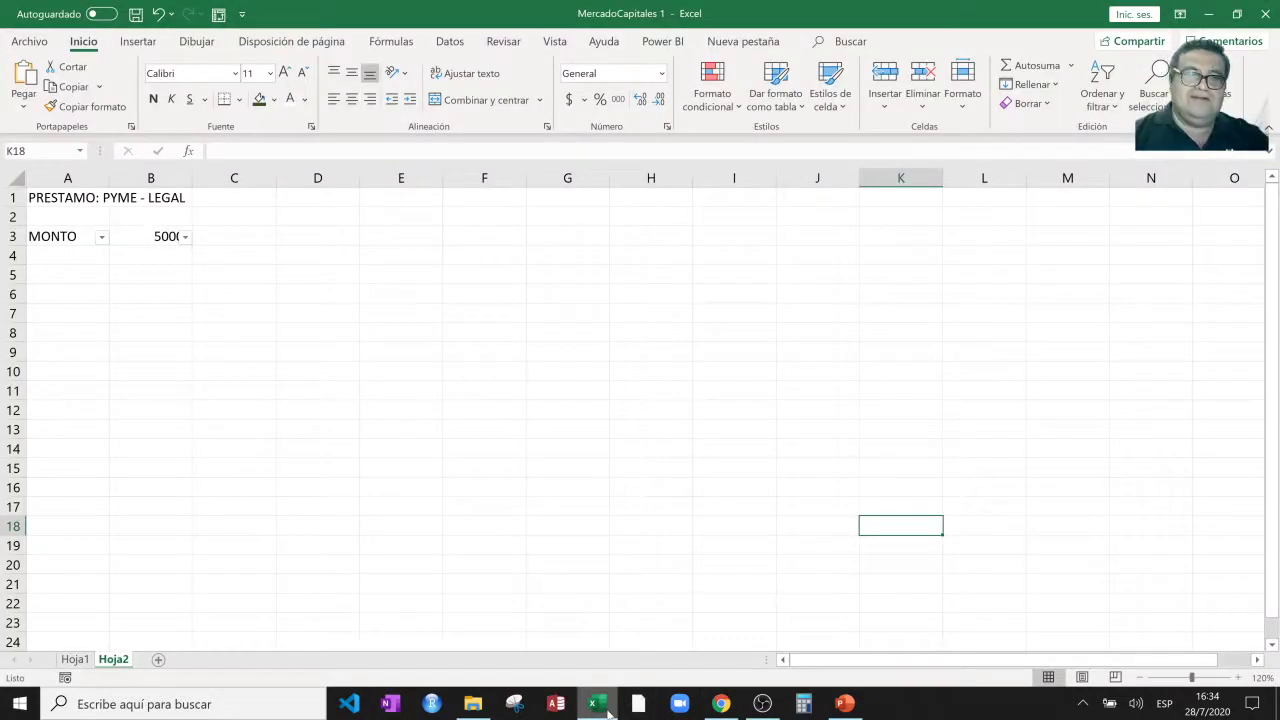
# Clear all contents of the Hoja2 sheet.
pyautogui.click(281, 369)
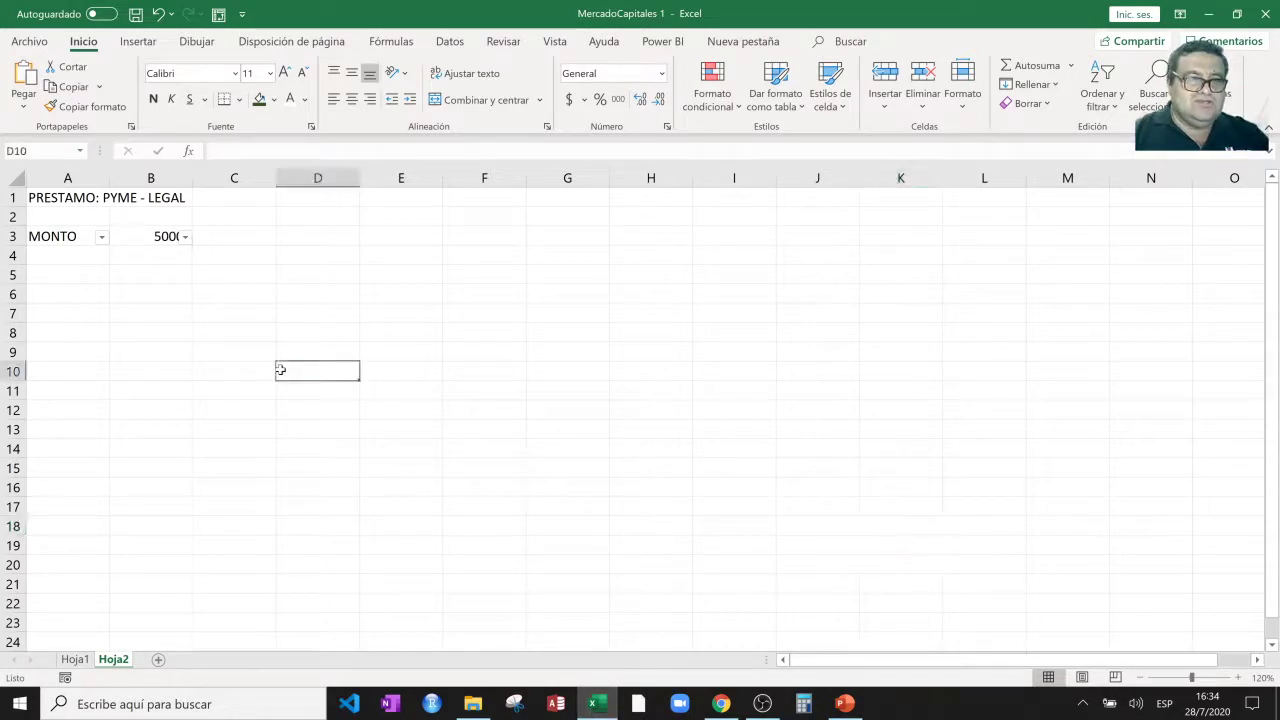
pyautogui.click(170, 274)
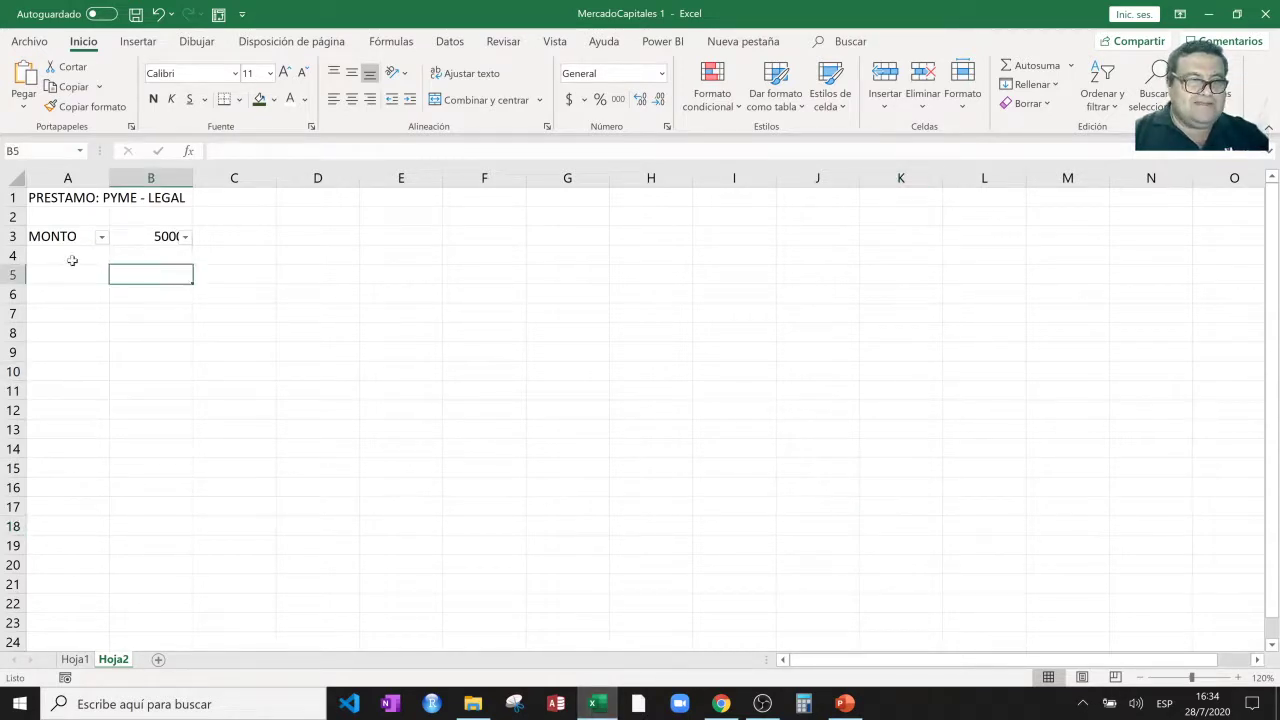
pyautogui.click(12, 182)
pyautogui.press('Delete')
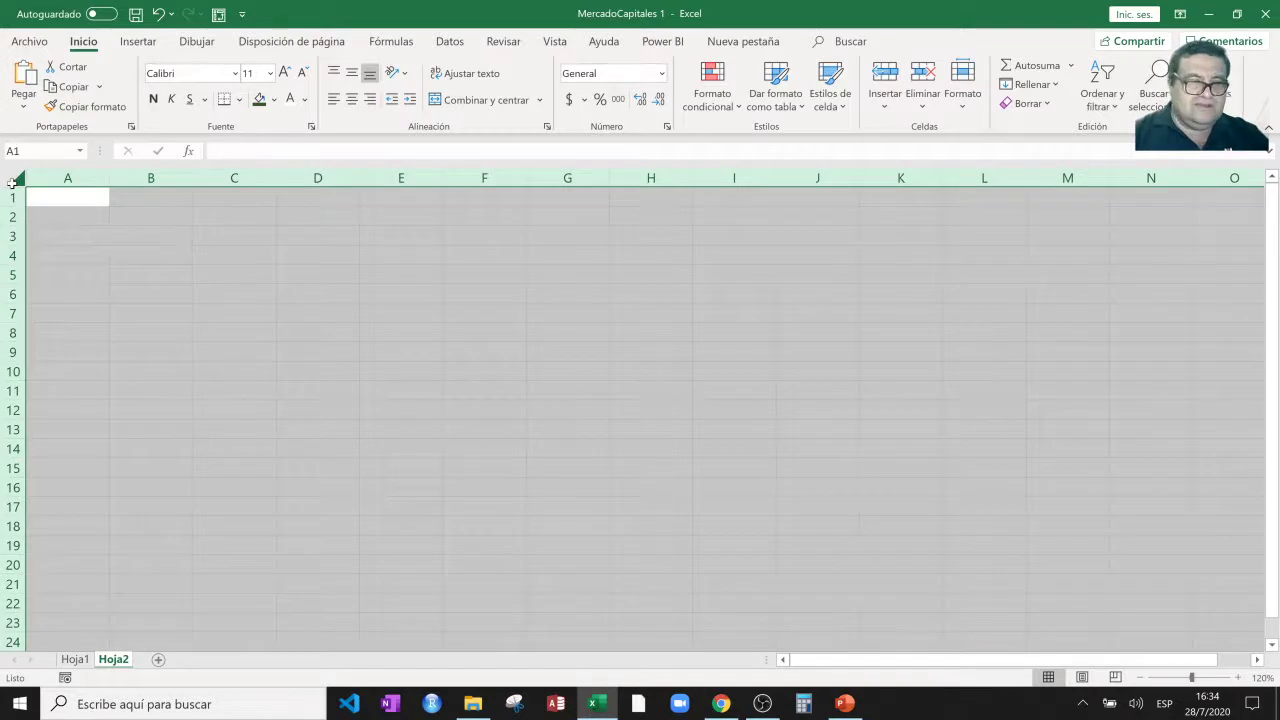
# Enter the bold title 'PYME - LEGAL - COMERCIAL' in A1.
pyautogui.click(93, 201)
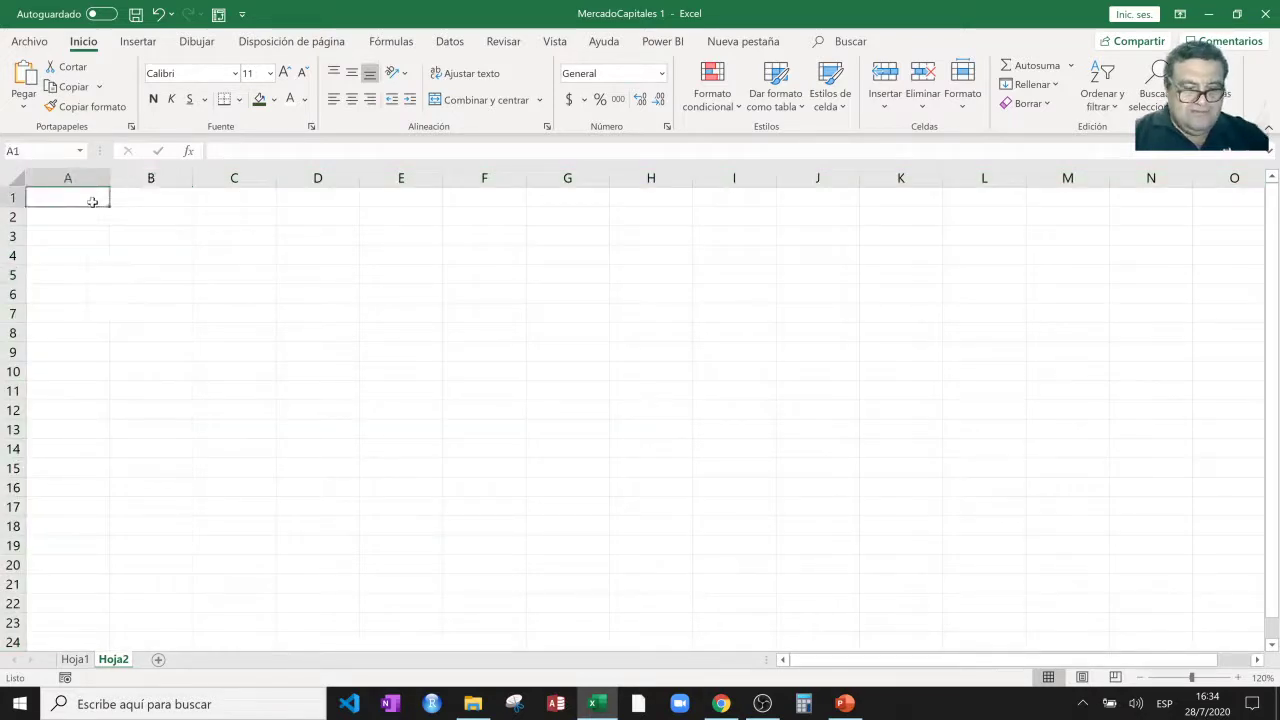
pyautogui.write('PYME -')
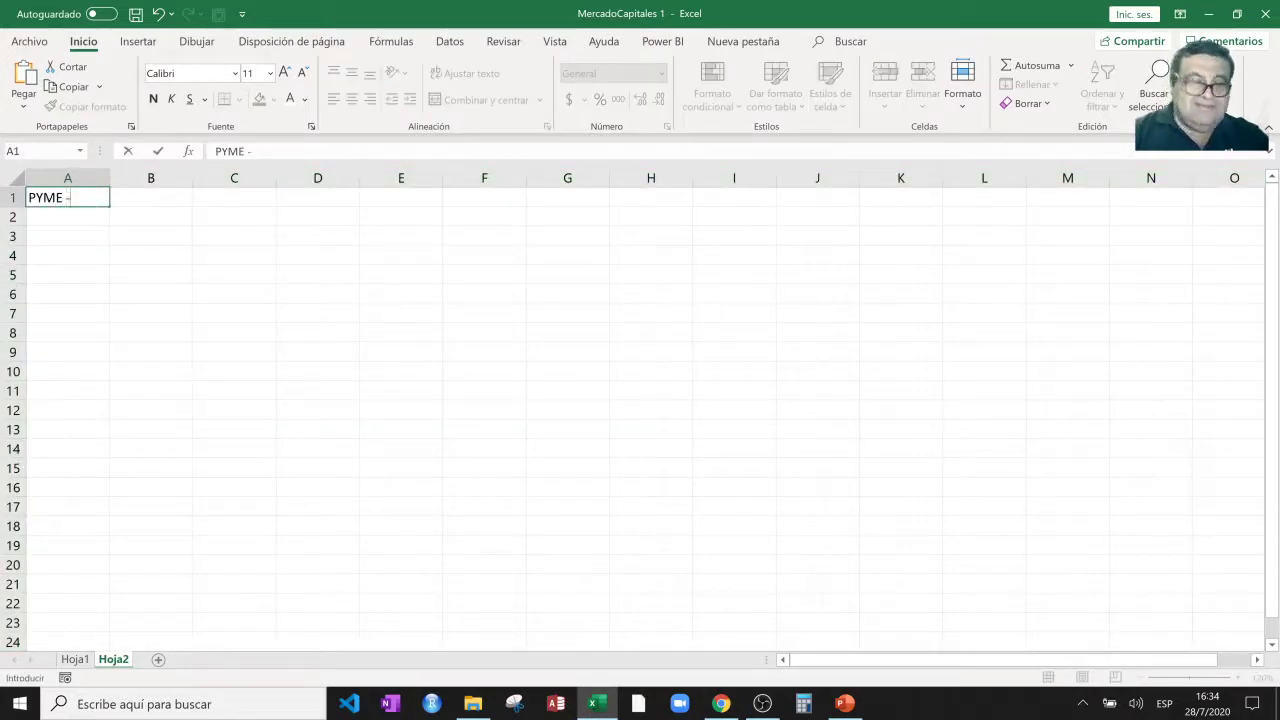
pyautogui.write(' LEGAL - ')
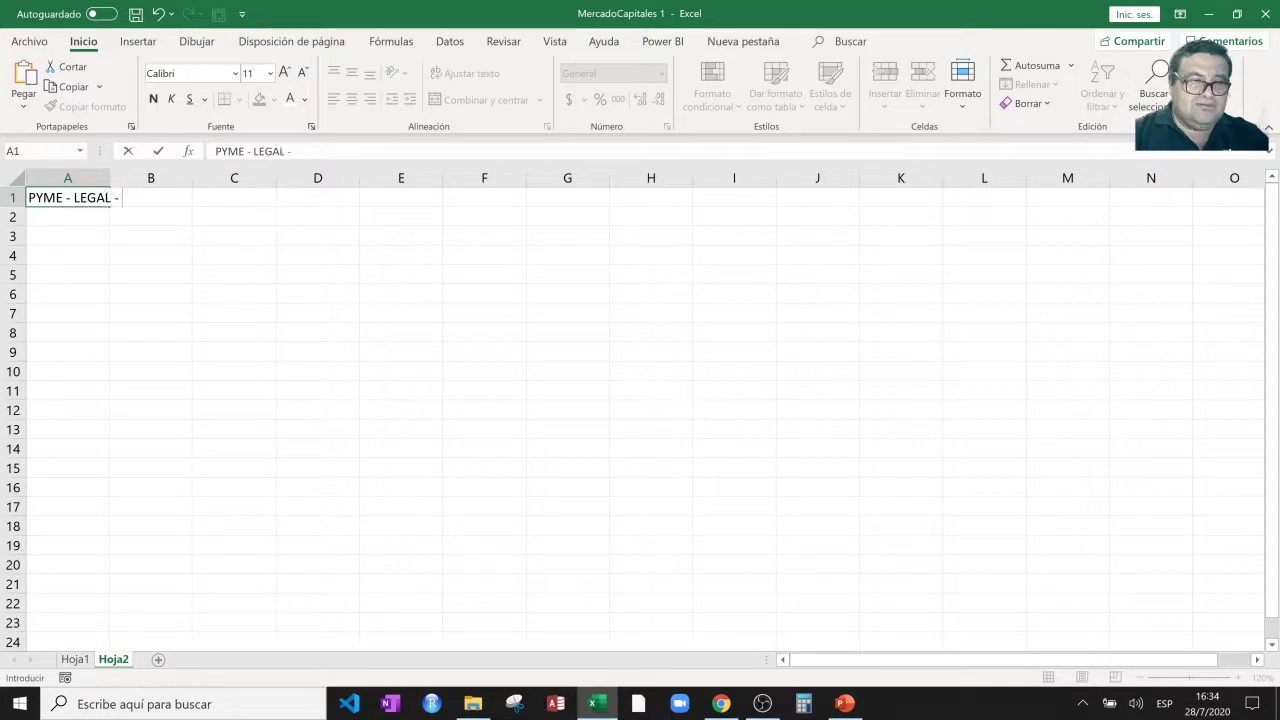
pyautogui.write('COMERCIAL')
pyautogui.press('Return')
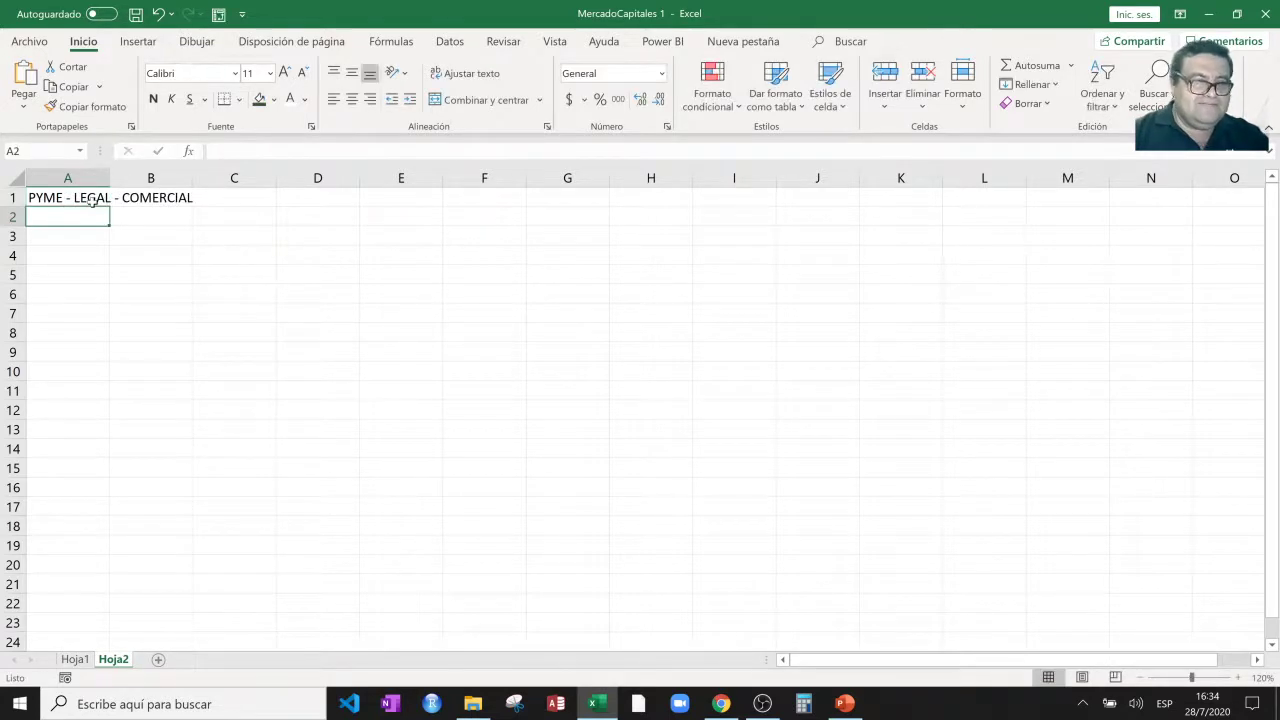
pyautogui.click(88, 196)
pyautogui.click(153, 99)
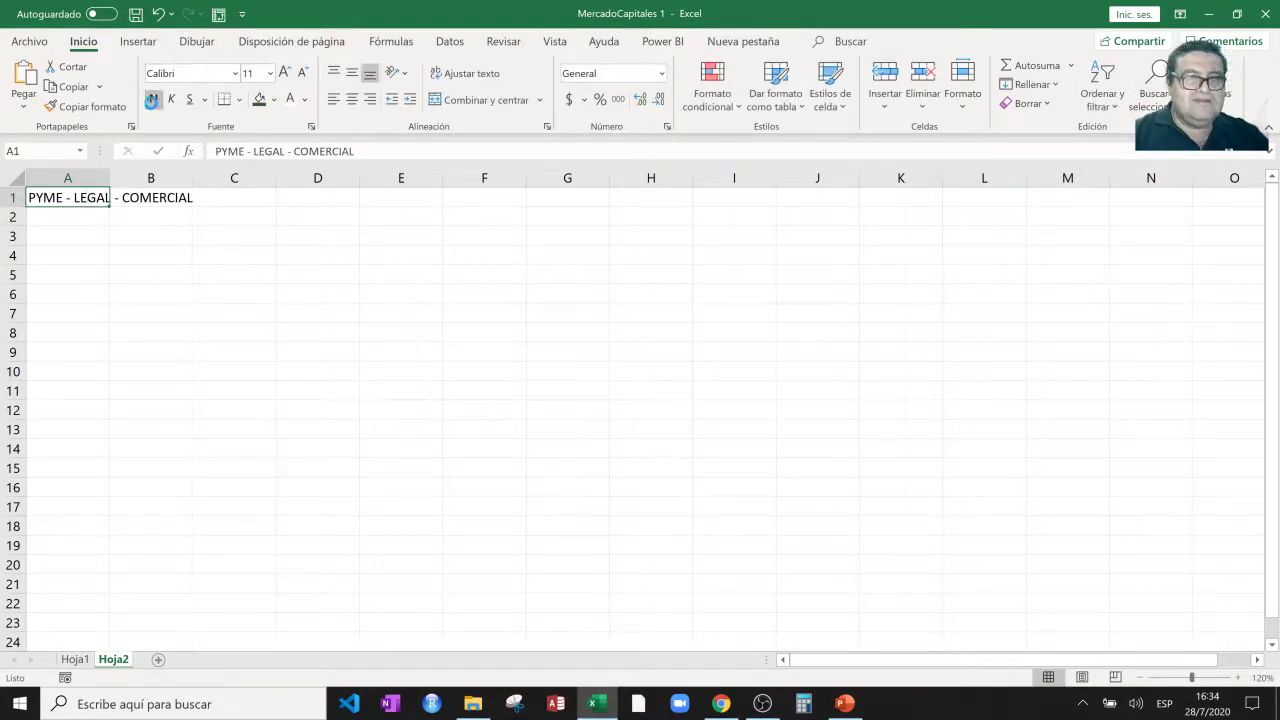
# Enter the label Monto in A3 and 50000 in B3.
pyautogui.click(282, 235)
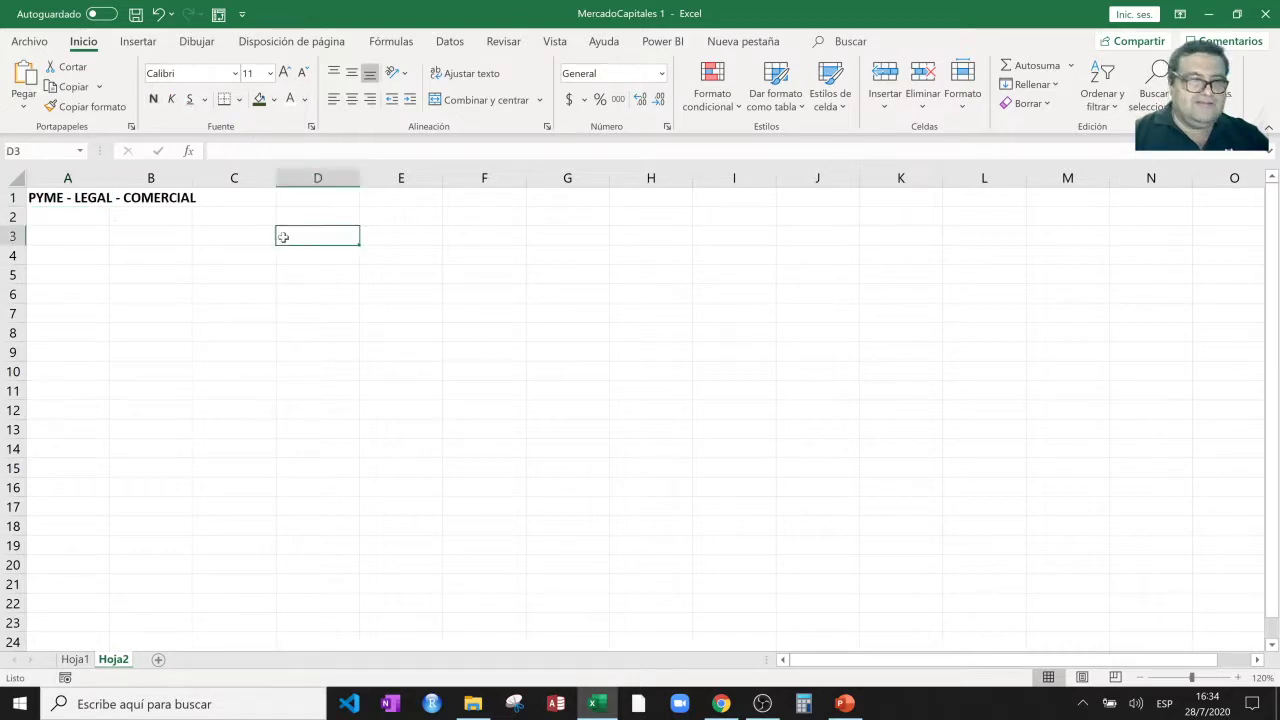
pyautogui.click(83, 235)
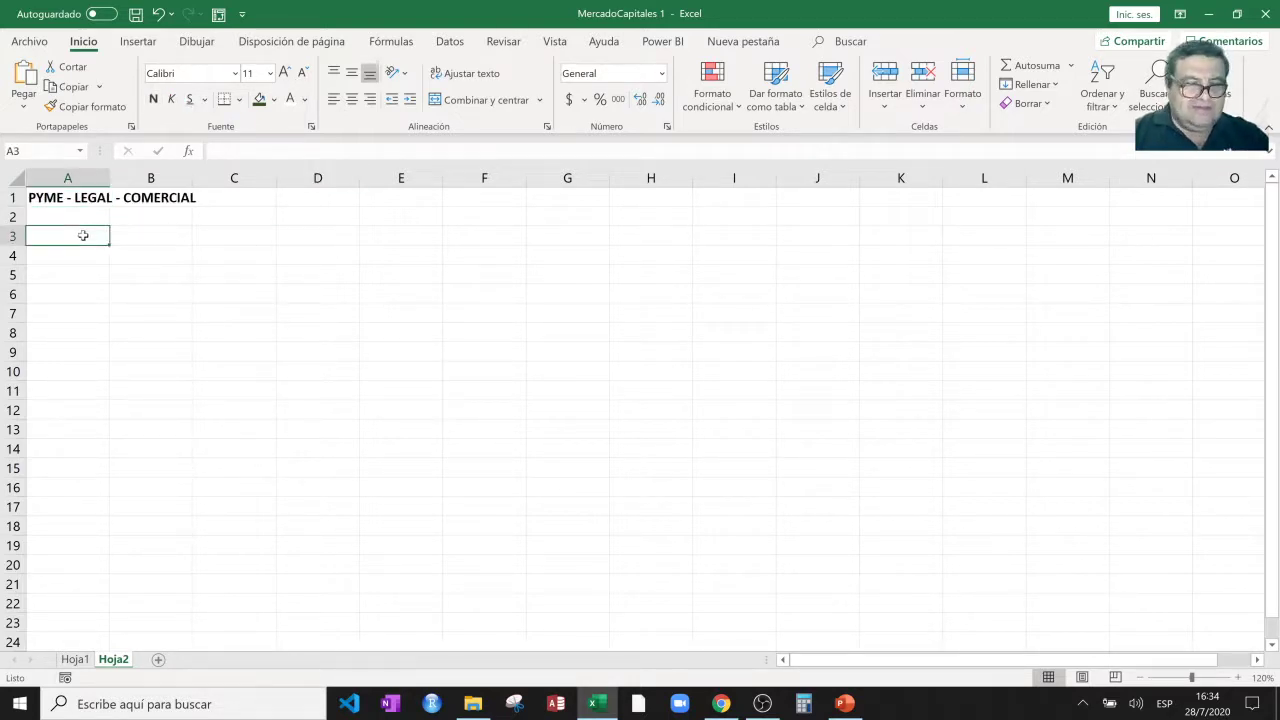
pyautogui.write('Monto')
pyautogui.press('Tab')
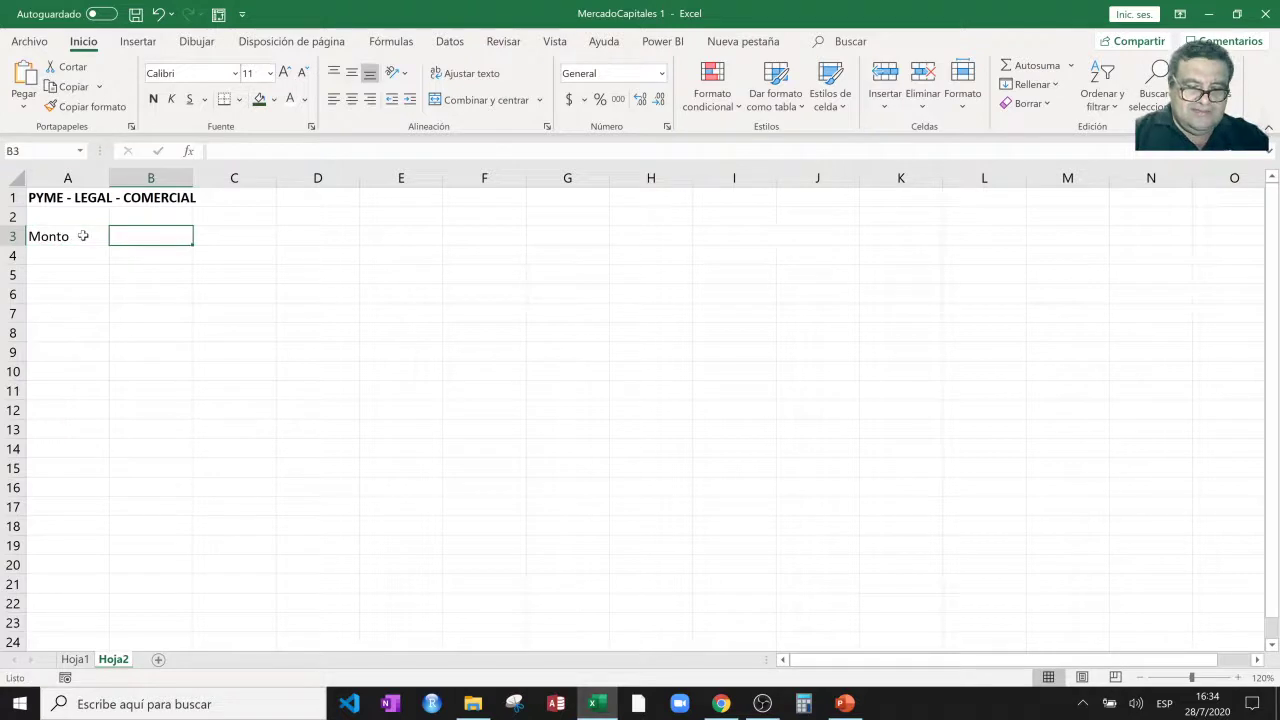
pyautogui.write('50000')
pyautogui.press('Return')
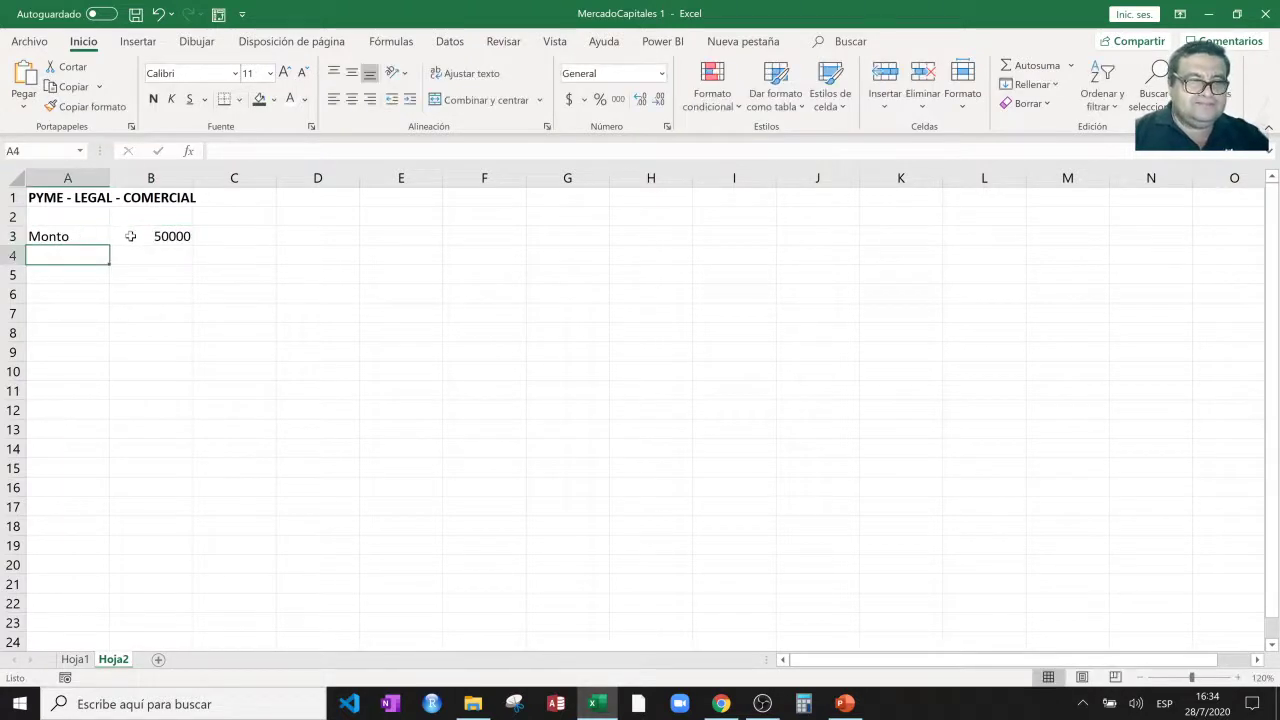
# Format B3 as currency without decimals, showing $ 50.000, and copy that format to B4:B10.
pyautogui.click(130, 236)
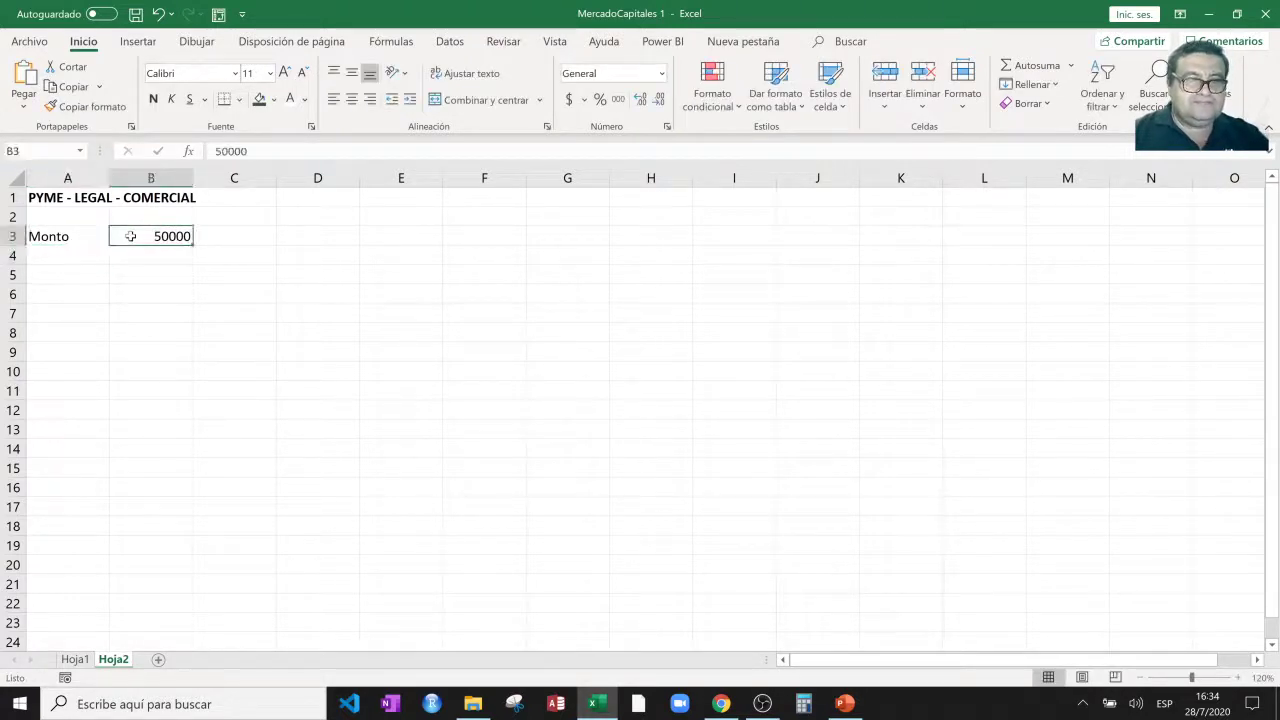
pyautogui.click(569, 101)
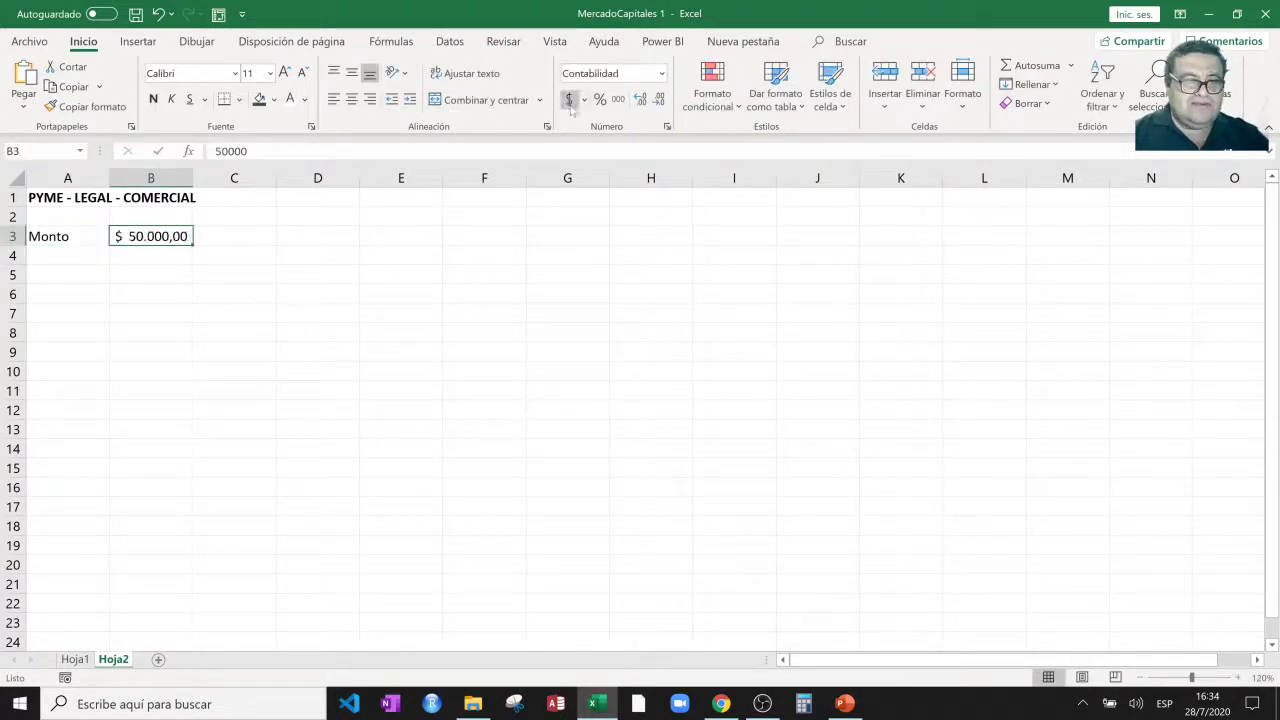
pyautogui.click(659, 100)
pyautogui.click(659, 100)
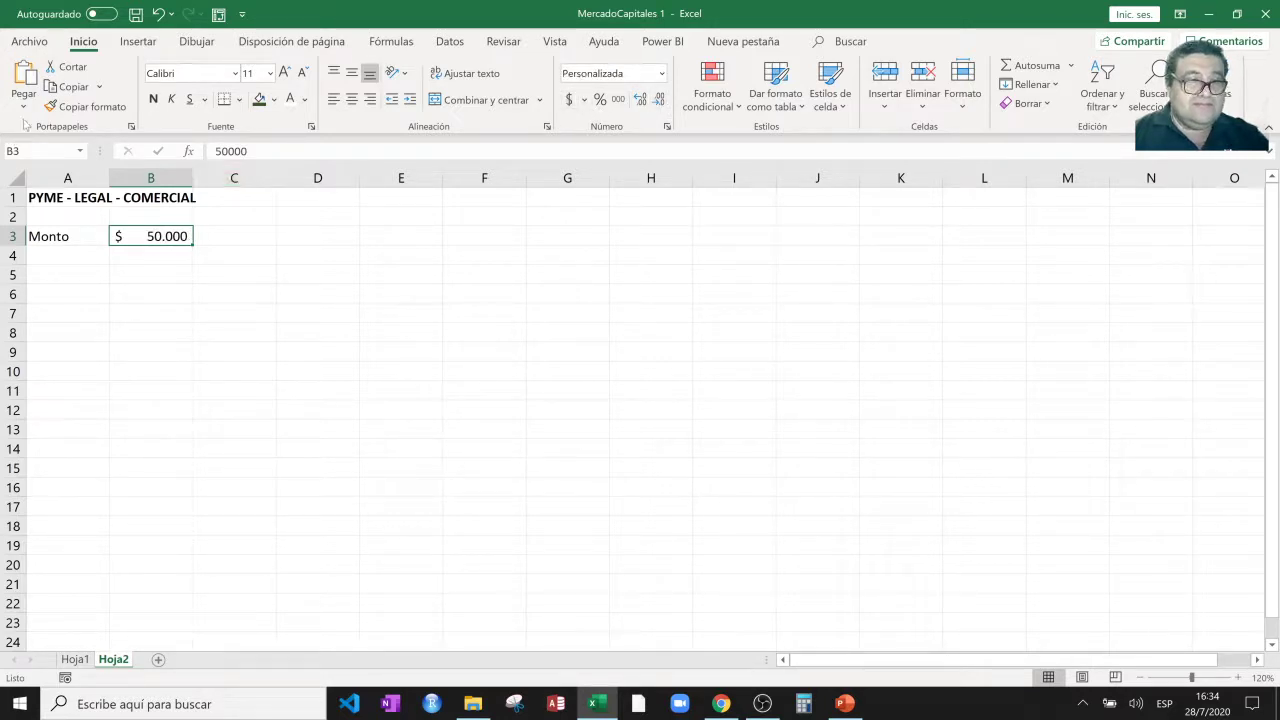
pyautogui.click(85, 106)
pyautogui.moveTo(150, 255); pyautogui.dragTo(150, 274)
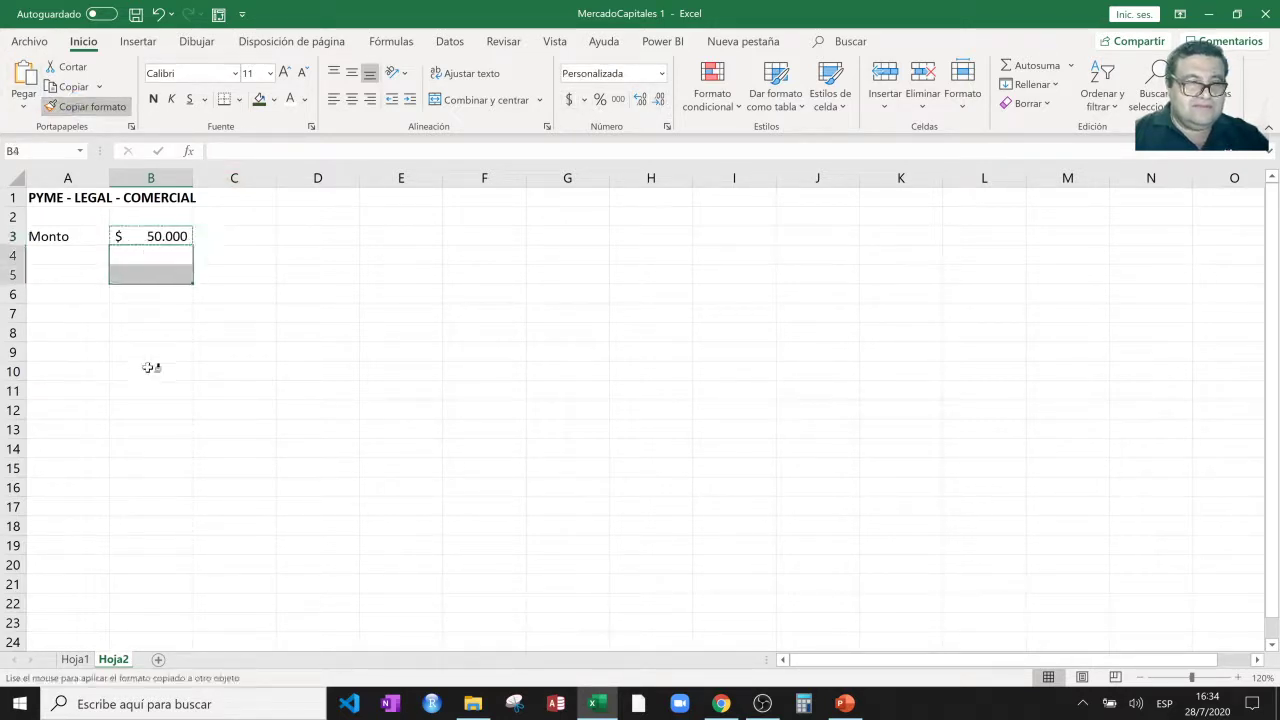
pyautogui.moveTo(150, 367); pyautogui.dragTo(150, 375)
pyautogui.click(379, 325)
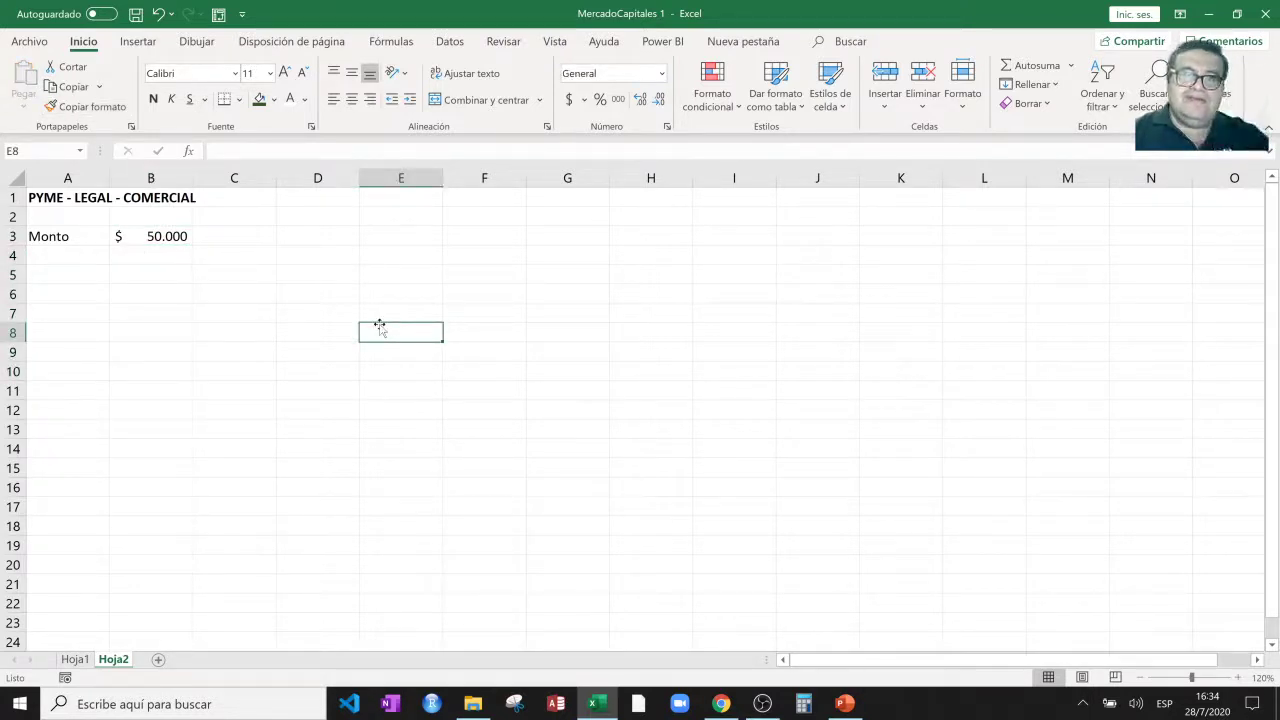
# Add Pago with 1093,44 in B4, shown with two decimals as $ 1.093,44.
pyautogui.click(63, 252)
pyautogui.write('Pago')
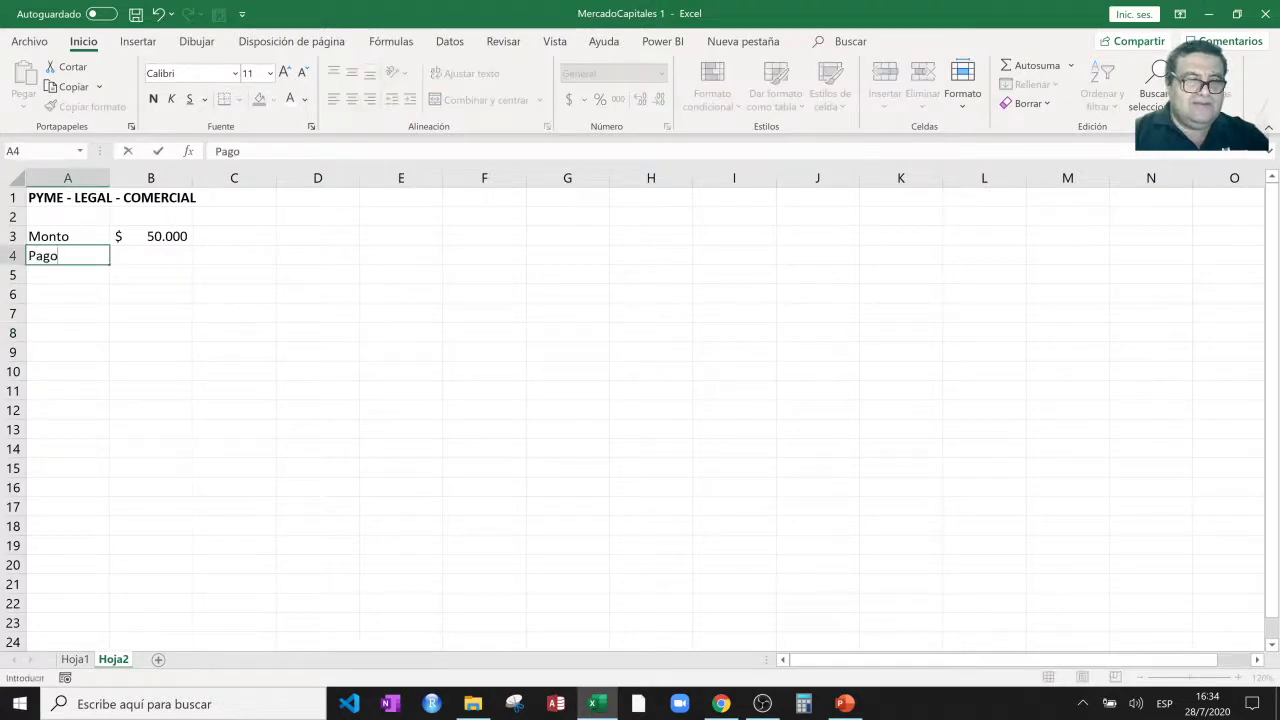
pyautogui.press('Tab')
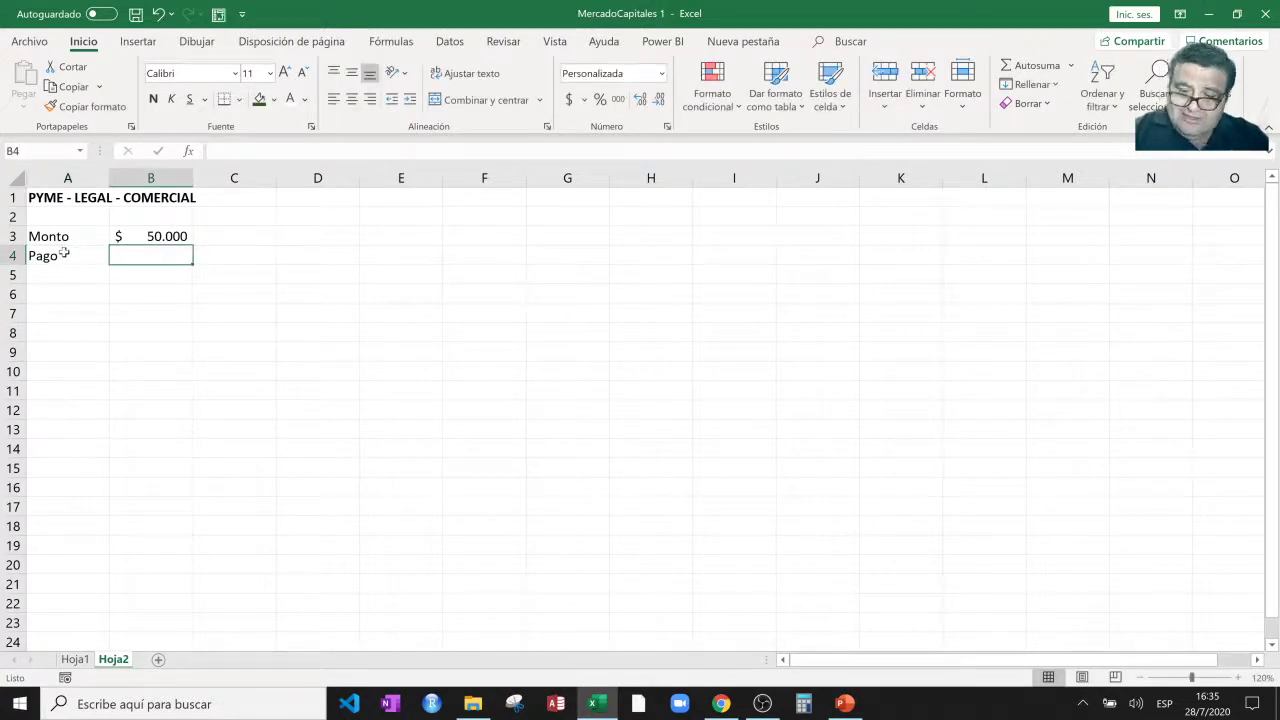
pyautogui.write('1093')
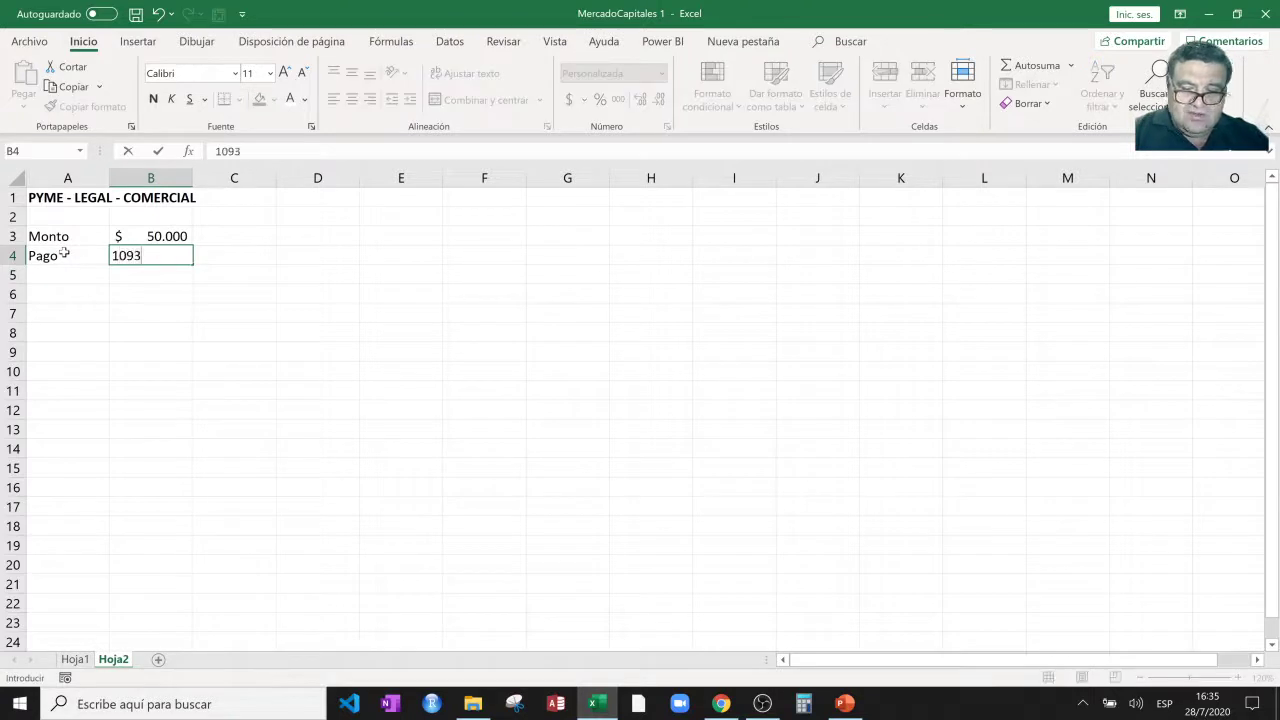
pyautogui.write(',44')
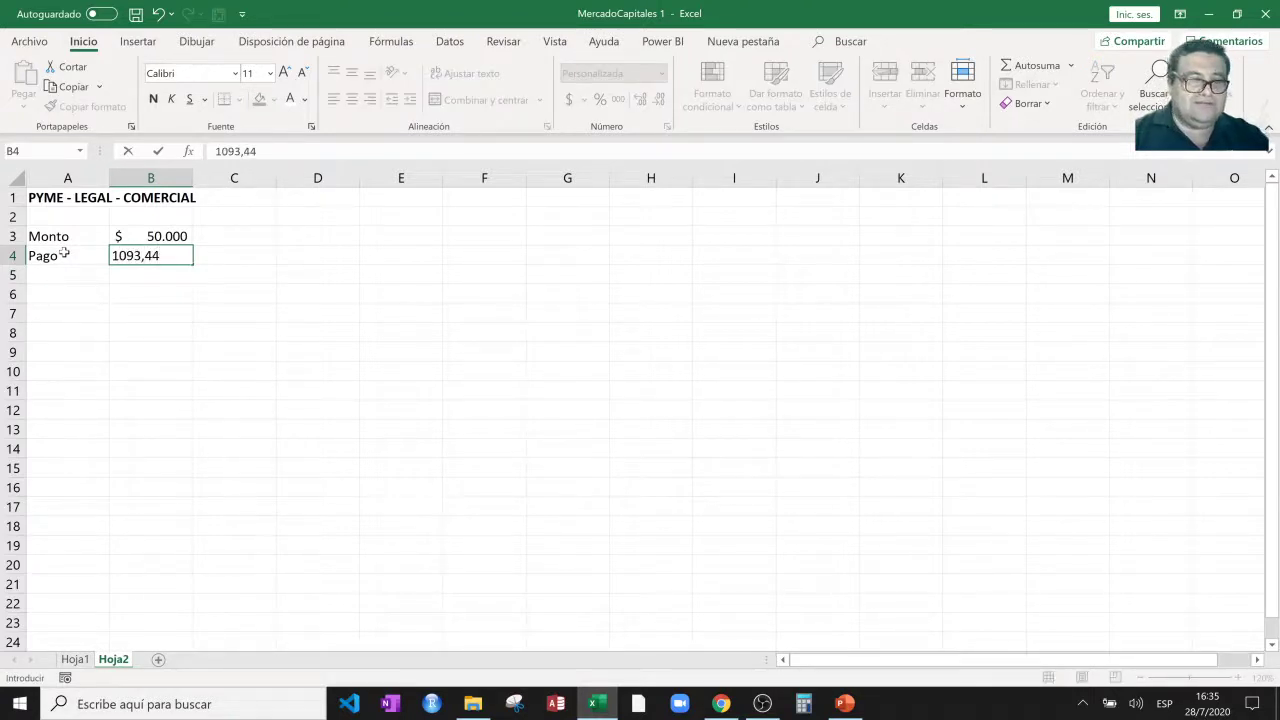
pyautogui.press('Return')
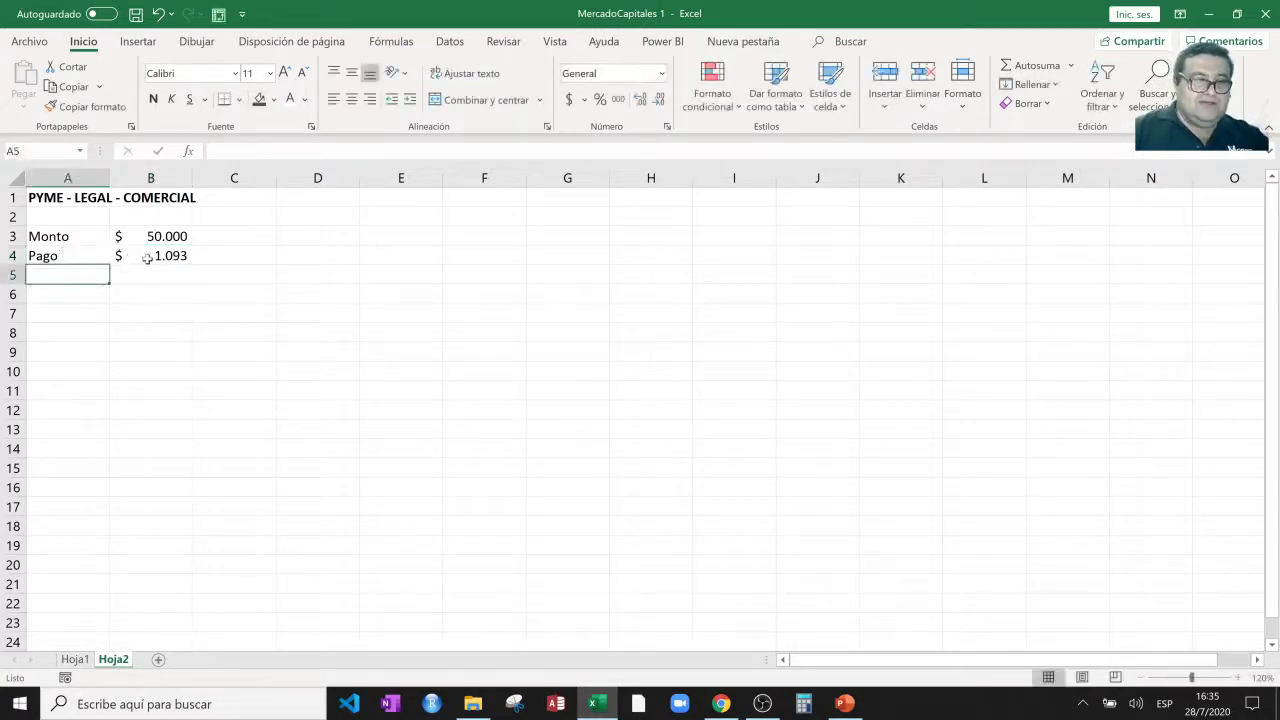
pyautogui.click(150, 257)
pyautogui.click(640, 100)
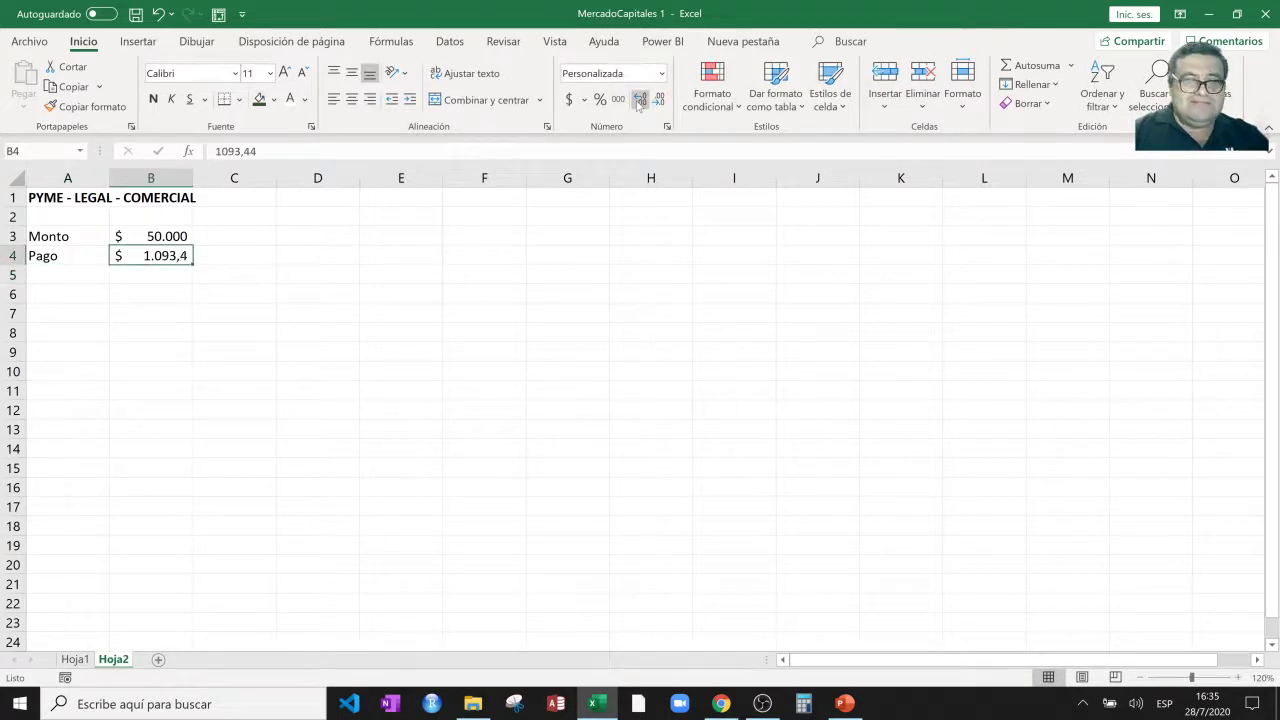
pyautogui.click(640, 100)
pyautogui.click(337, 350)
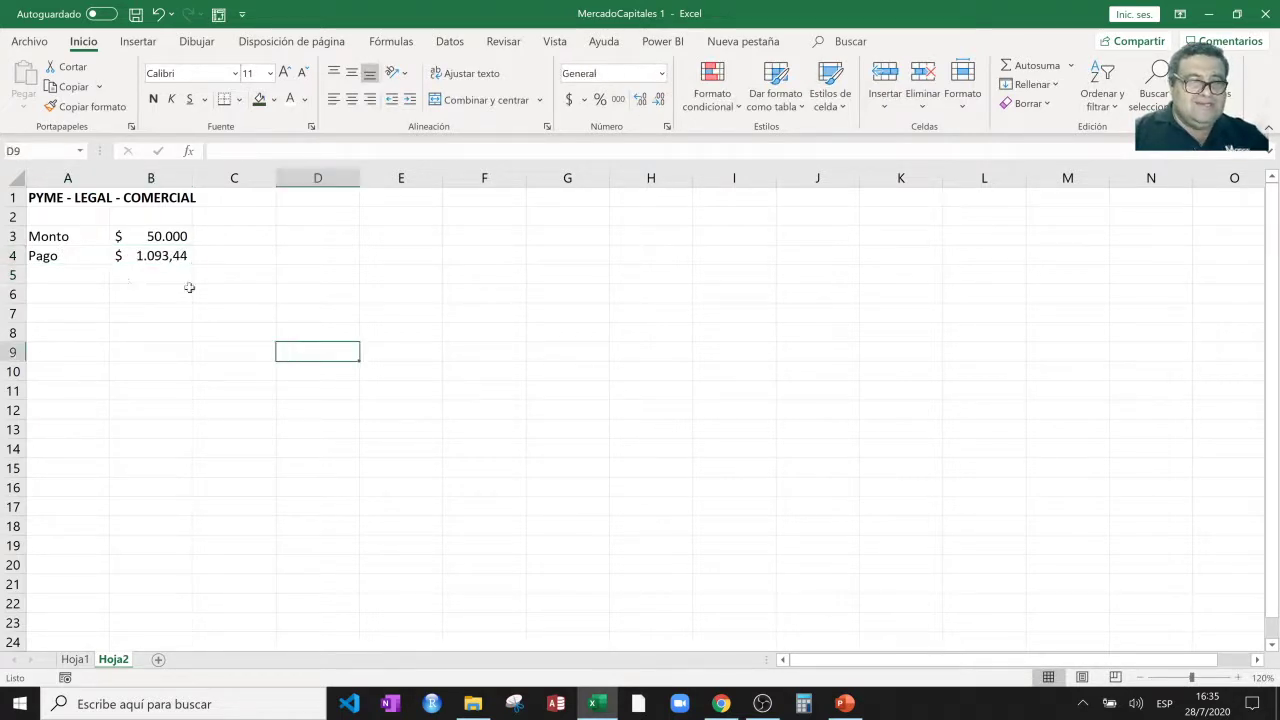
# Add Periodo 60 meses in row 5, with 60 shown as a plain number without decimals.
pyautogui.click(80, 278)
pyautogui.write('P')
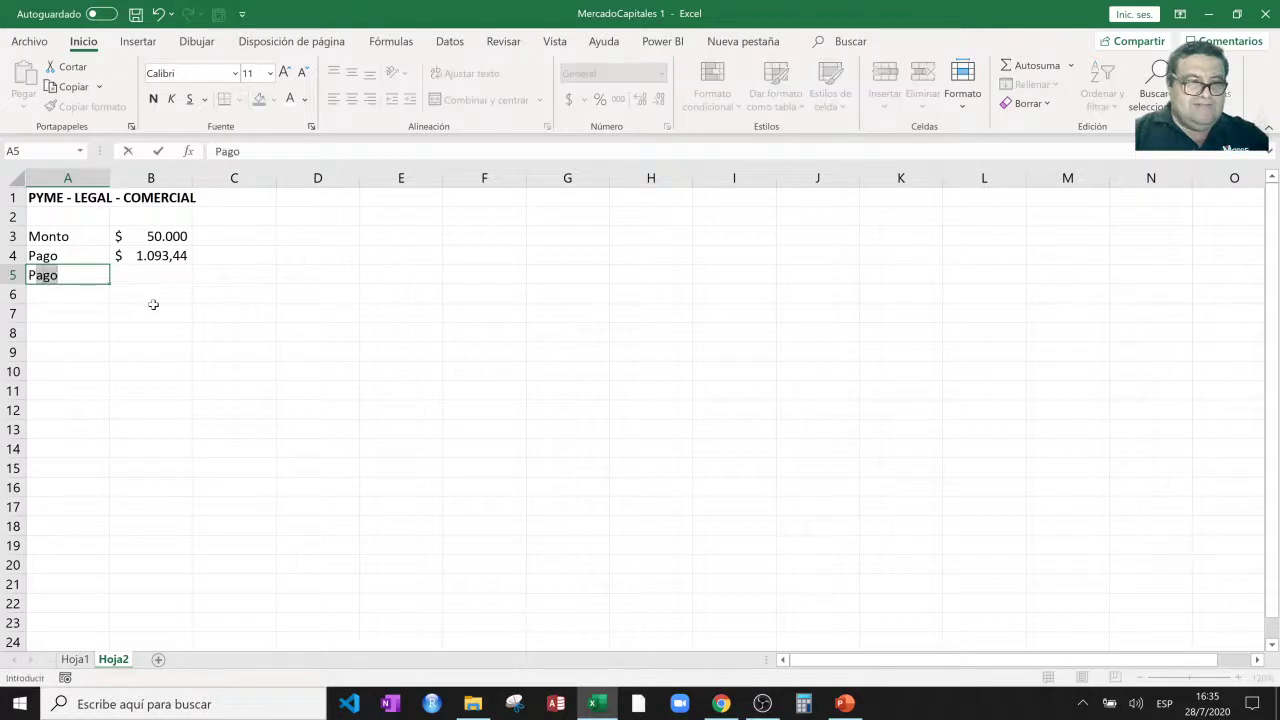
pyautogui.write('erio')
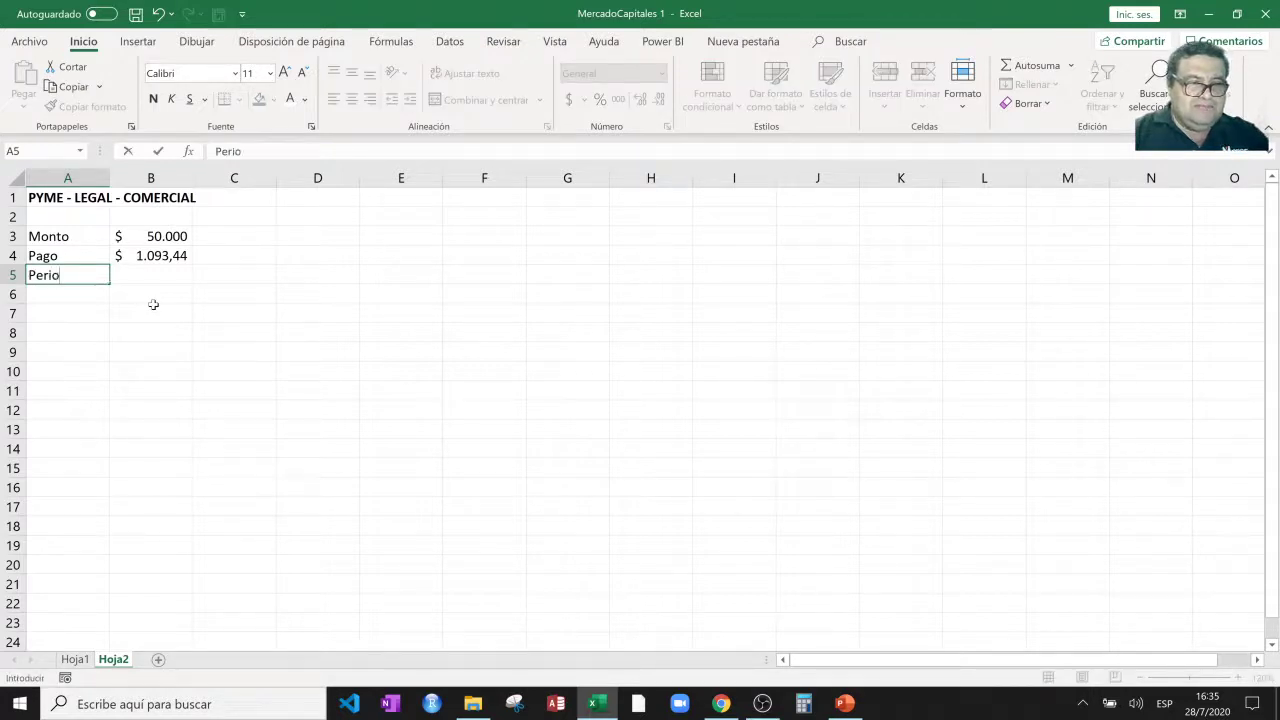
pyautogui.write('do')
pyautogui.press('Tab')
pyautogui.write('60')
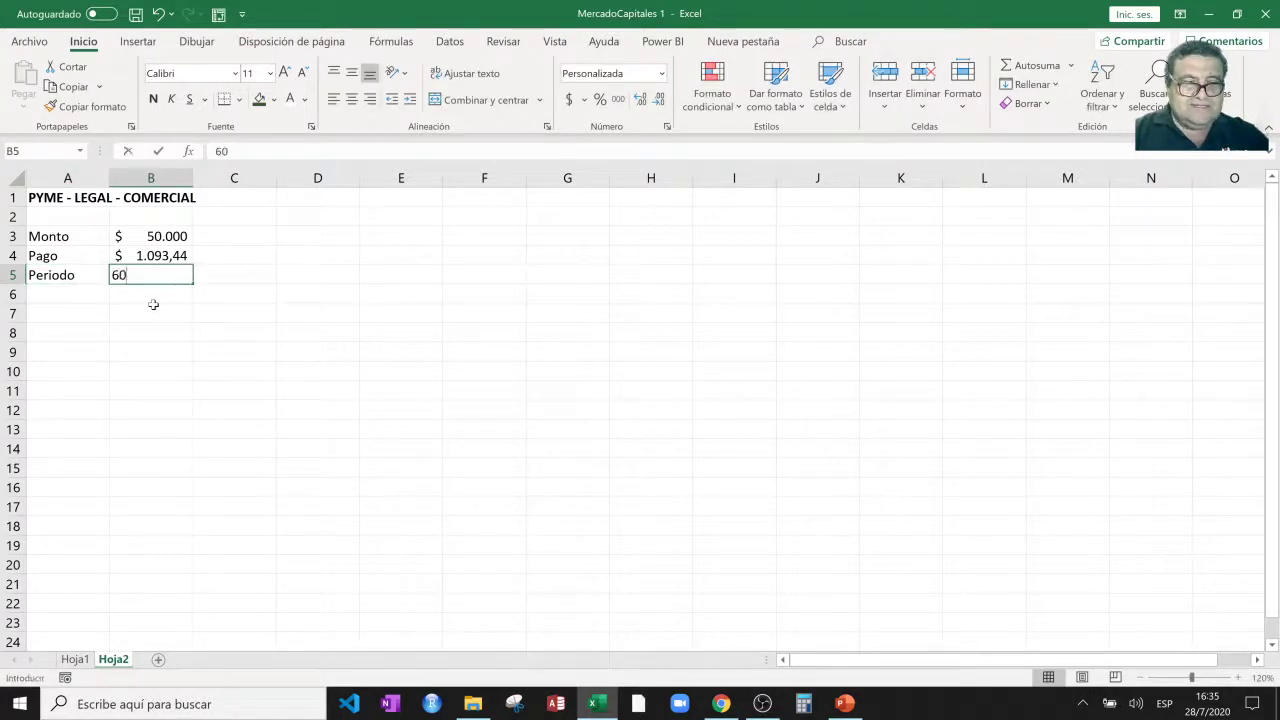
pyautogui.press('Tab')
pyautogui.write('meses')
pyautogui.press('Return')
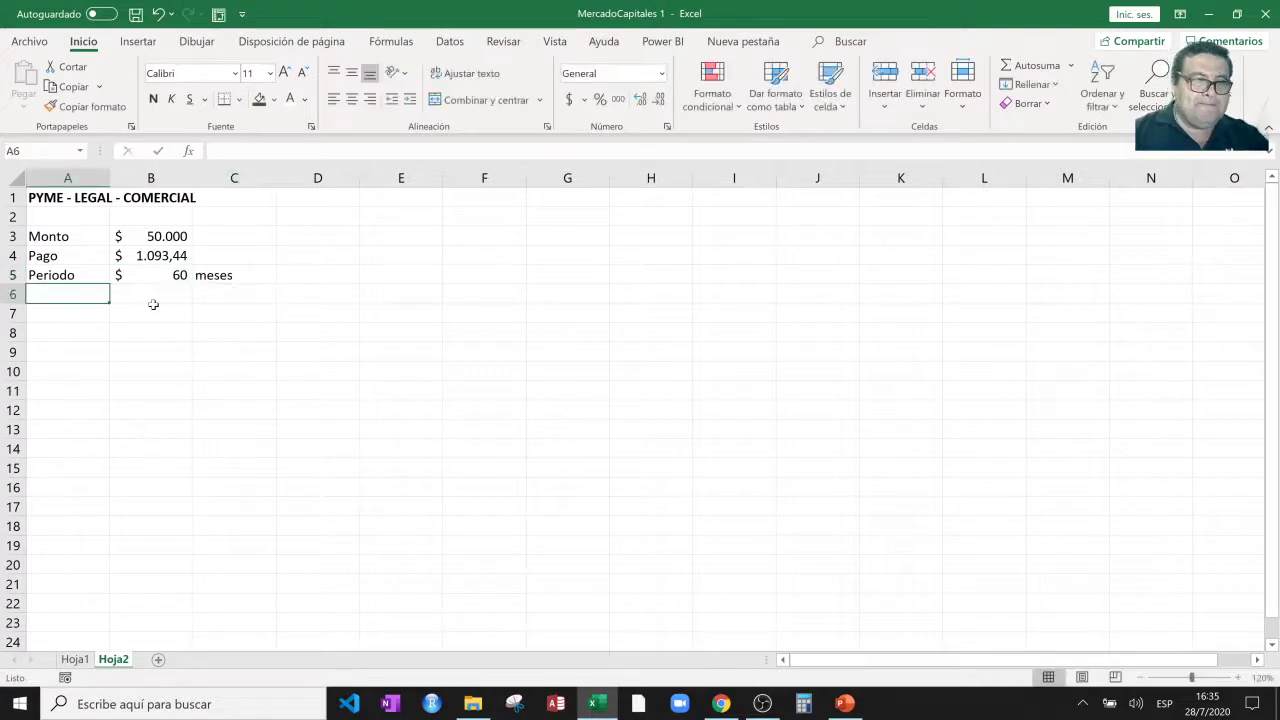
pyautogui.click(165, 273)
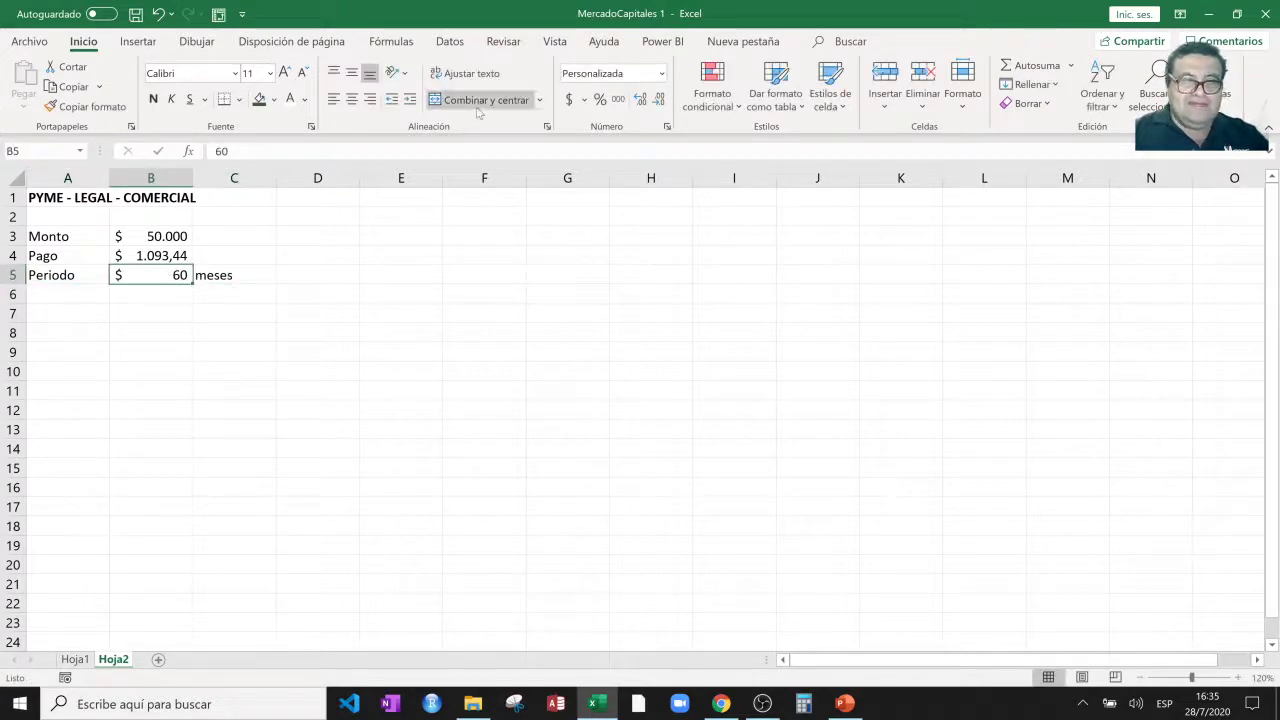
pyautogui.click(618, 99)
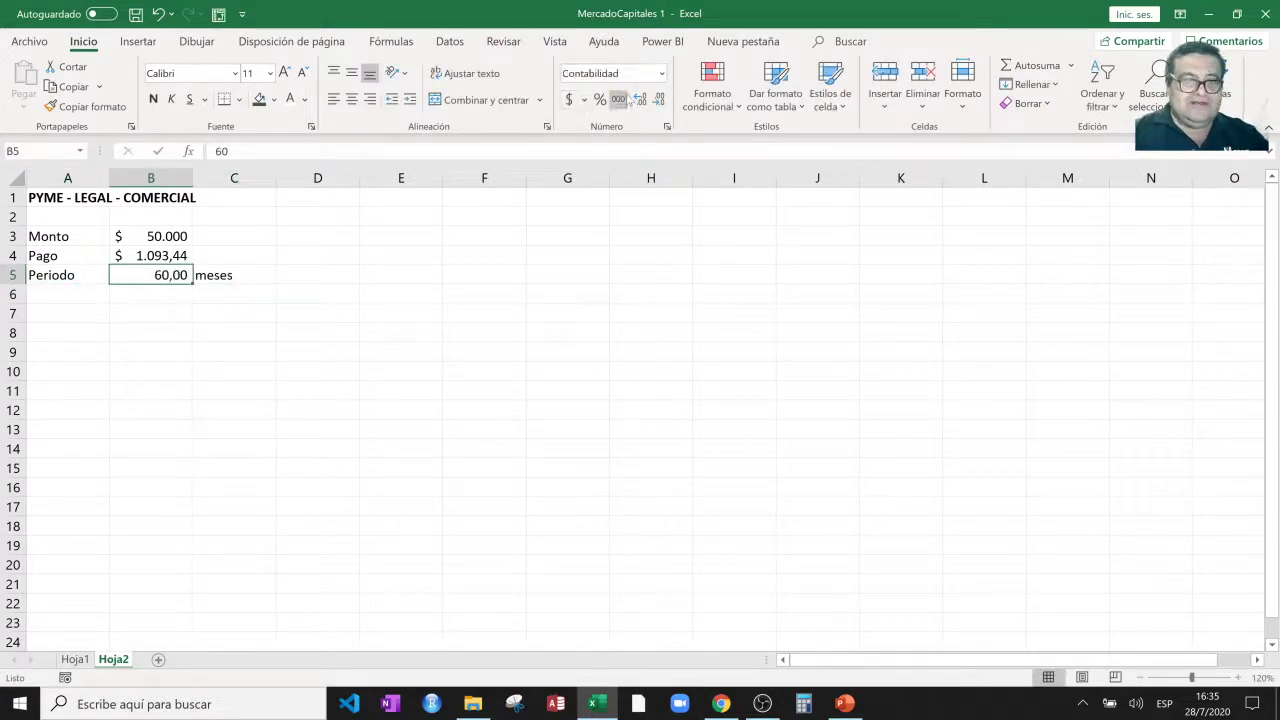
pyautogui.click(660, 100)
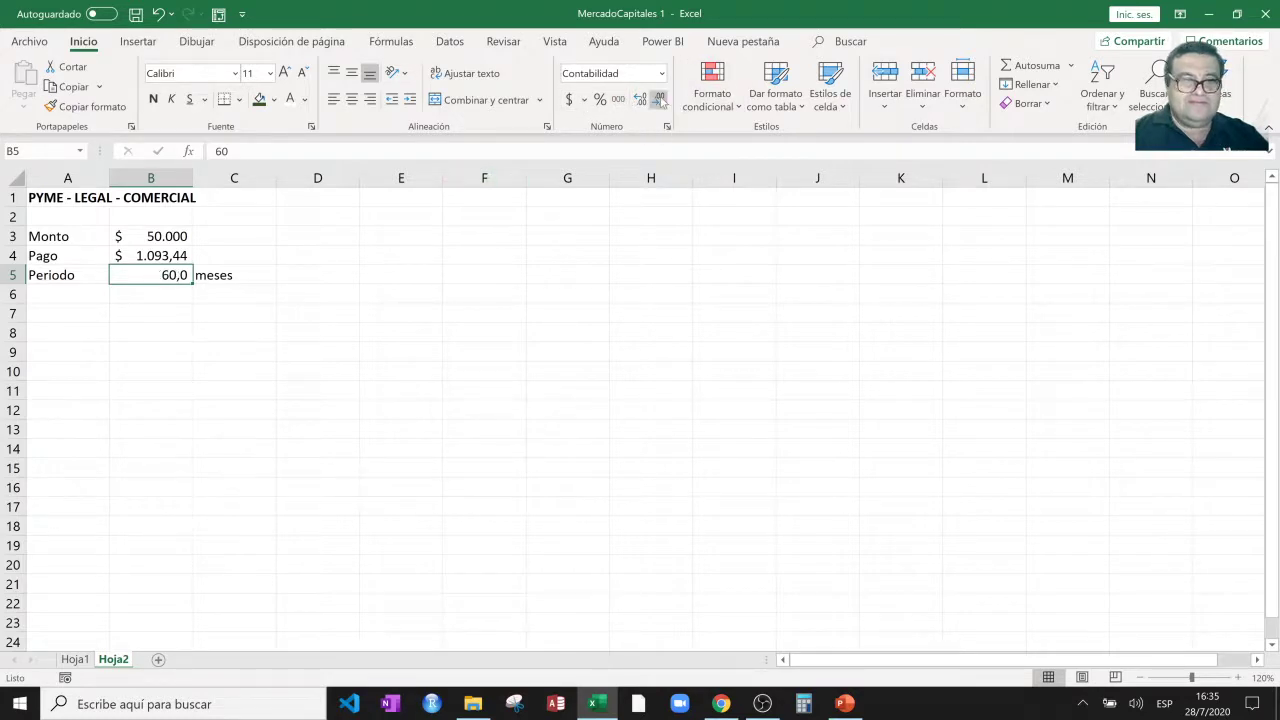
pyautogui.click(660, 100)
pyautogui.click(470, 330)
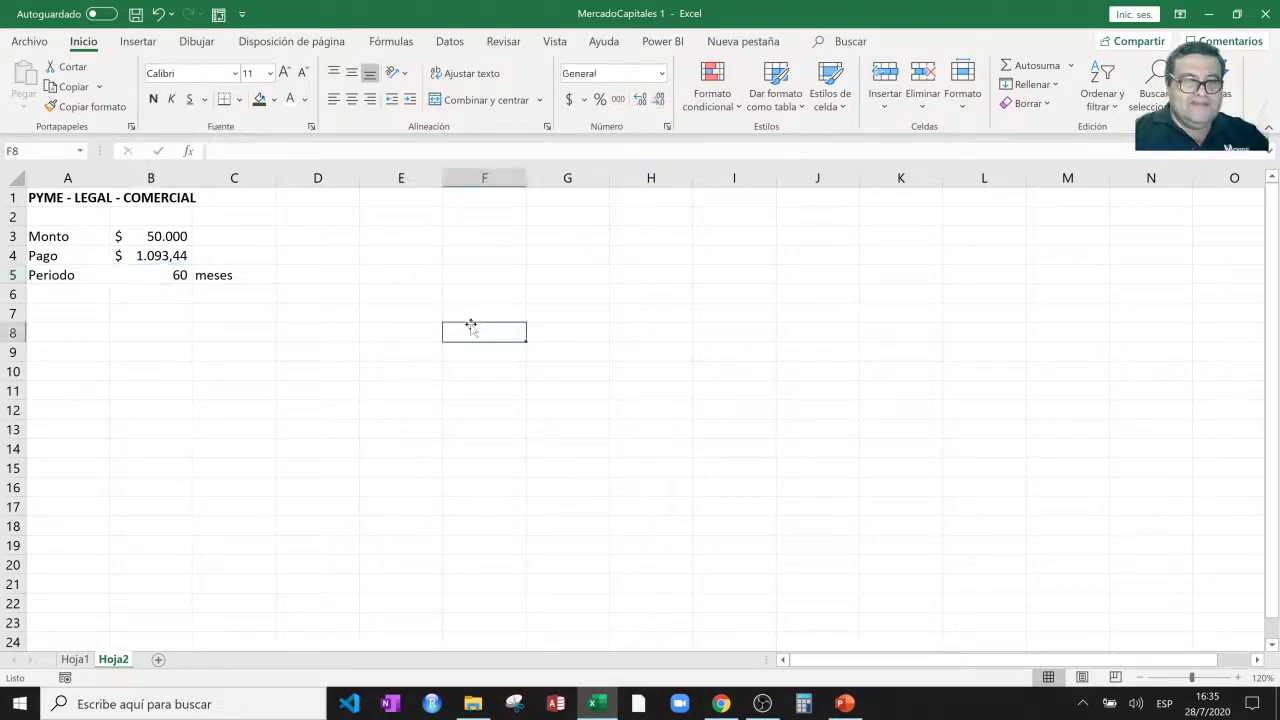
pyautogui.click(87, 299)
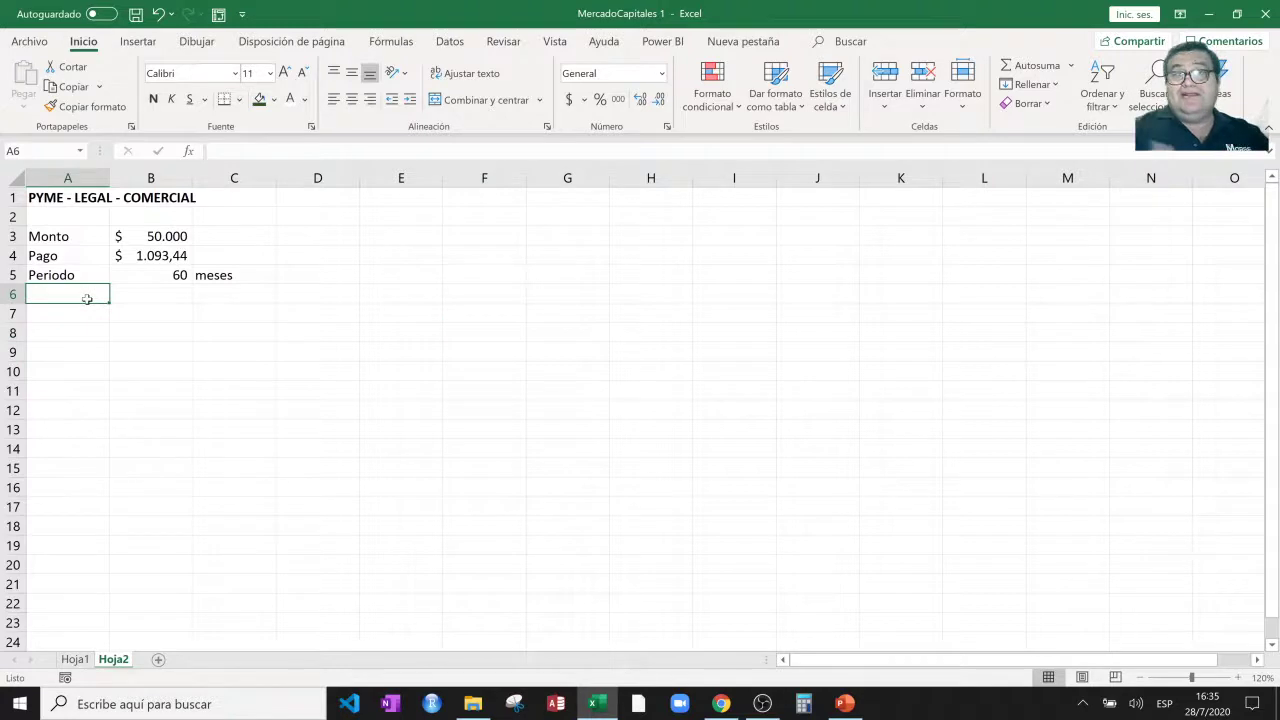
# Label row 6 Tasa and enter =TASA(B5;B4;-B3) in B6.
pyautogui.write('Tasa')
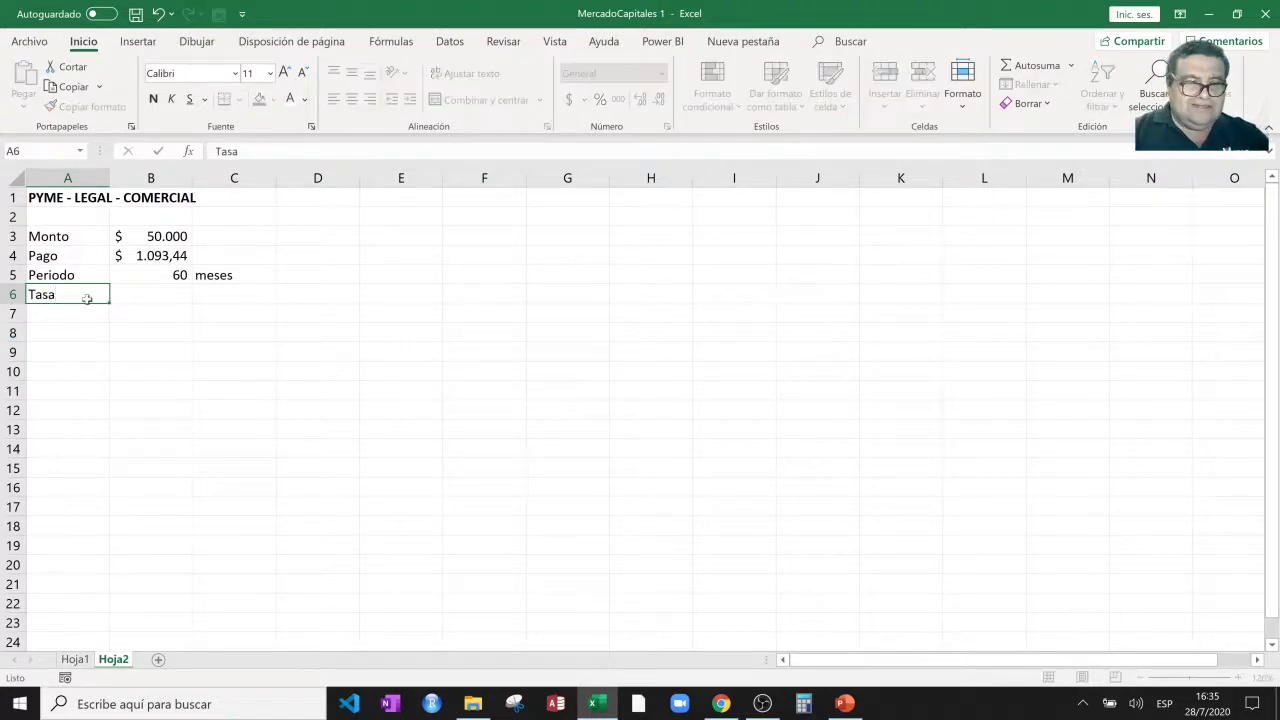
pyautogui.press('Tab')
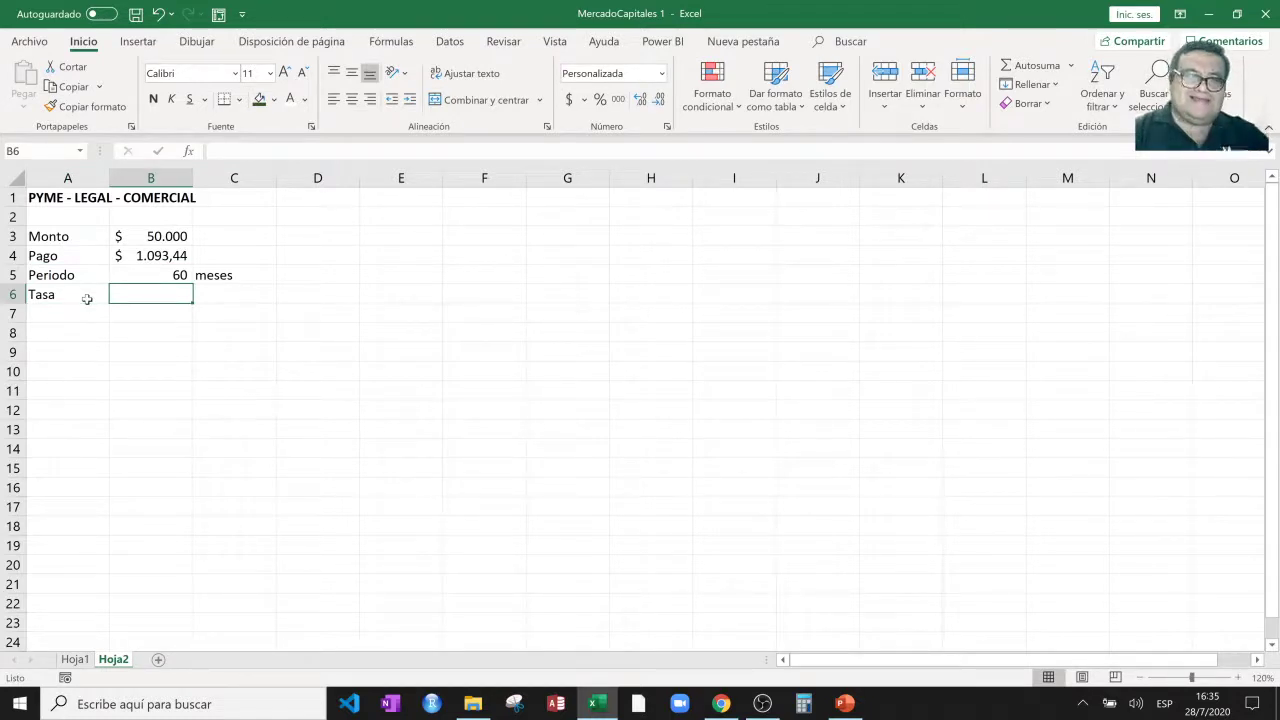
pyautogui.click(189, 152)
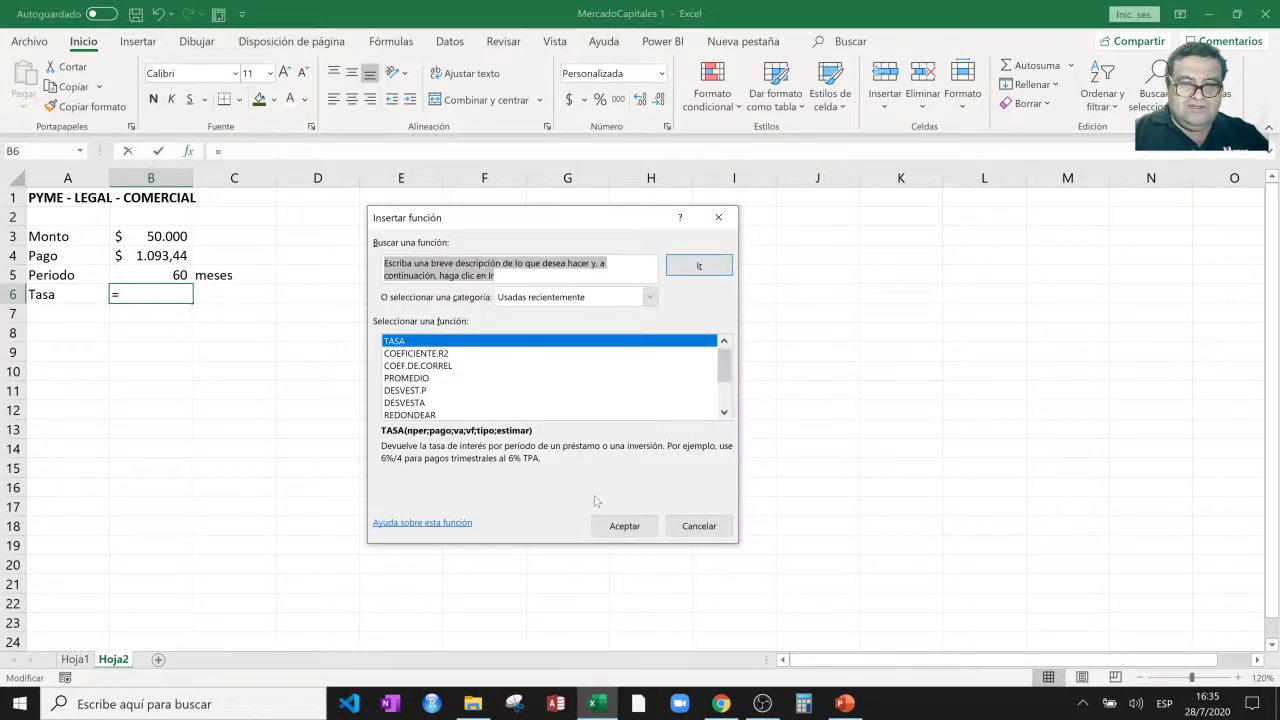
pyautogui.click(605, 525)
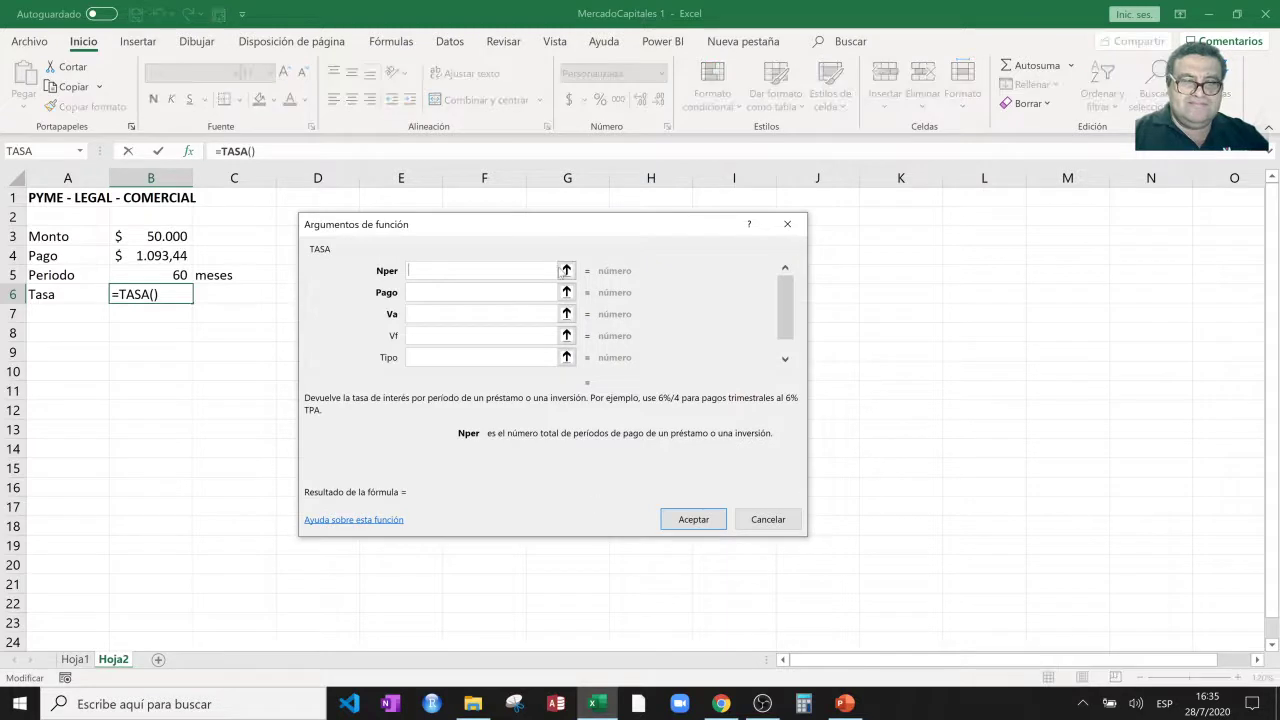
pyautogui.moveTo(501, 228); pyautogui.dragTo(508, 225)
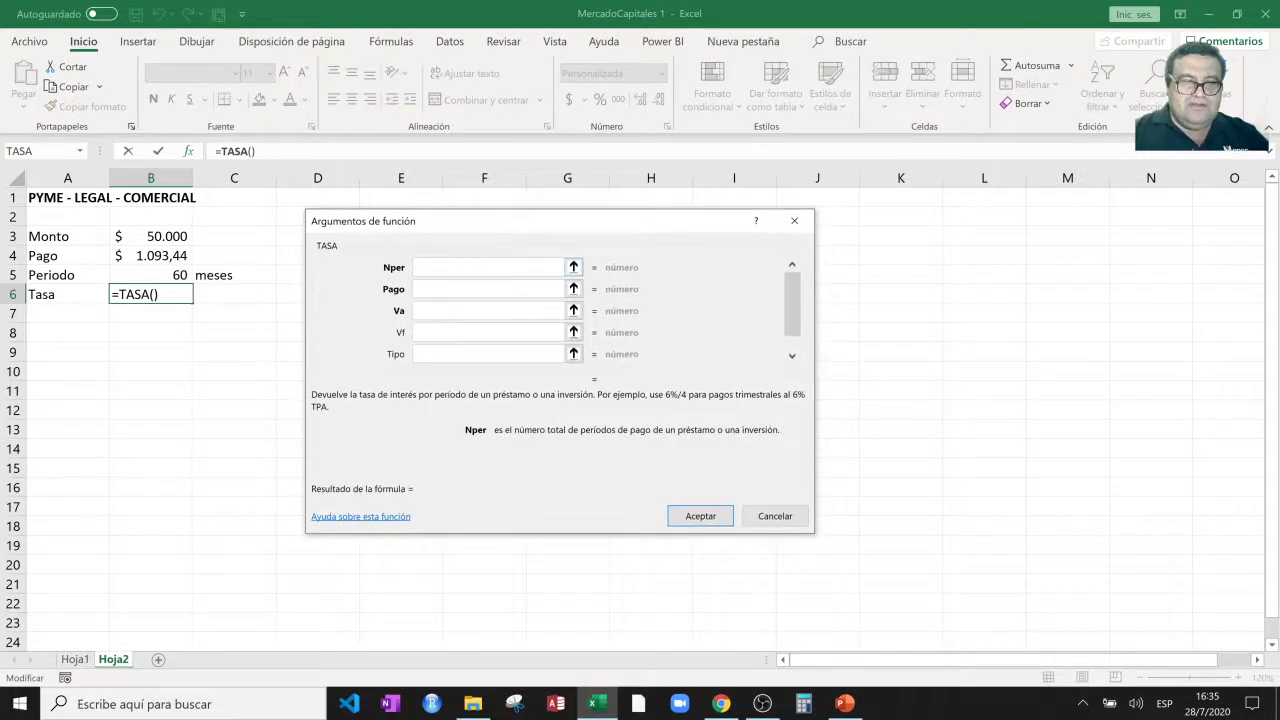
pyautogui.click(181, 276)
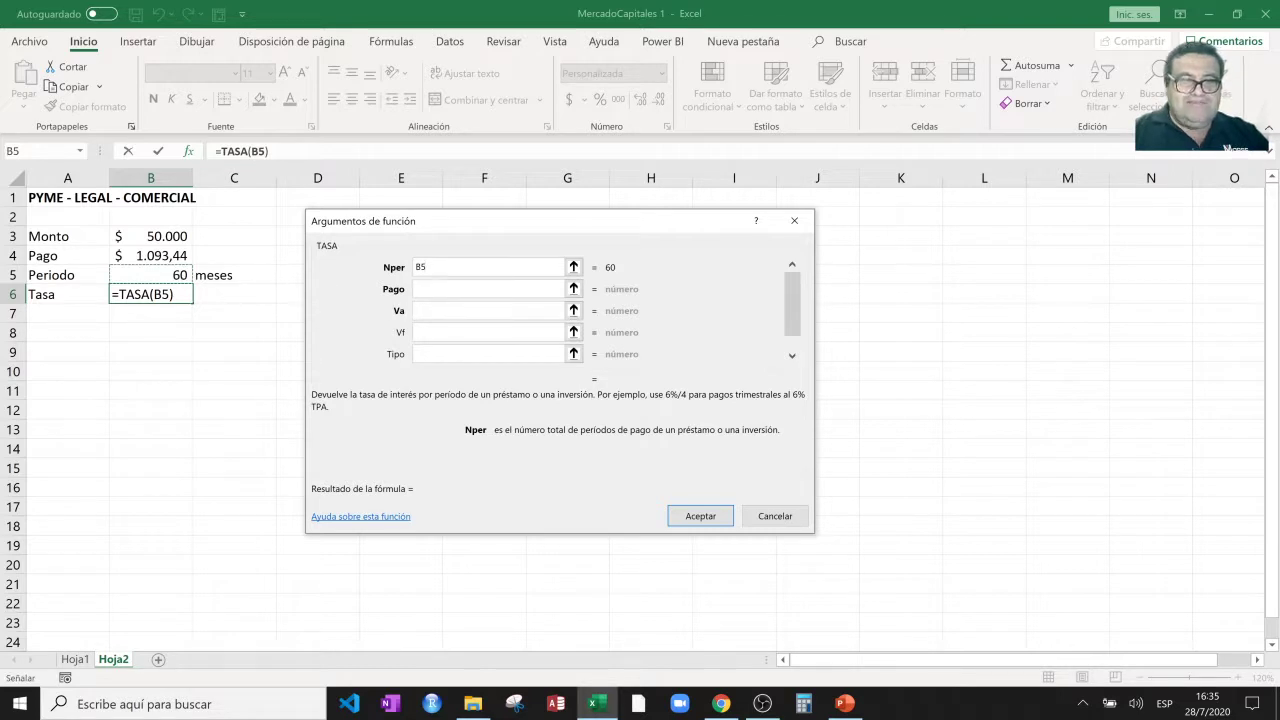
pyautogui.click(443, 290)
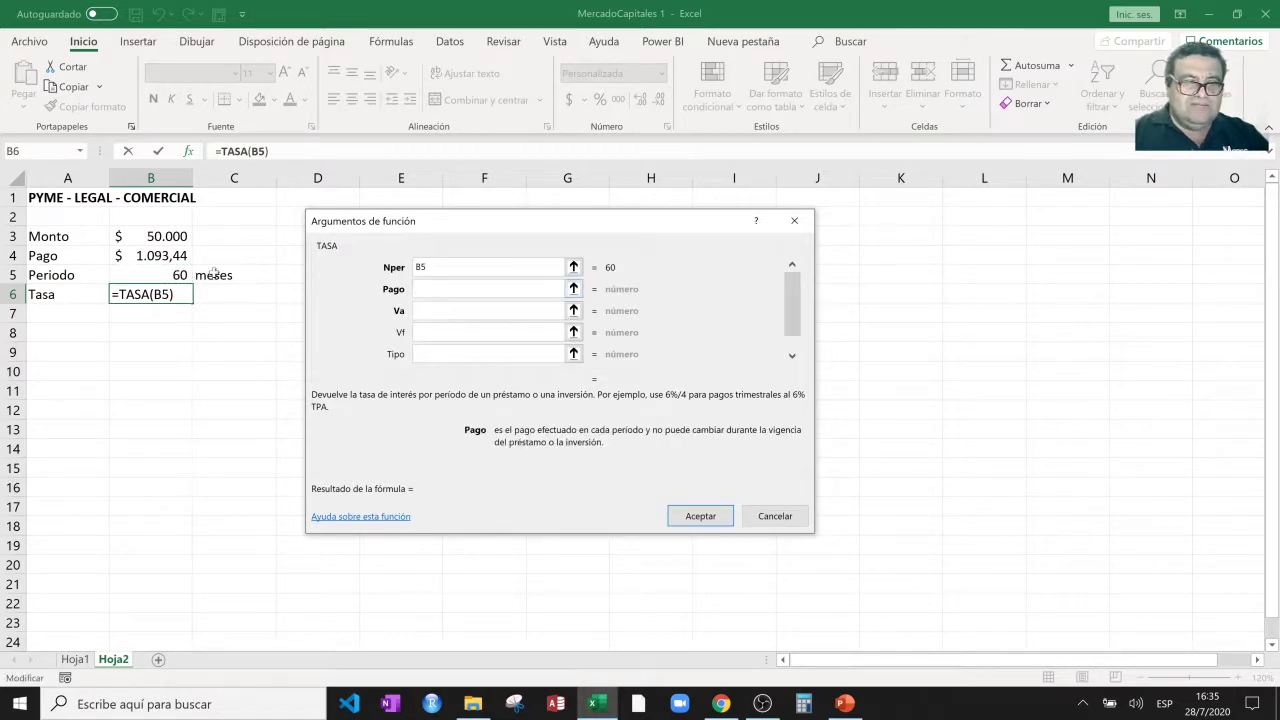
pyautogui.click(155, 256)
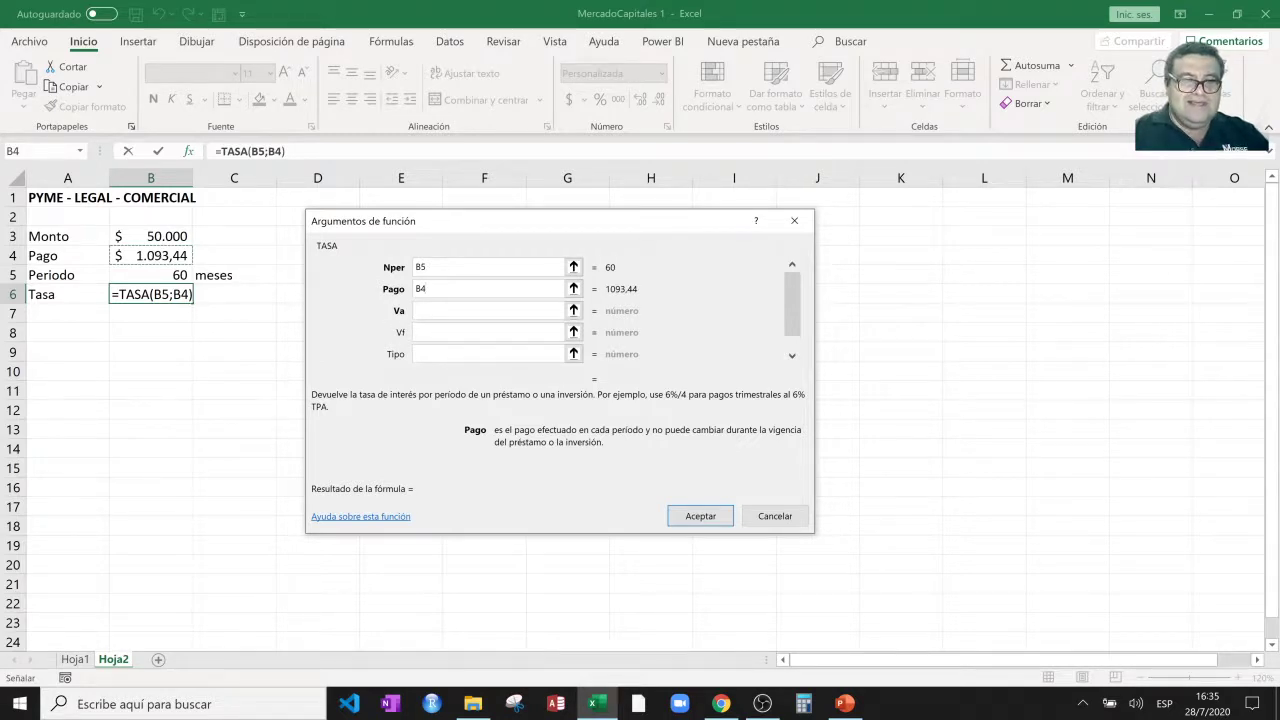
pyautogui.click(440, 318)
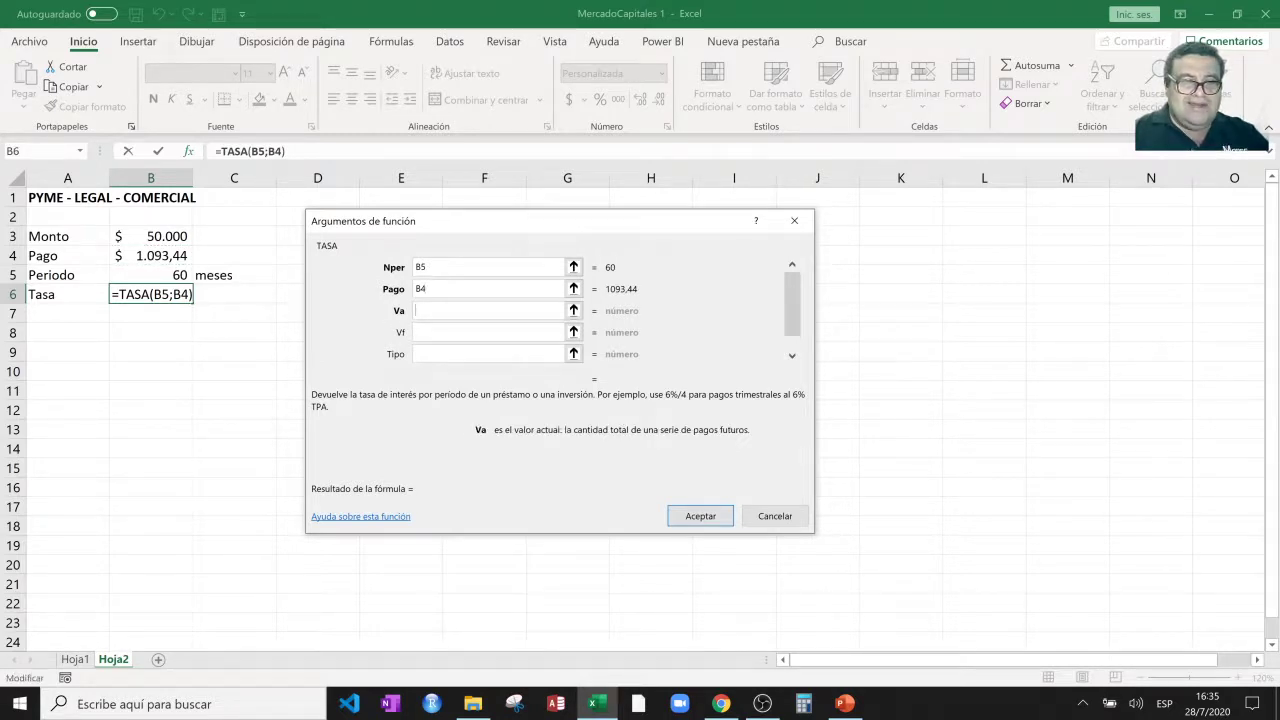
pyautogui.click(166, 234)
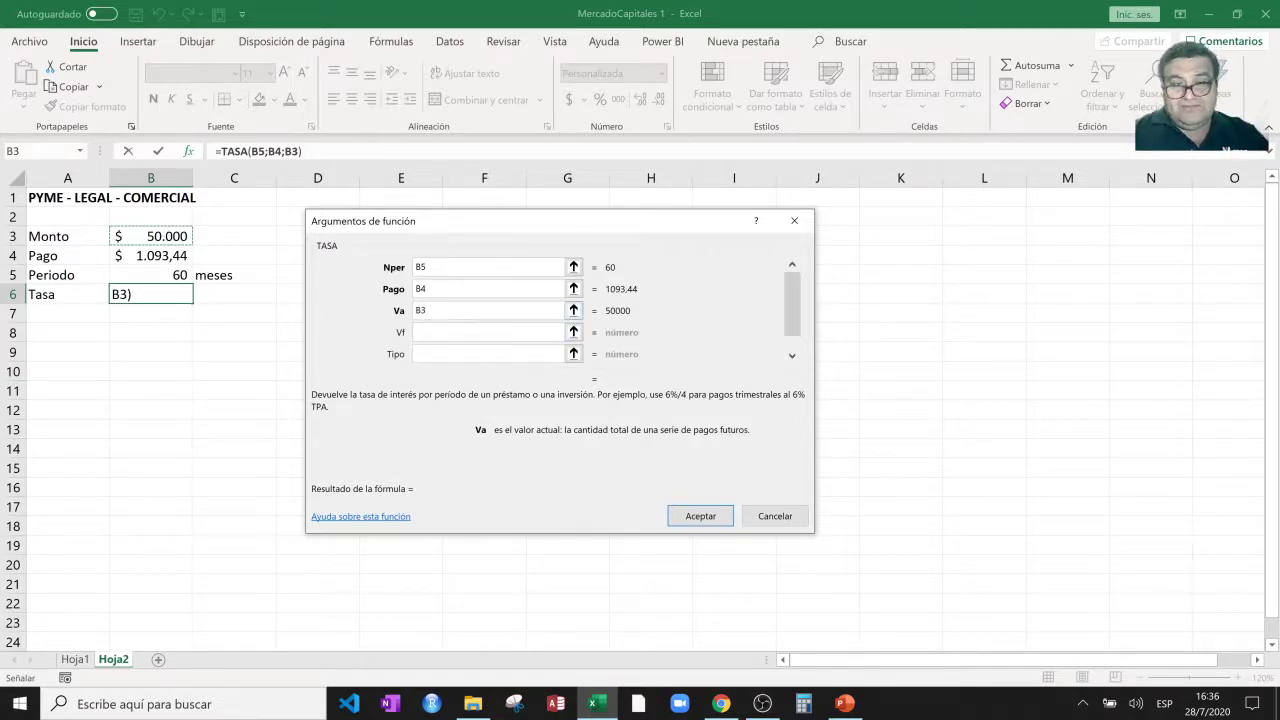
pyautogui.click(480, 310)
pyautogui.write('-')
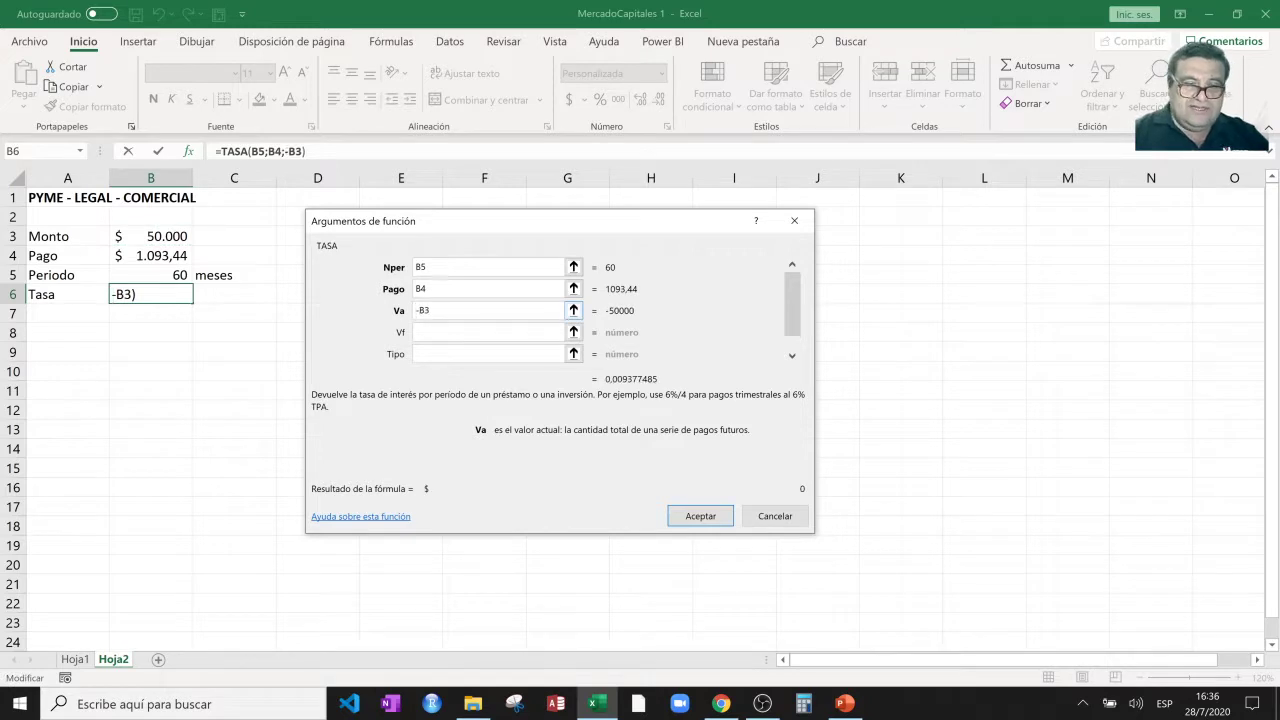
pyautogui.click(700, 516)
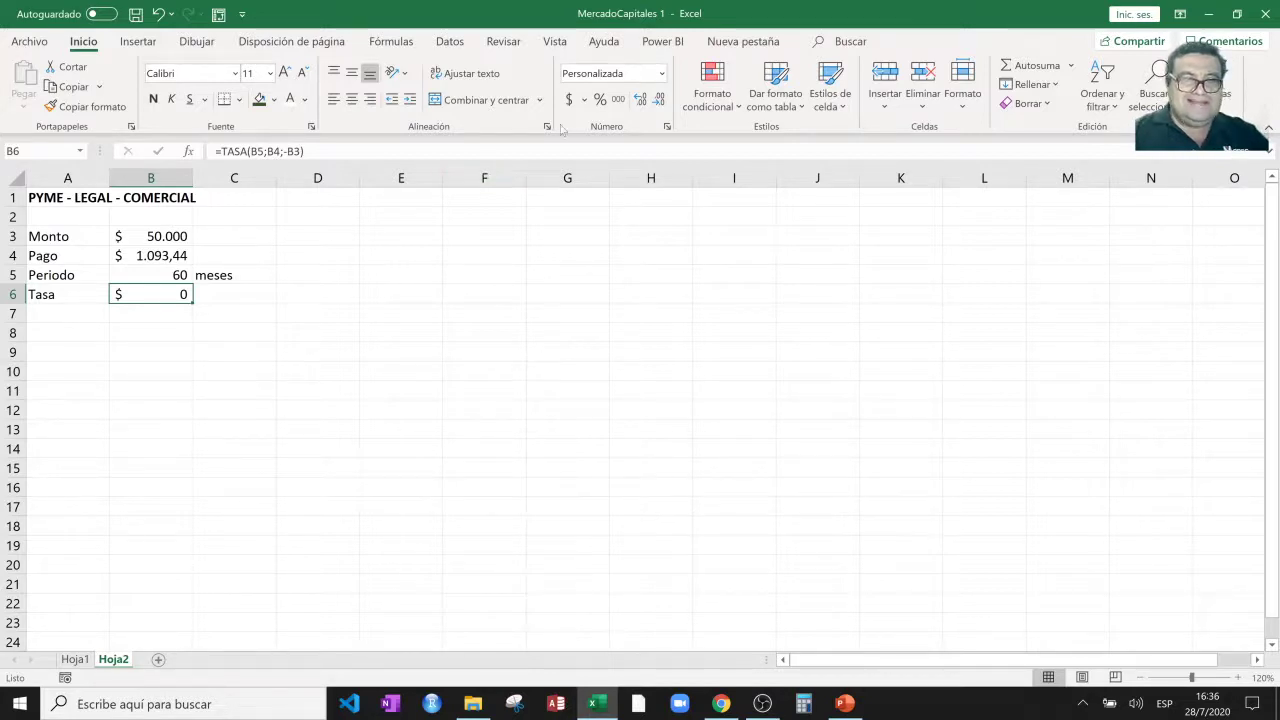
# Format the monthly rate in B6 as a two-decimal percentage, 0,94%.
pyautogui.click(600, 100)
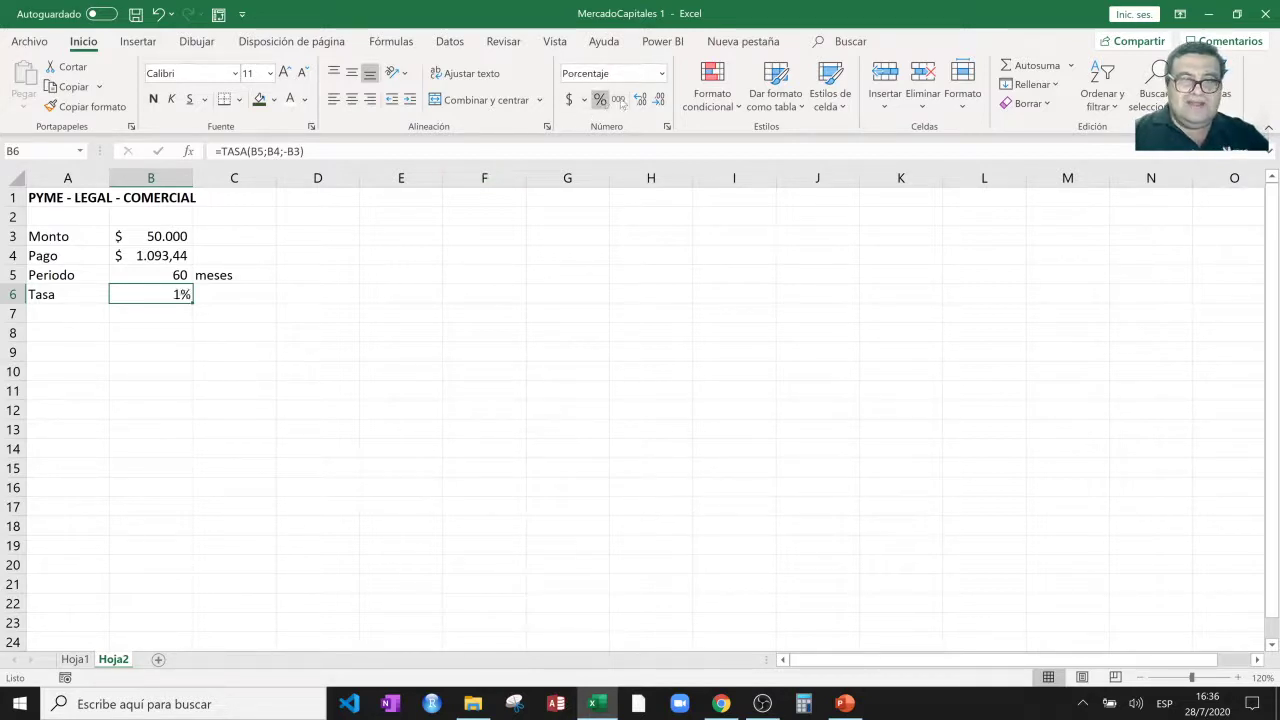
pyautogui.click(640, 100)
pyautogui.click(640, 100)
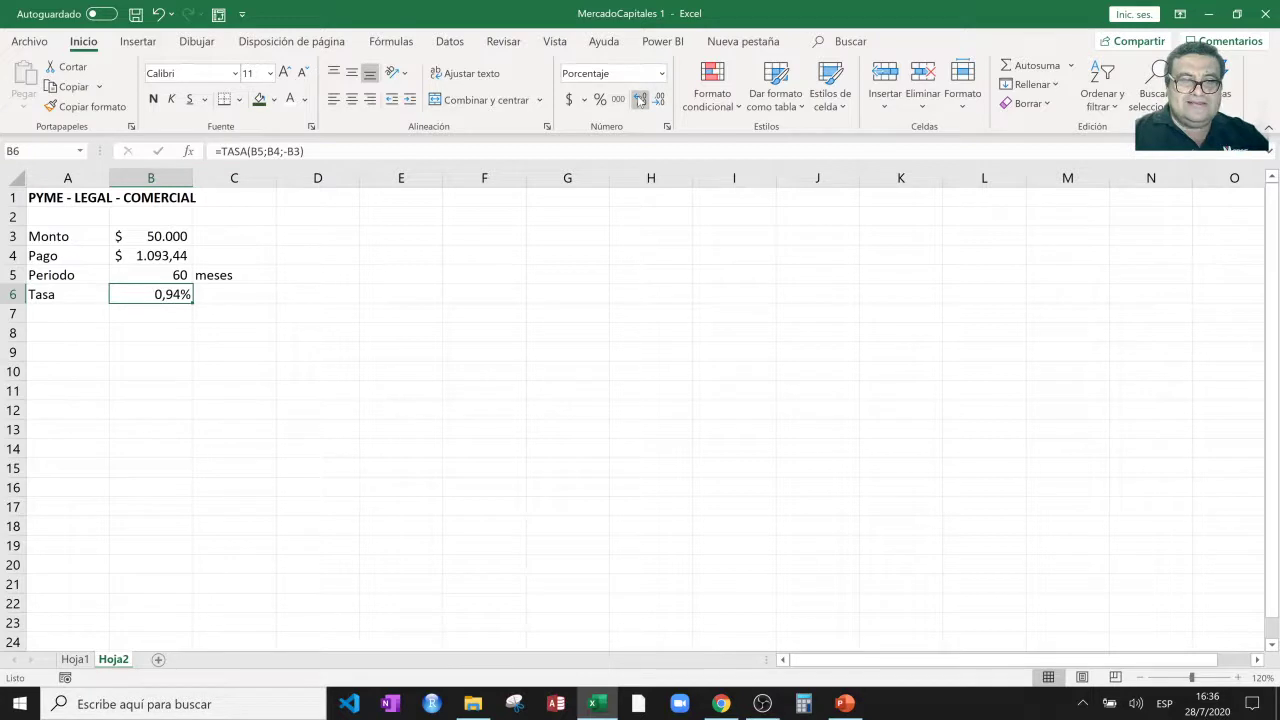
pyautogui.click(406, 348)
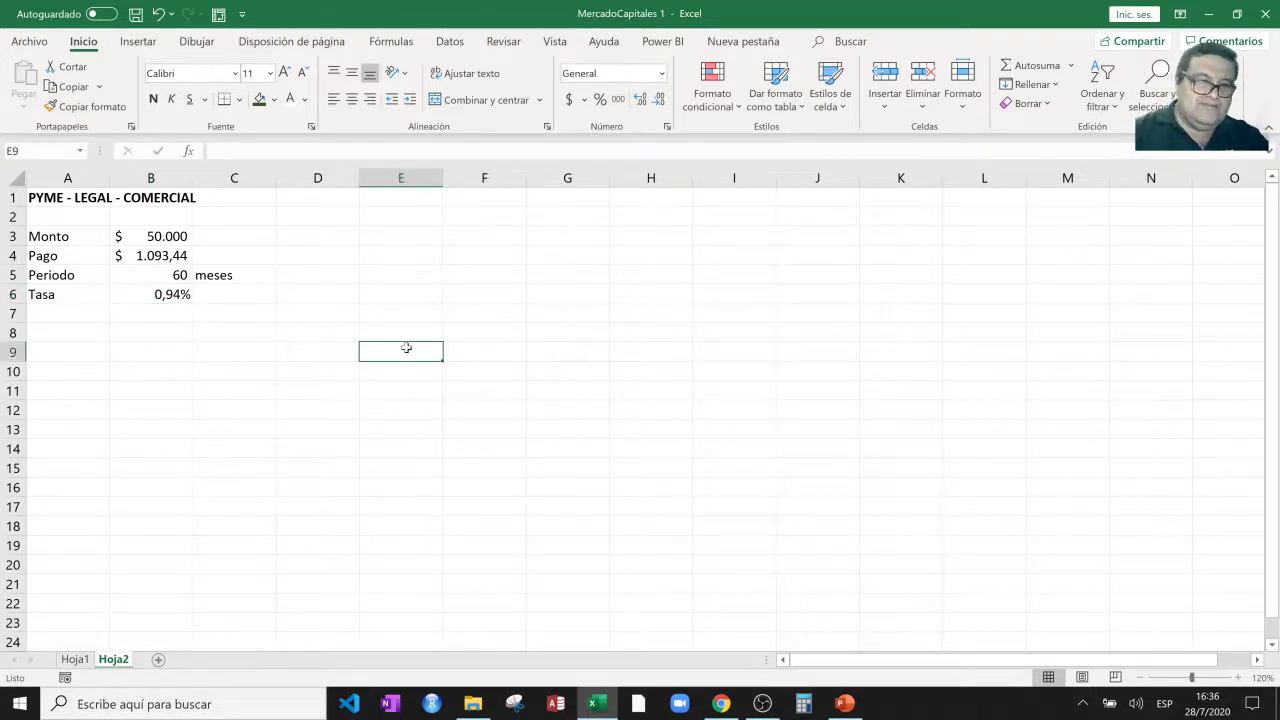
pyautogui.click(67, 296)
# Add the Tasa anual label in A7 and the formula =B6*12 in B7.
pyautogui.press('Down')
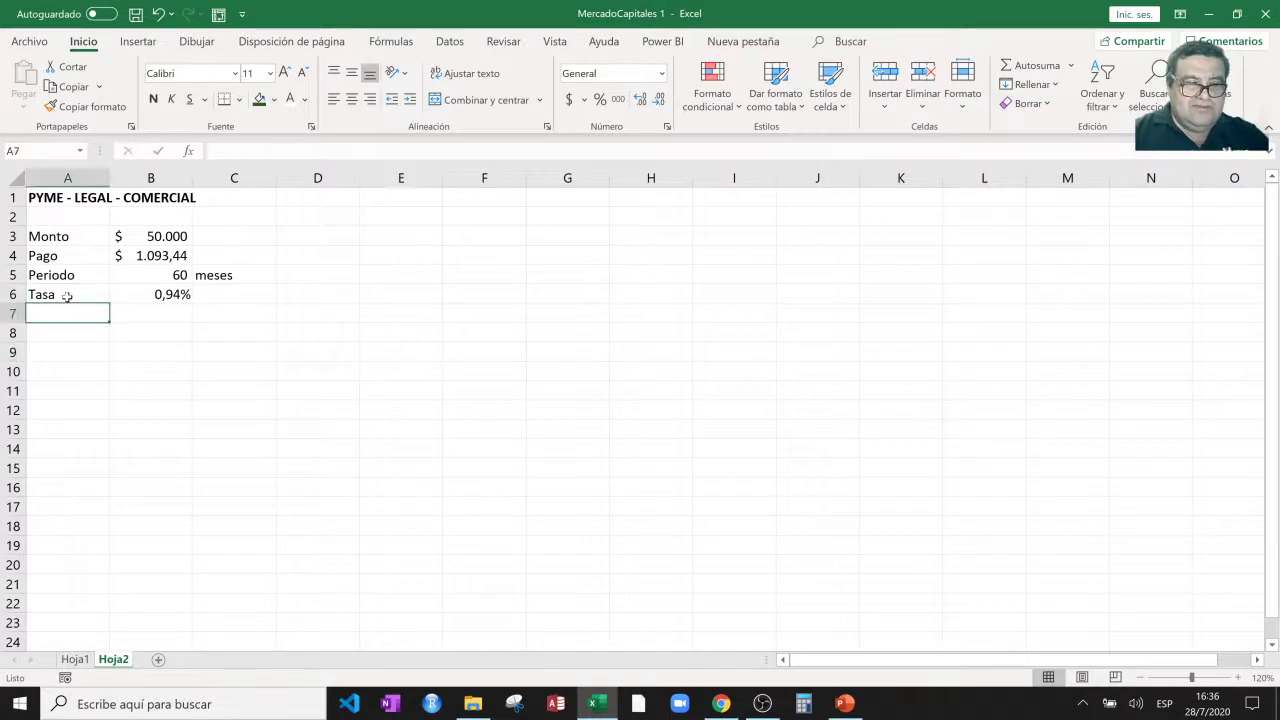
pyautogui.write('Tasa a')
pyautogui.write('nual')
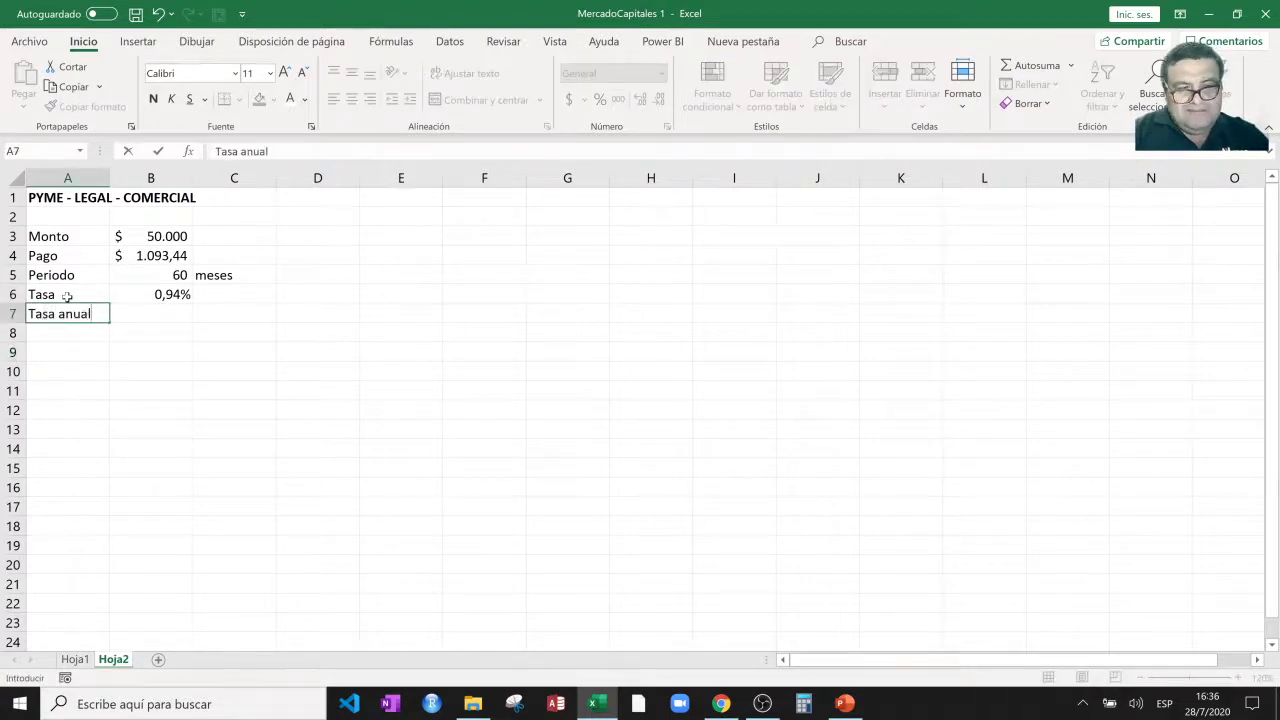
pyautogui.press('Tab')
pyautogui.write('=')
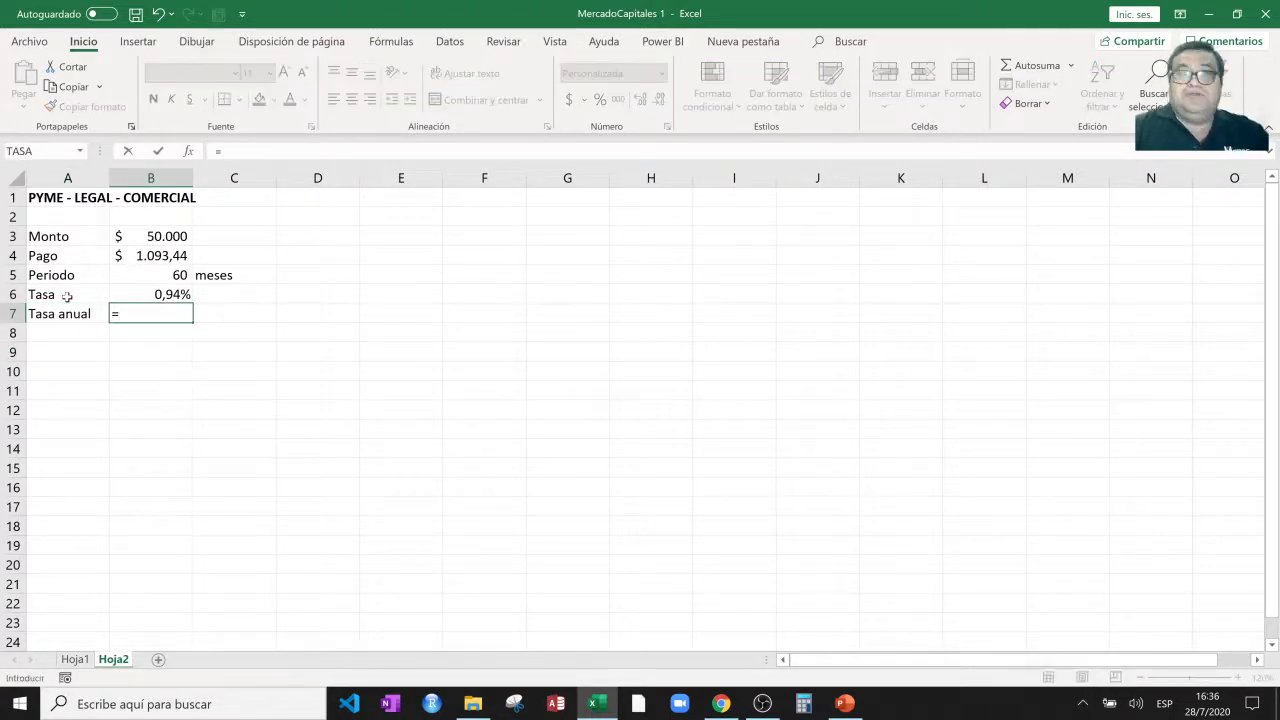
pyautogui.click(151, 294)
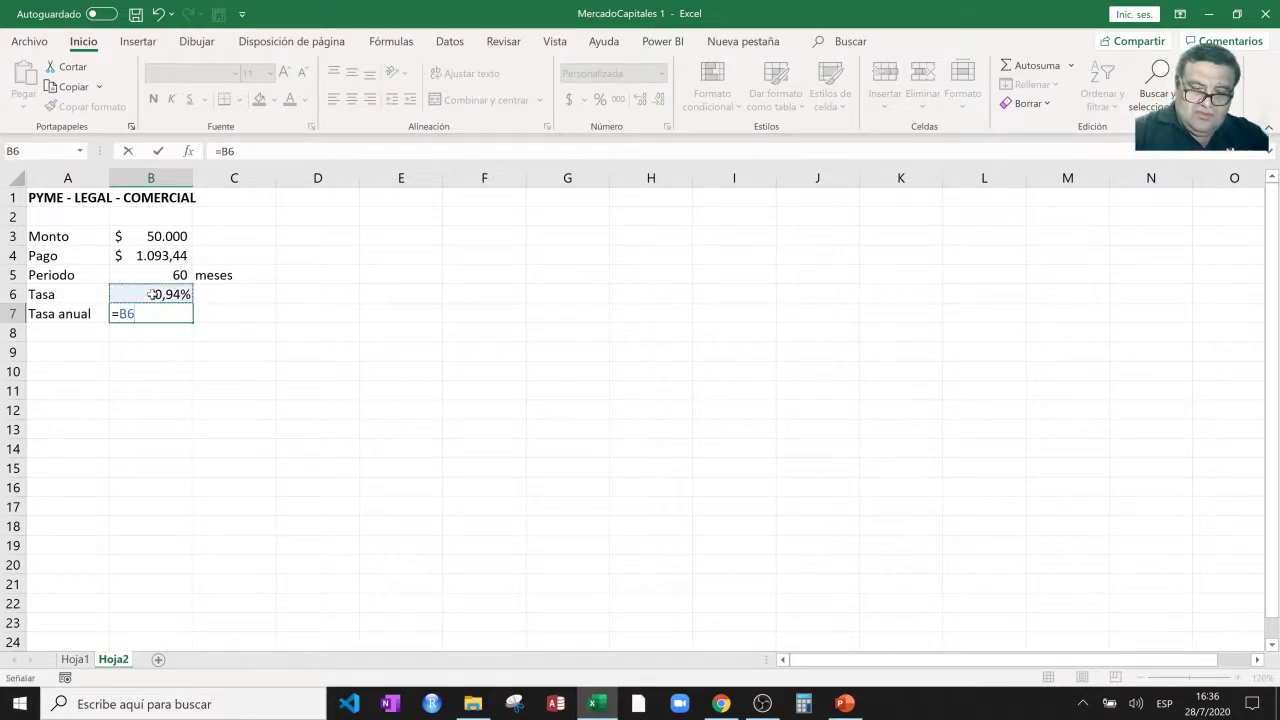
pyautogui.write('*')
pyautogui.write('12')
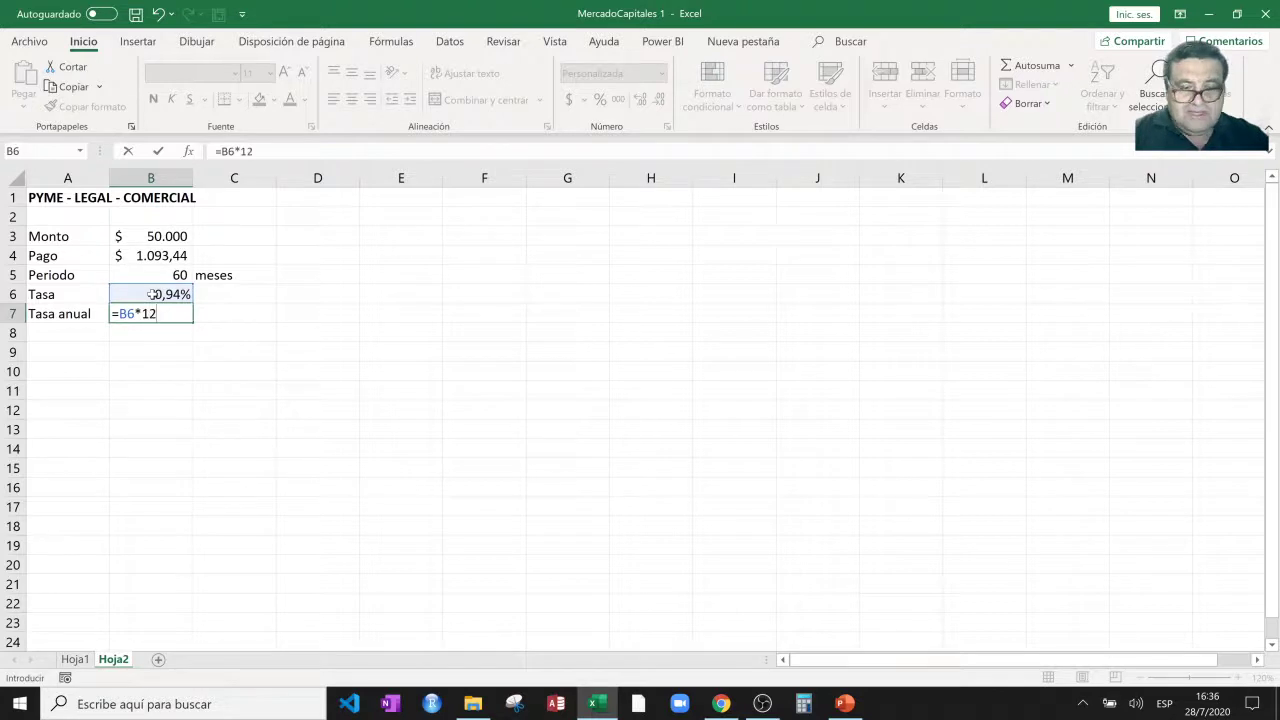
pyautogui.press('Return')
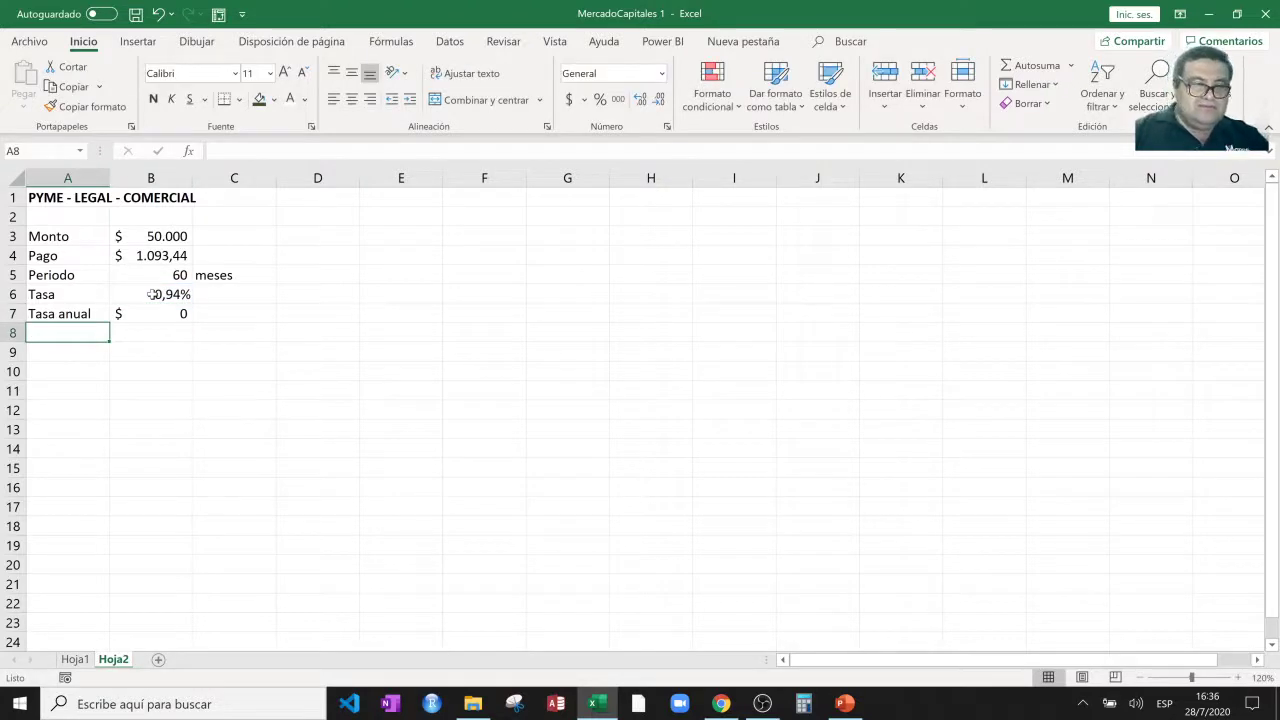
# Copy B6's percentage format onto B7, showing 11,25%.
pyautogui.click(151, 294)
pyautogui.click(85, 106)
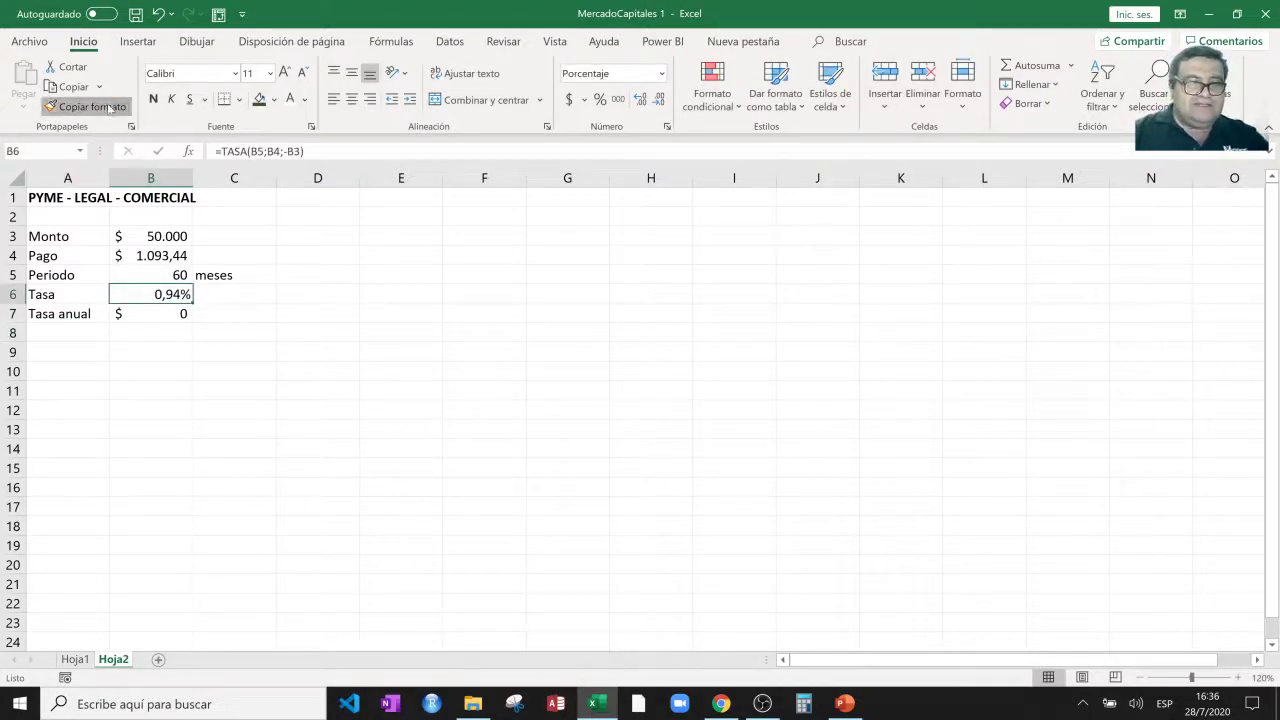
pyautogui.click(130, 310)
pyautogui.click(365, 340)
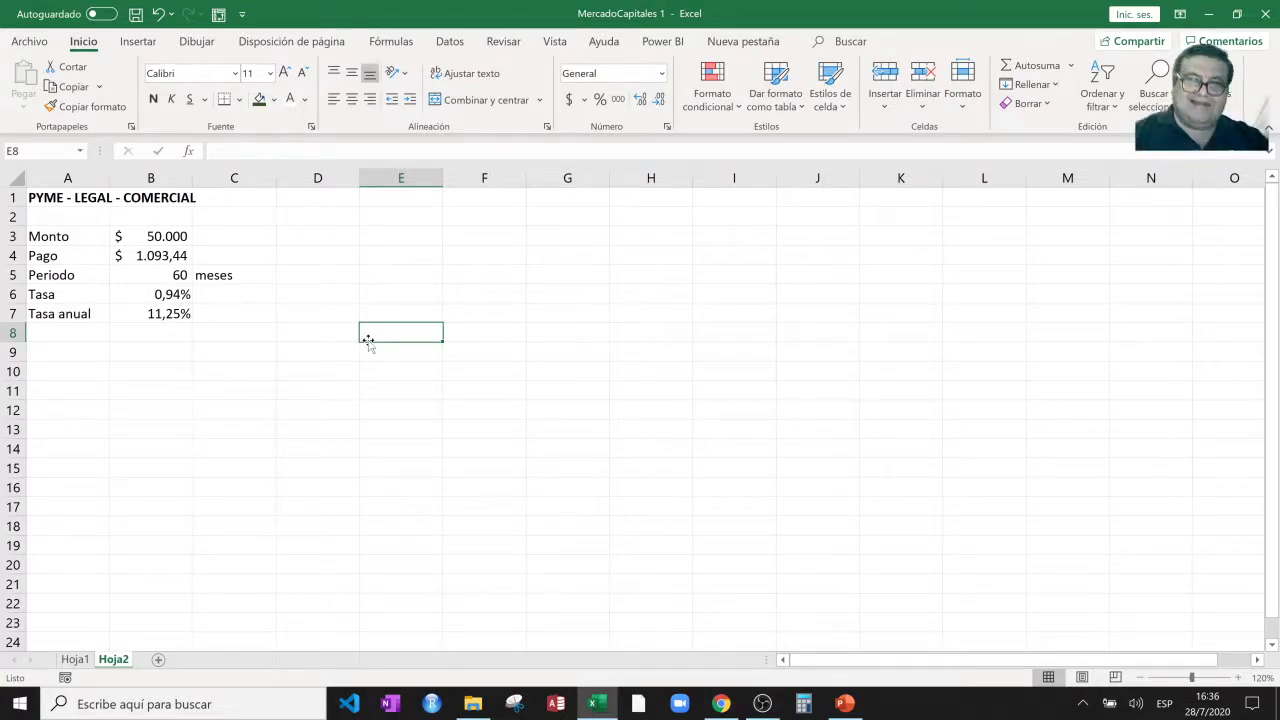
pyautogui.click(407, 219)
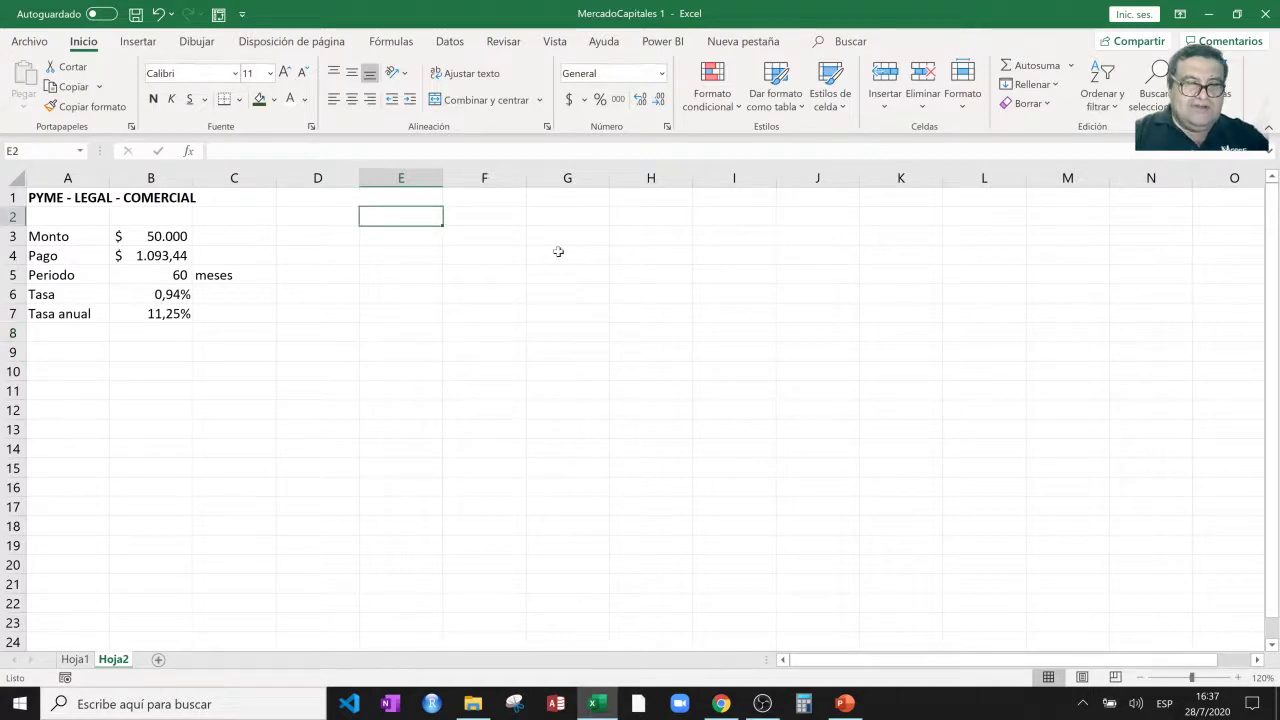
# Type the table headers MES, MONTO, PAGO, INTERES and CAPITAL across E2:I2.
pyautogui.write('MES')
pyautogui.press('Tab')
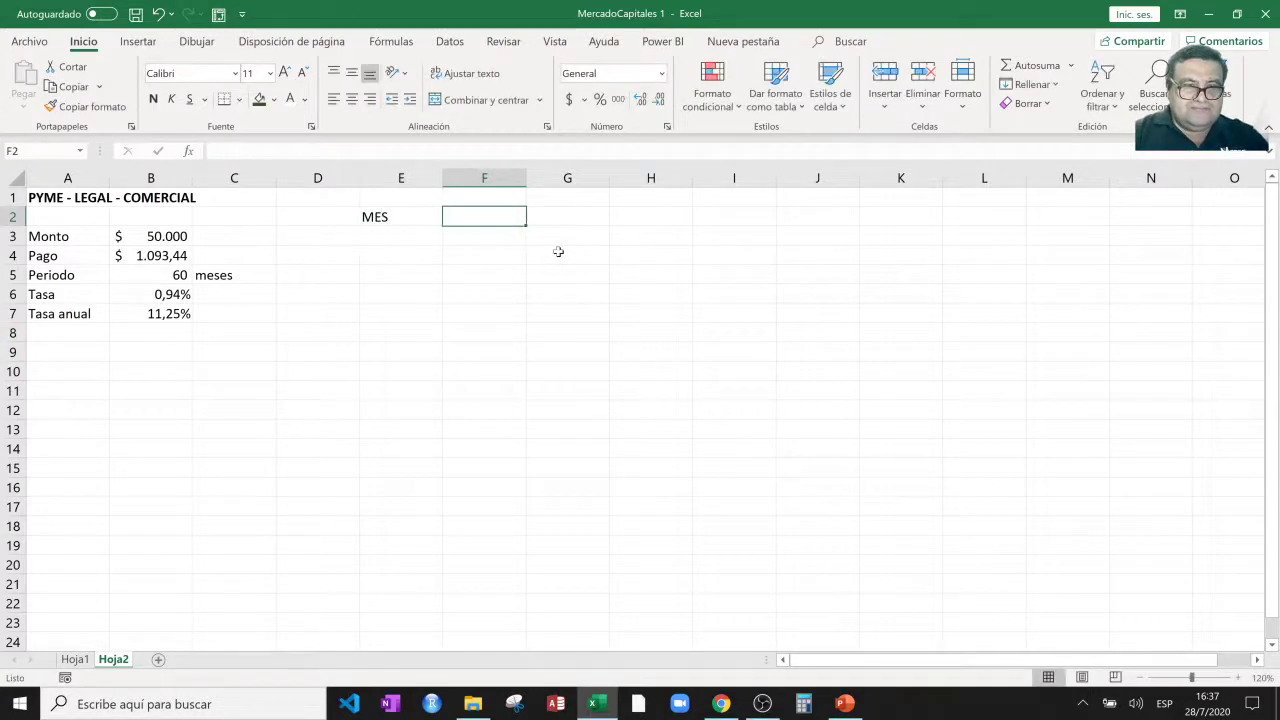
pyautogui.write('MONTO')
pyautogui.press('Tab')
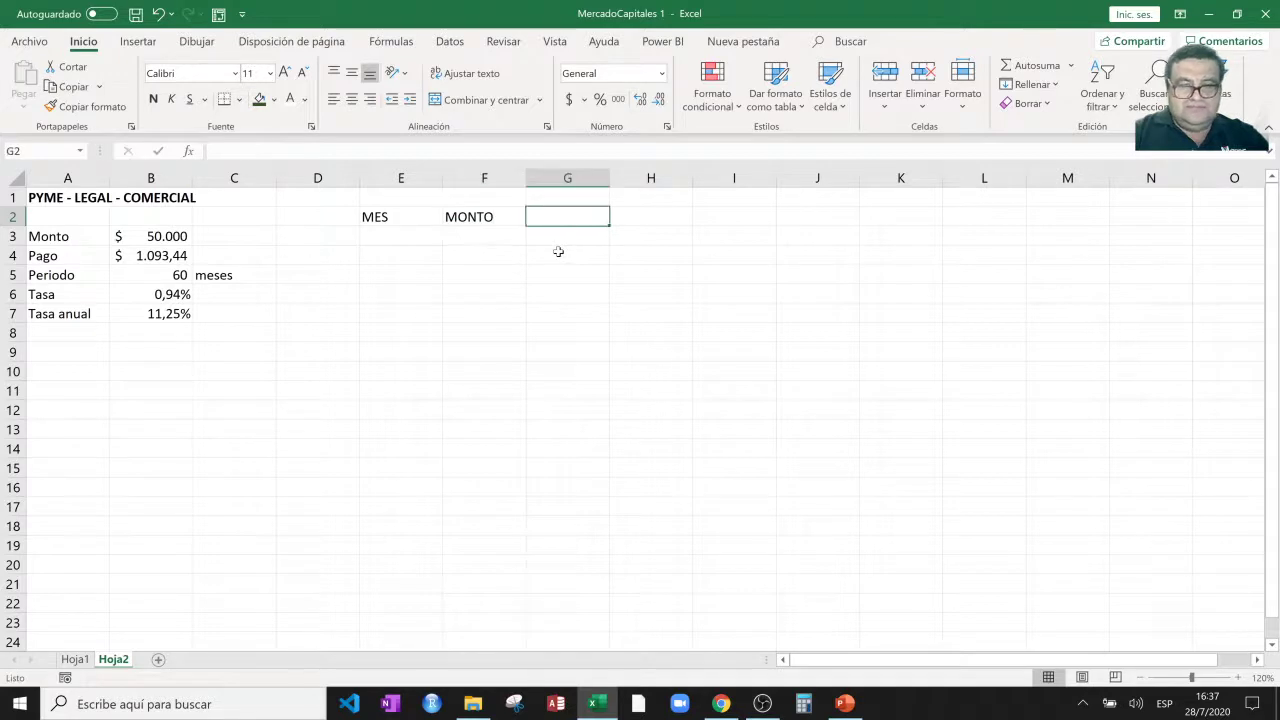
pyautogui.write('PAGO')
pyautogui.press('Tab')
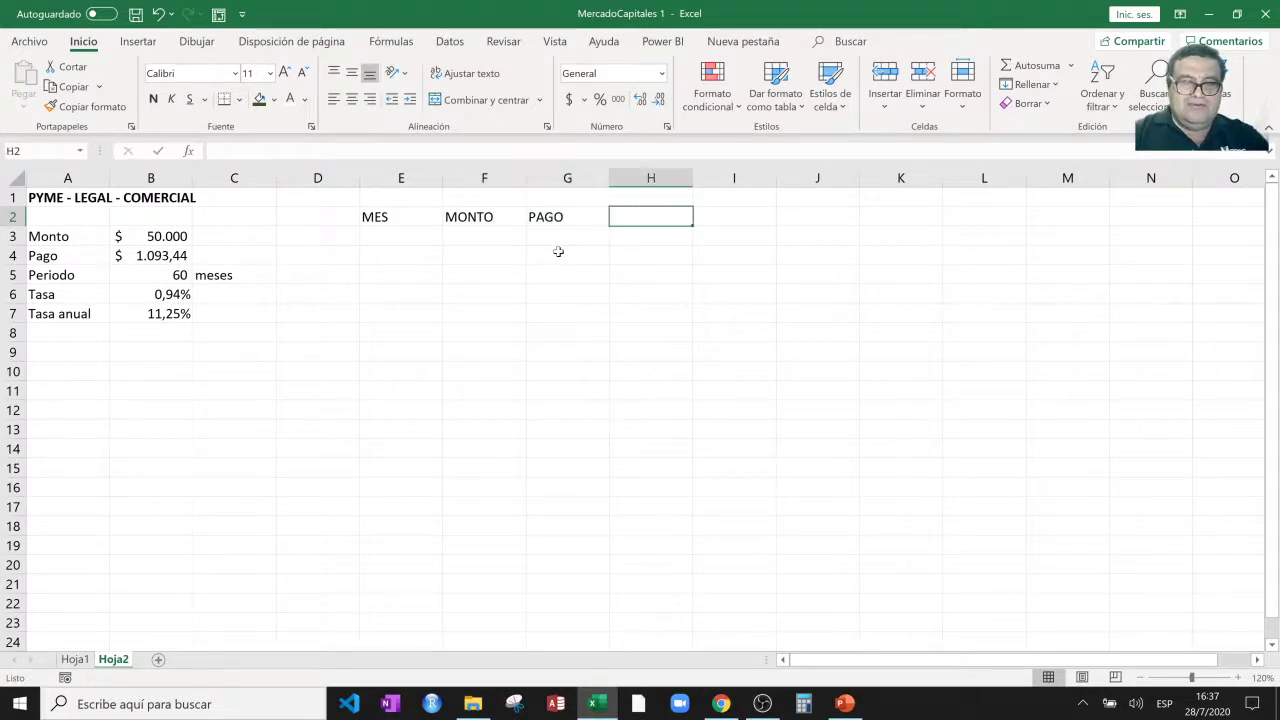
pyautogui.write('INTERES')
pyautogui.press('Tab')
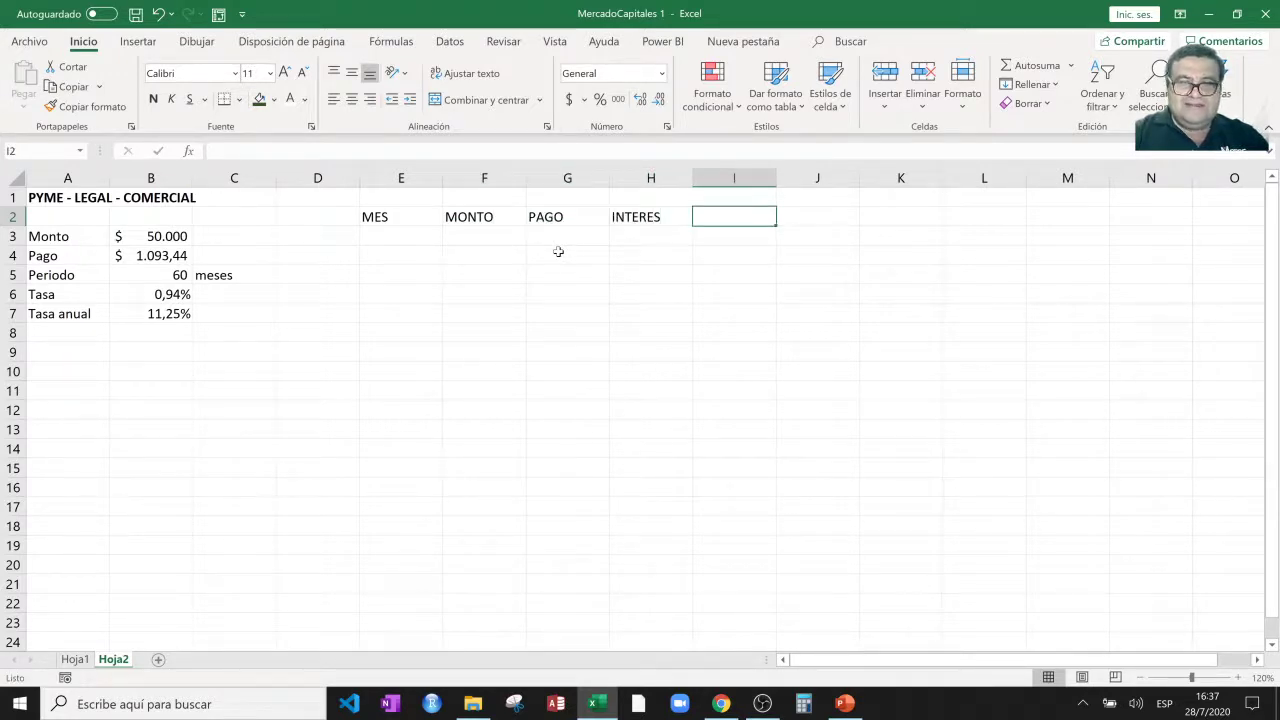
pyautogui.write('CAPITAL')
pyautogui.press('Return')
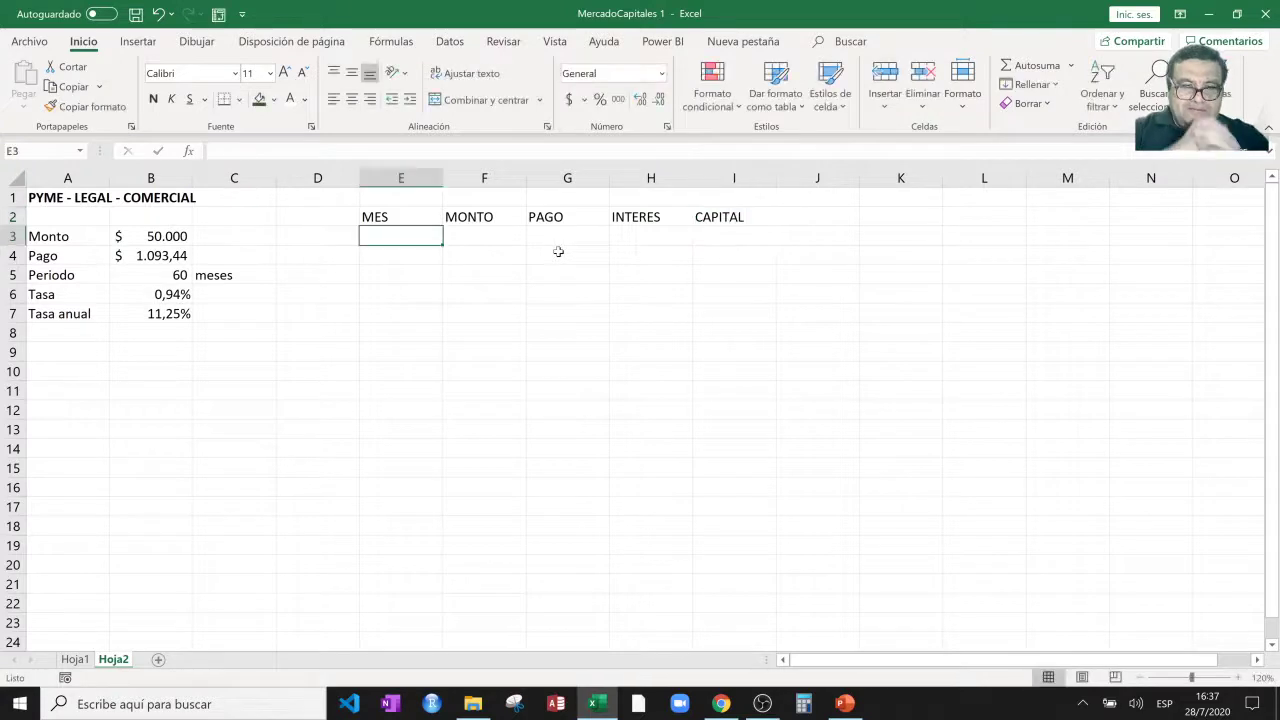
# Make the headers bold and put borders on every cell of E2:I3.
pyautogui.click(420, 213)
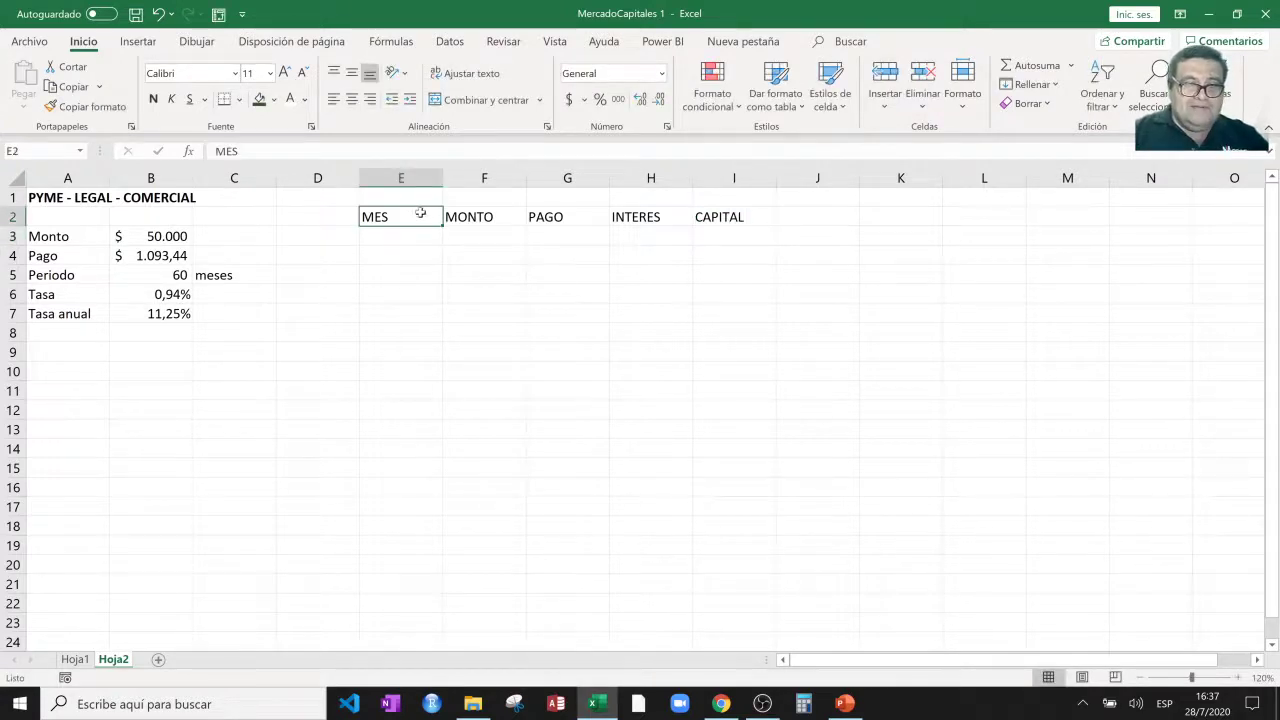
pyautogui.moveTo(420, 213); pyautogui.dragTo(740, 216)
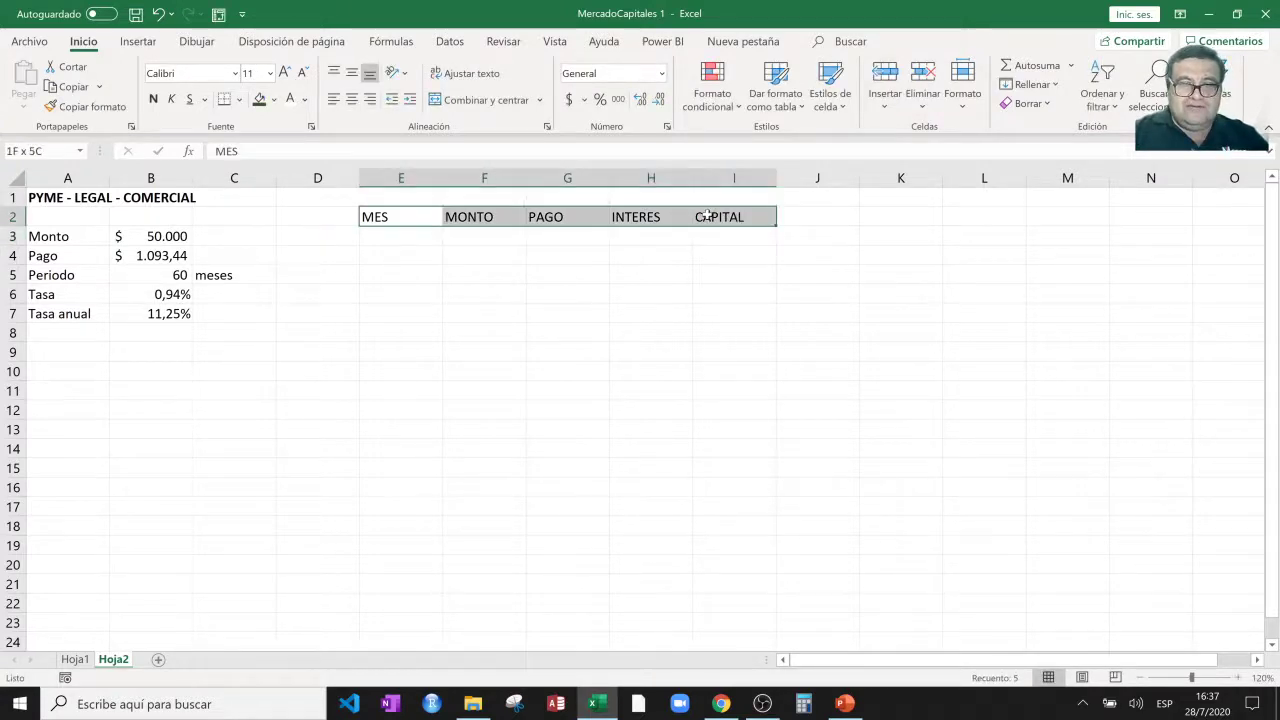
pyautogui.click(153, 99)
pyautogui.click(411, 269)
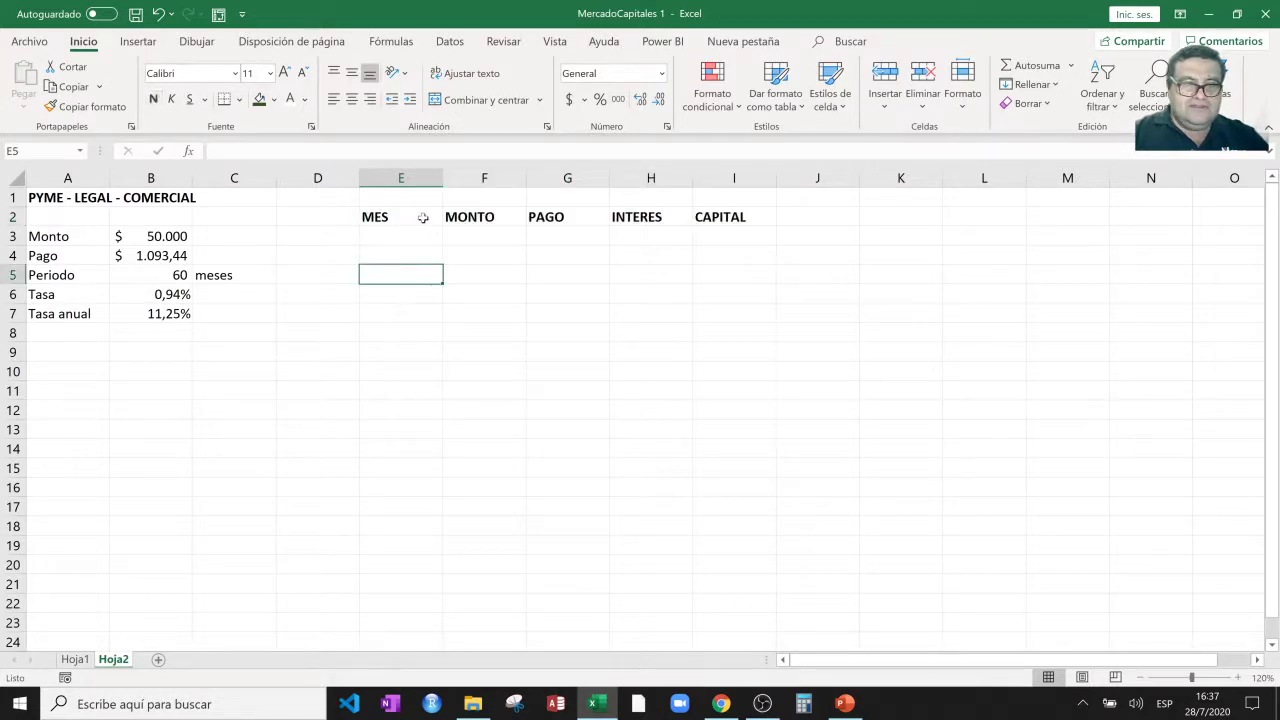
pyautogui.moveTo(420, 214); pyautogui.dragTo(704, 242)
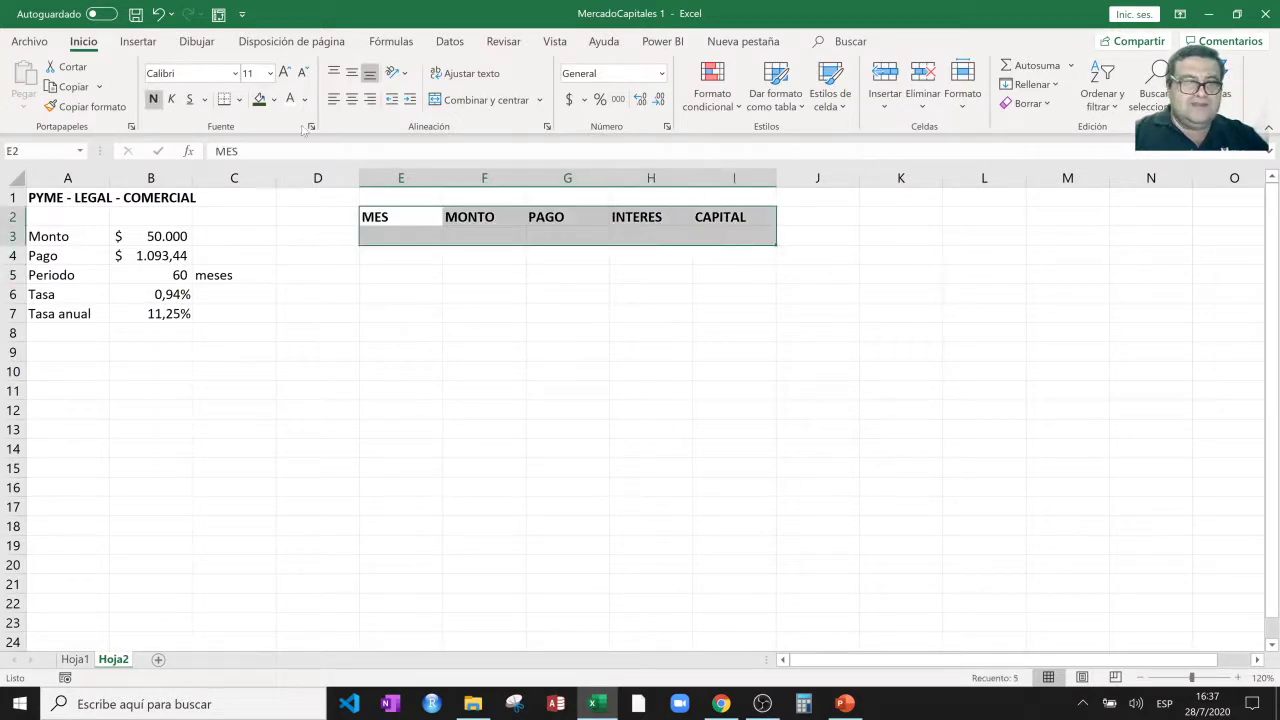
pyautogui.click(239, 100)
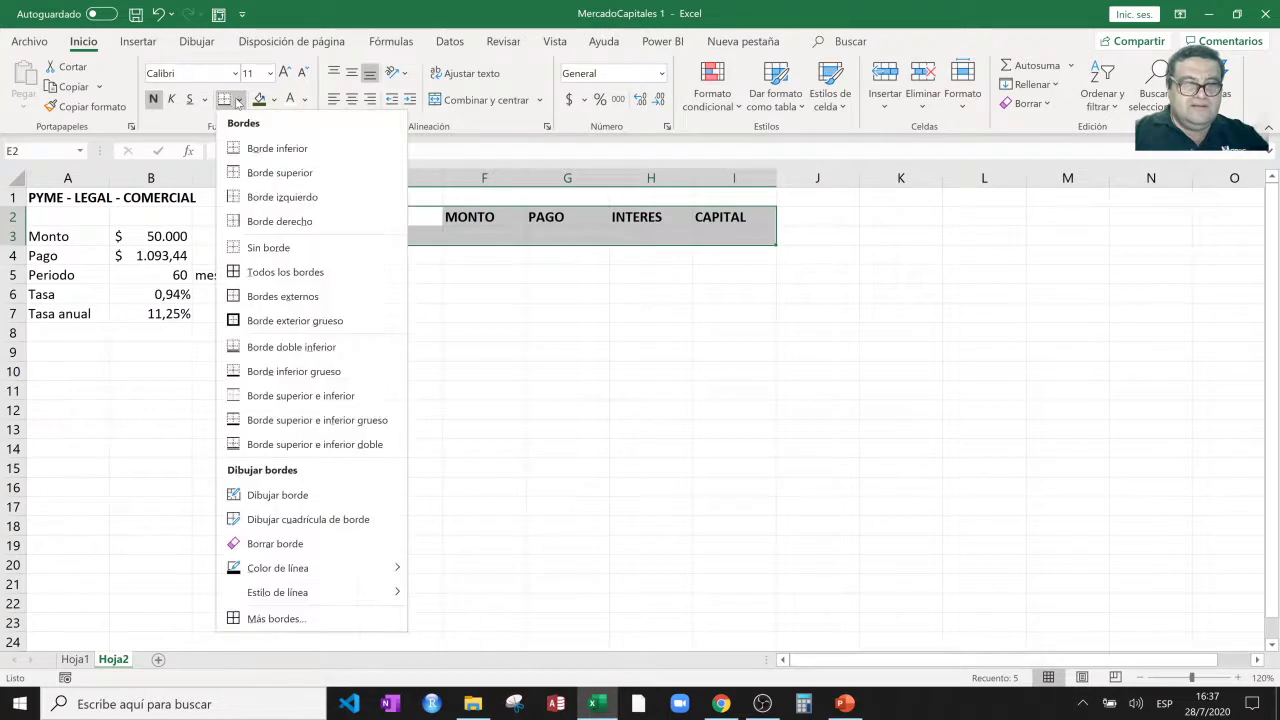
pyautogui.click(272, 271)
pyautogui.click(501, 318)
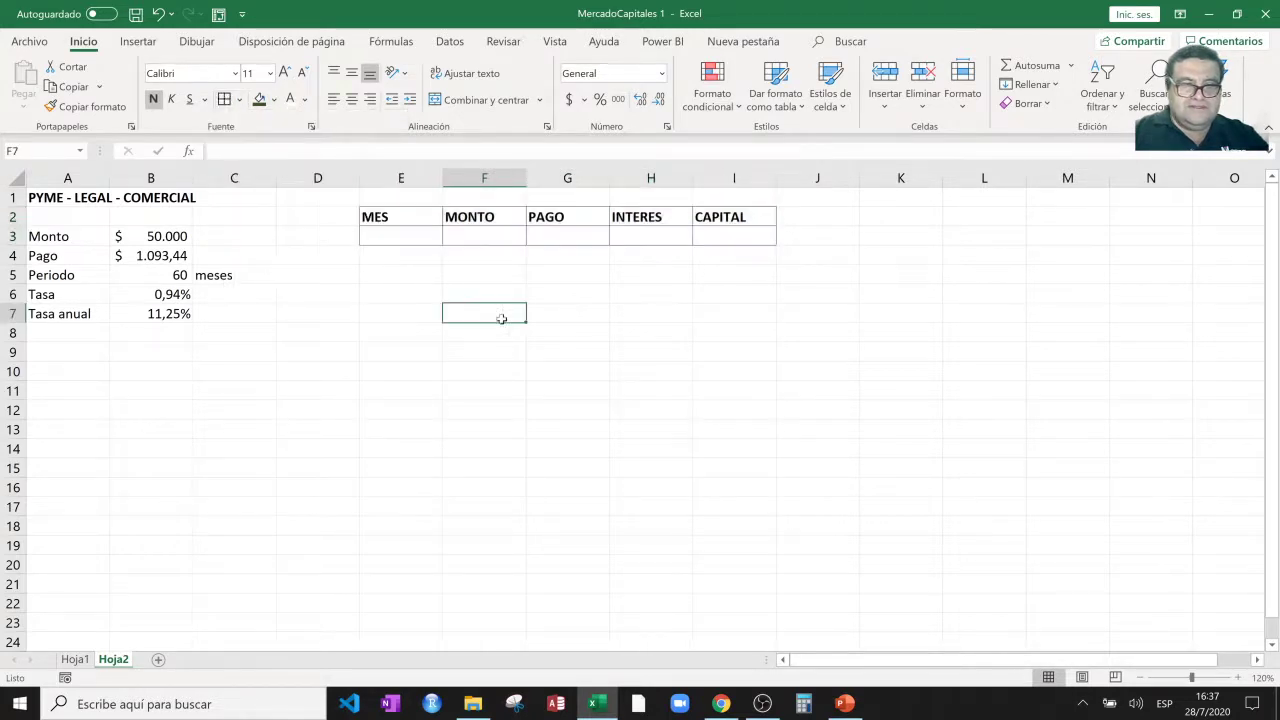
# Enter months 1 and 2 in E3 and E4.
pyautogui.click(426, 240)
pyautogui.write('1')
pyautogui.press('Return')
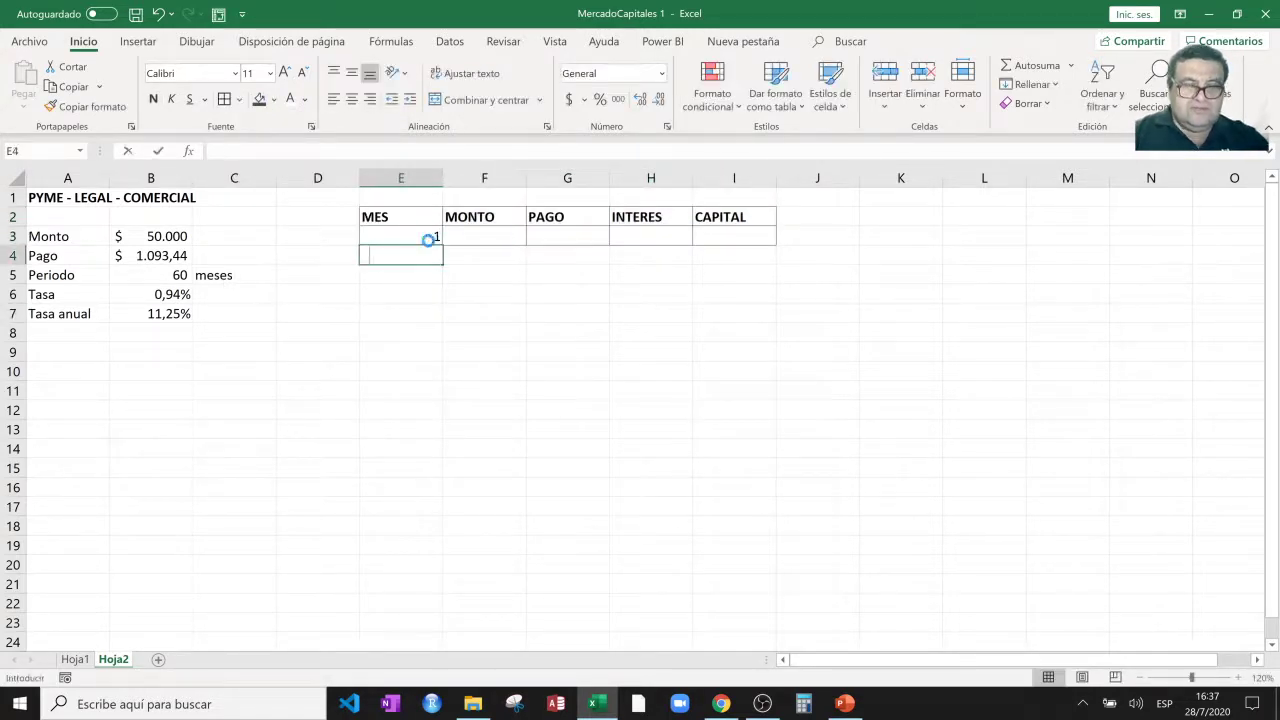
pyautogui.write('2')
pyautogui.press('Return')
pyautogui.click(426, 240)
# Centre months 1 and 2 and fill the month series down the MES column.
pyautogui.moveTo(426, 240); pyautogui.dragTo(428, 256)
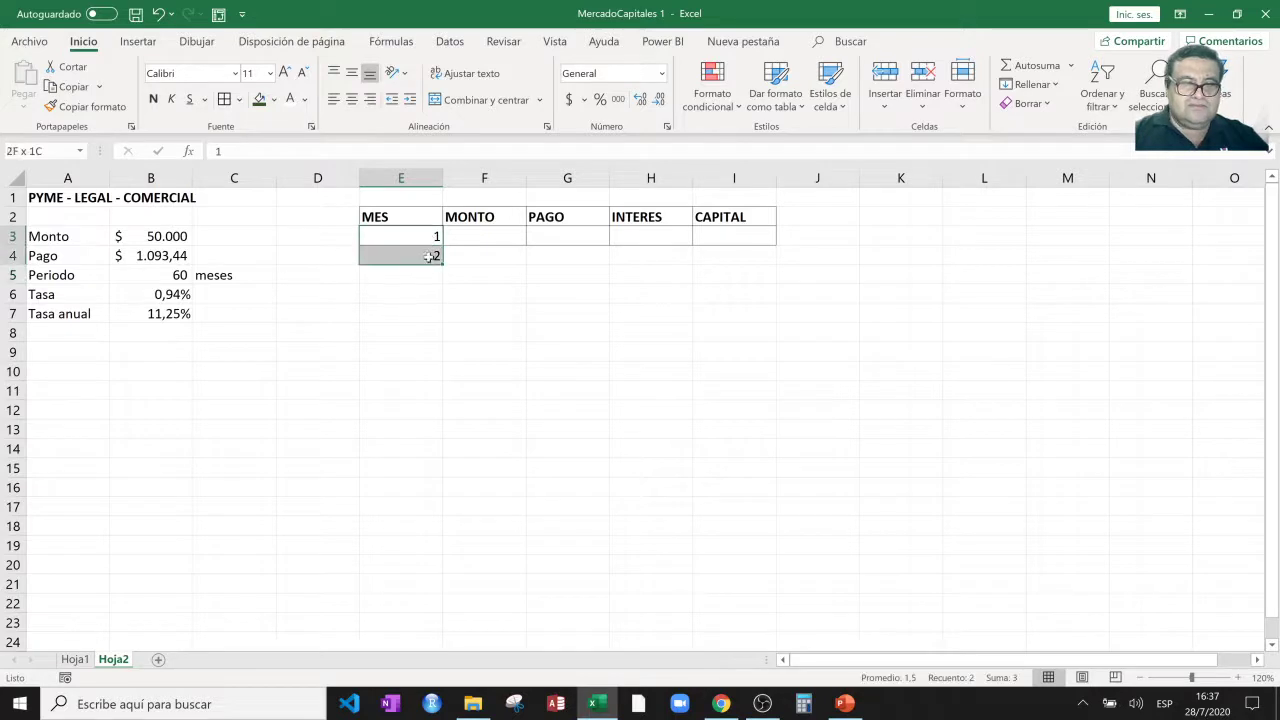
pyautogui.click(351, 108)
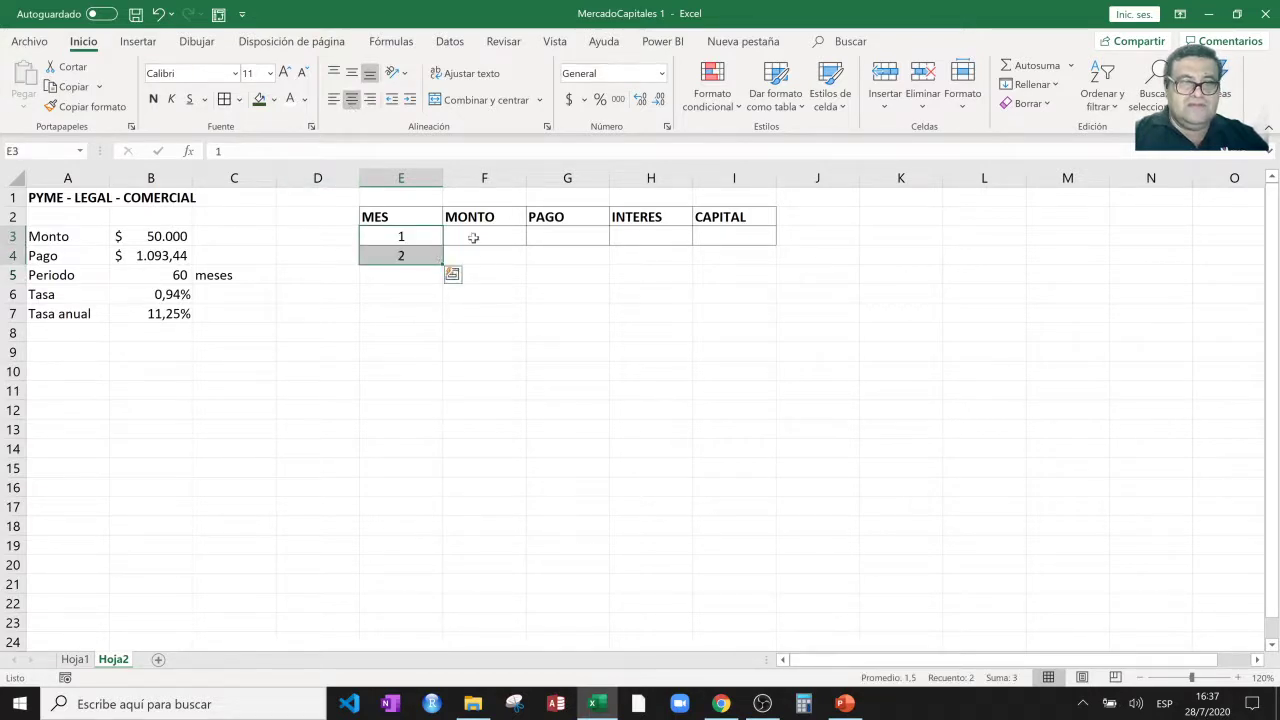
pyautogui.click(494, 258)
pyautogui.click(428, 237)
pyautogui.moveTo(428, 237)
pyautogui.mouseDown()
pyautogui.moveTo(454, 483)
pyautogui.moveTo(451, 617)
pyautogui.moveTo(430, 600)
pyautogui.moveTo(445, 642)
pyautogui.mouseUp()
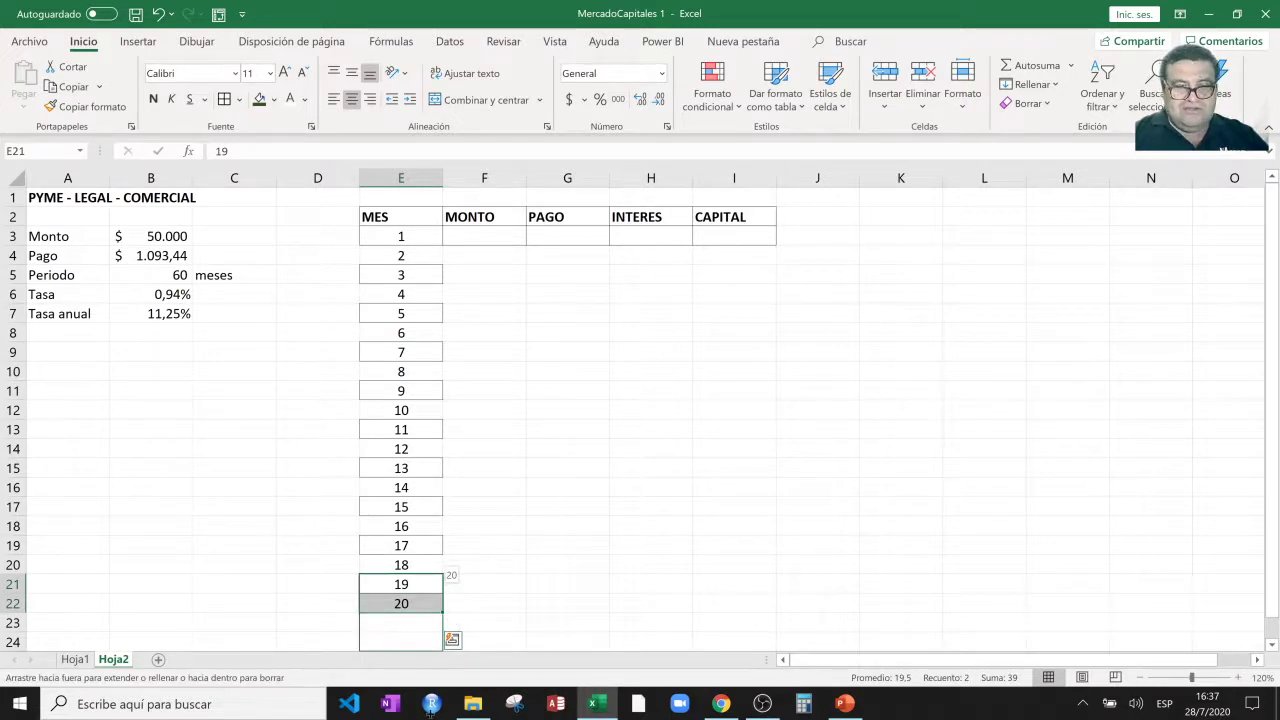
pyautogui.moveTo(411, 651); pyautogui.dragTo(464, 659)
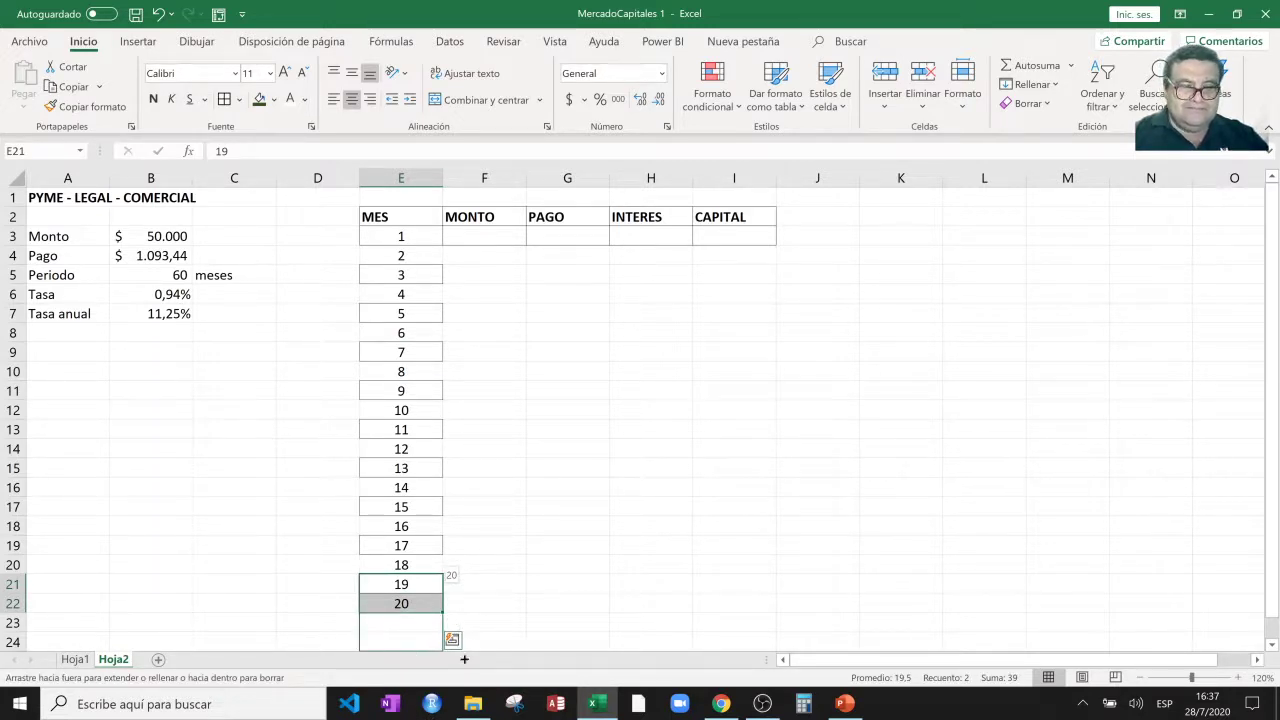
pyautogui.moveTo(592, 592); pyautogui.dragTo(592, 592)
pyautogui.click(590, 585)
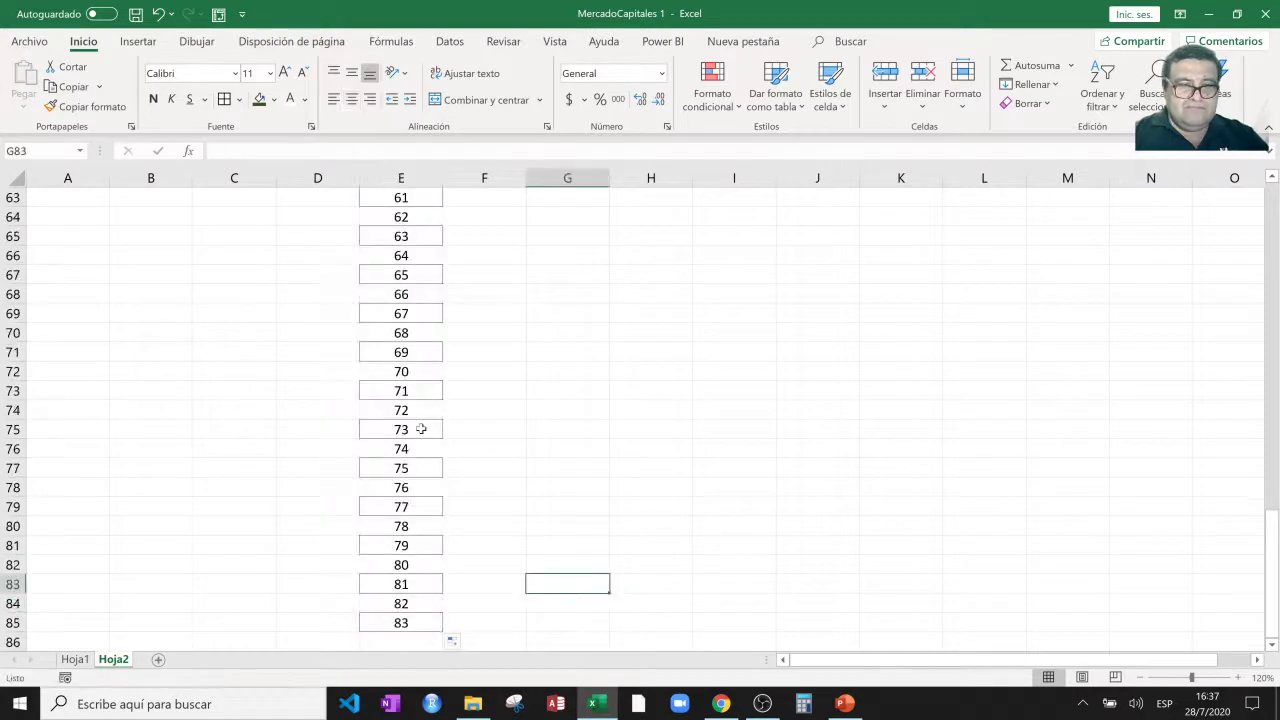
# Clear the surplus month numbers 61 to 83 below row 62.
pyautogui.moveTo(13, 197); pyautogui.dragTo(13, 217)
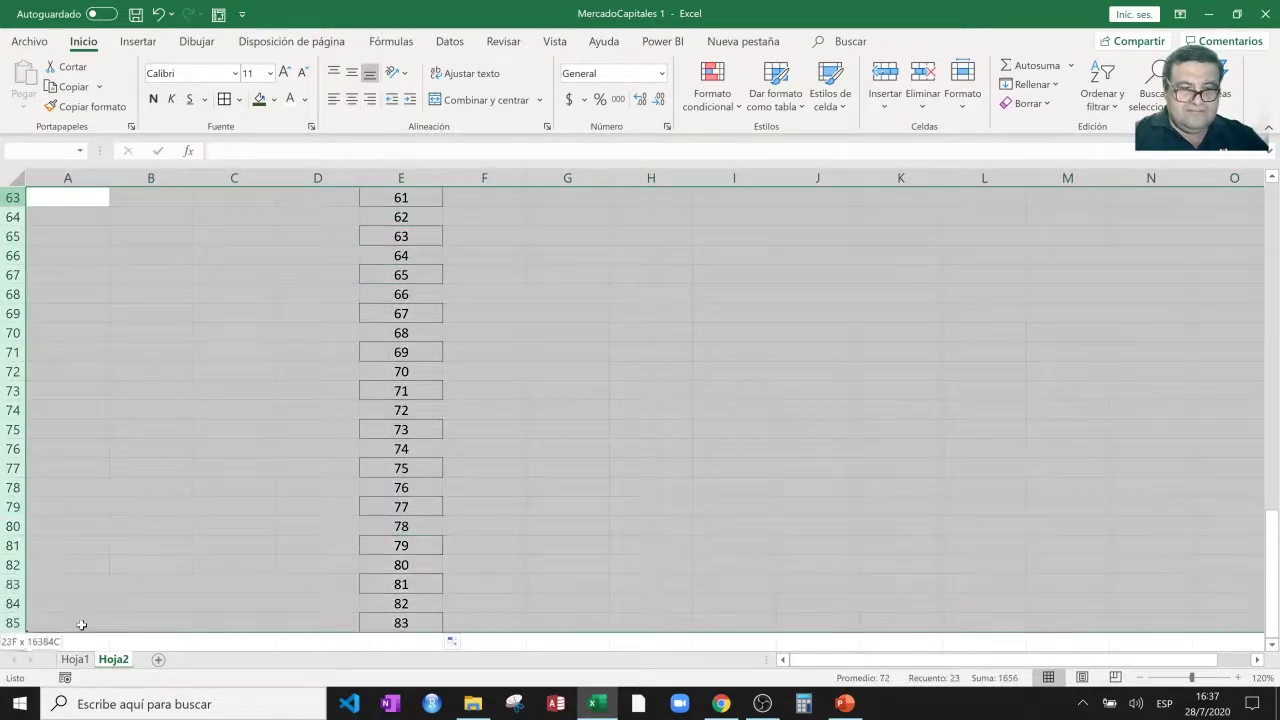
pyautogui.moveTo(75, 505); pyautogui.dragTo(77, 622)
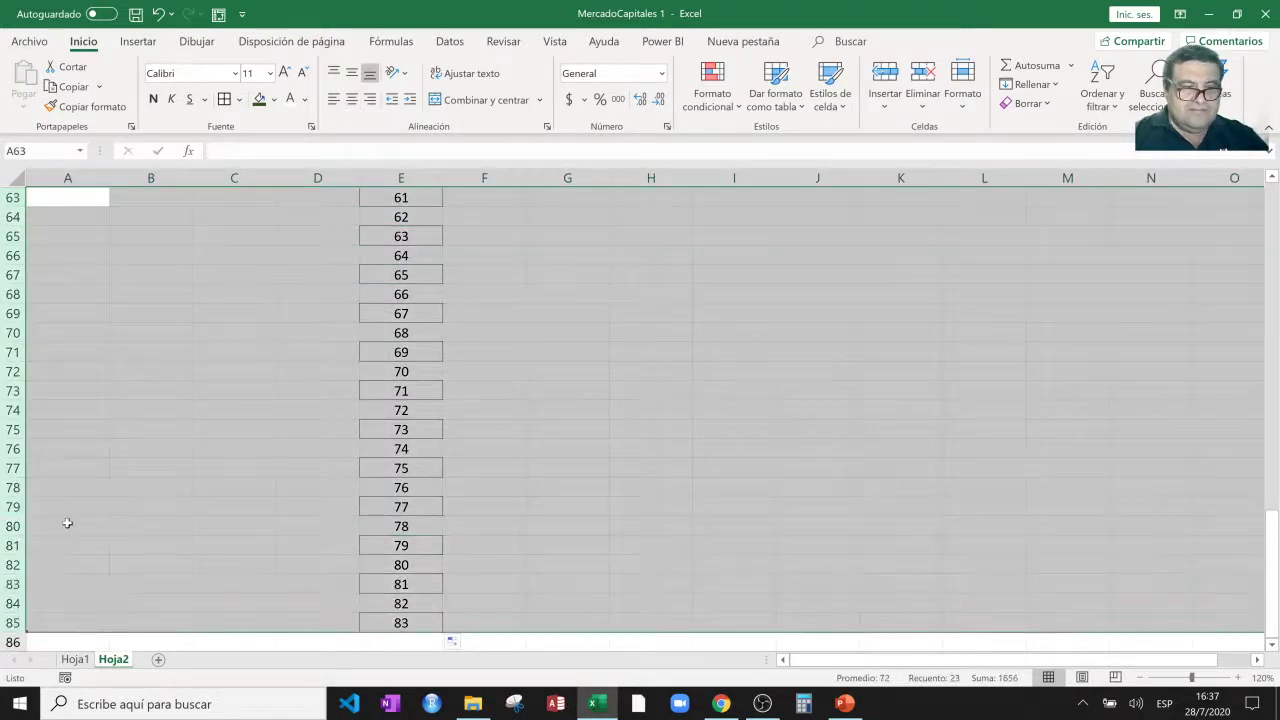
pyautogui.rightClick(17, 487)
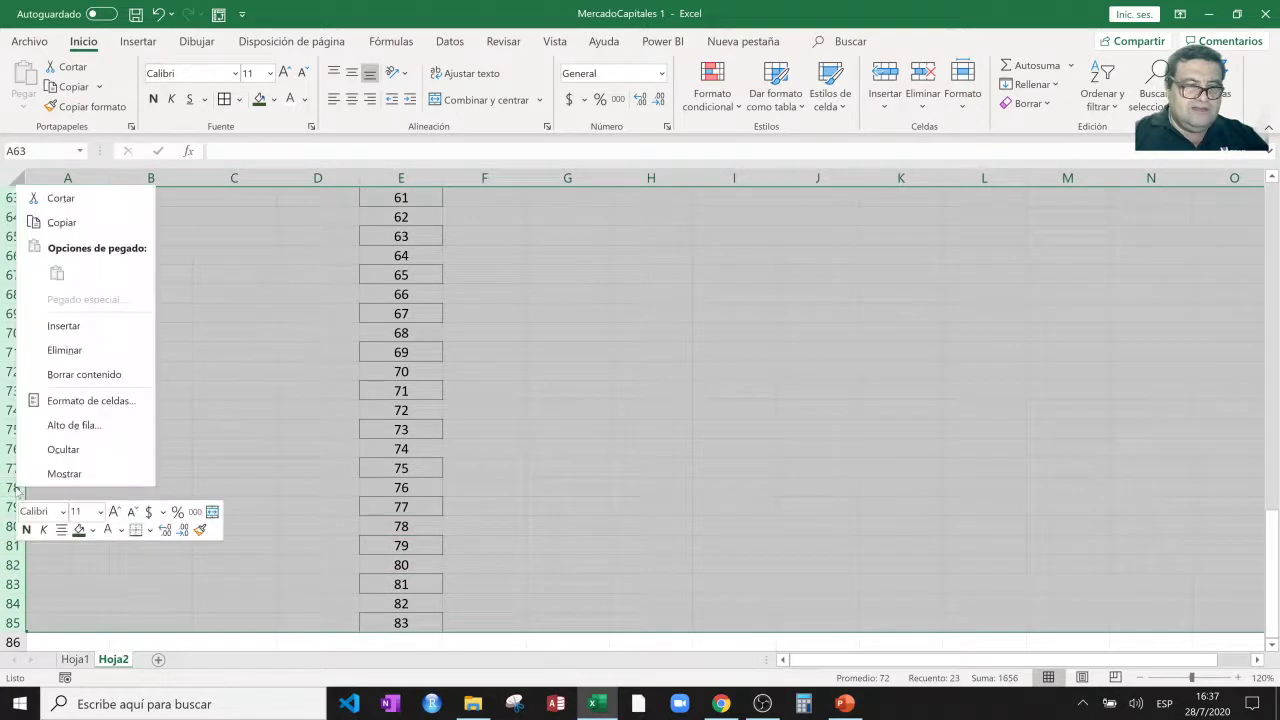
pyautogui.press('Escape')
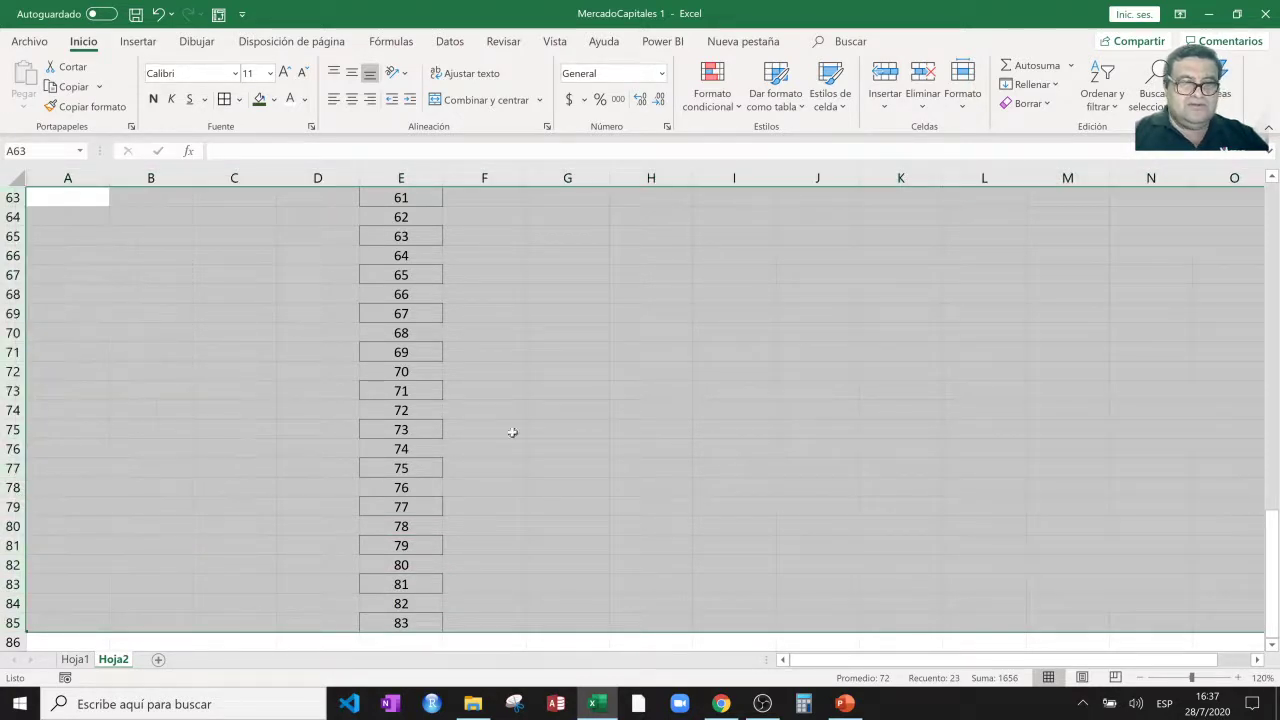
pyautogui.press('Delete')
pyautogui.click(747, 358)
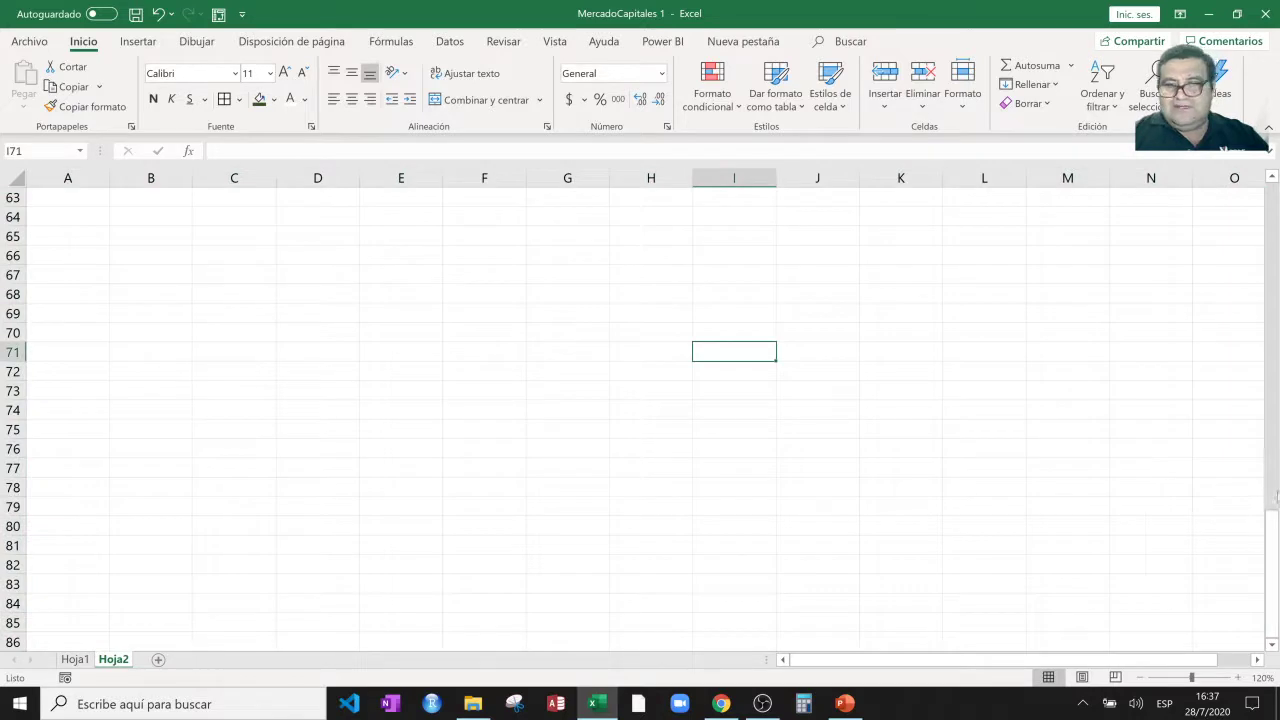
pyautogui.moveTo(1275, 523); pyautogui.dragTo(1277, 484)
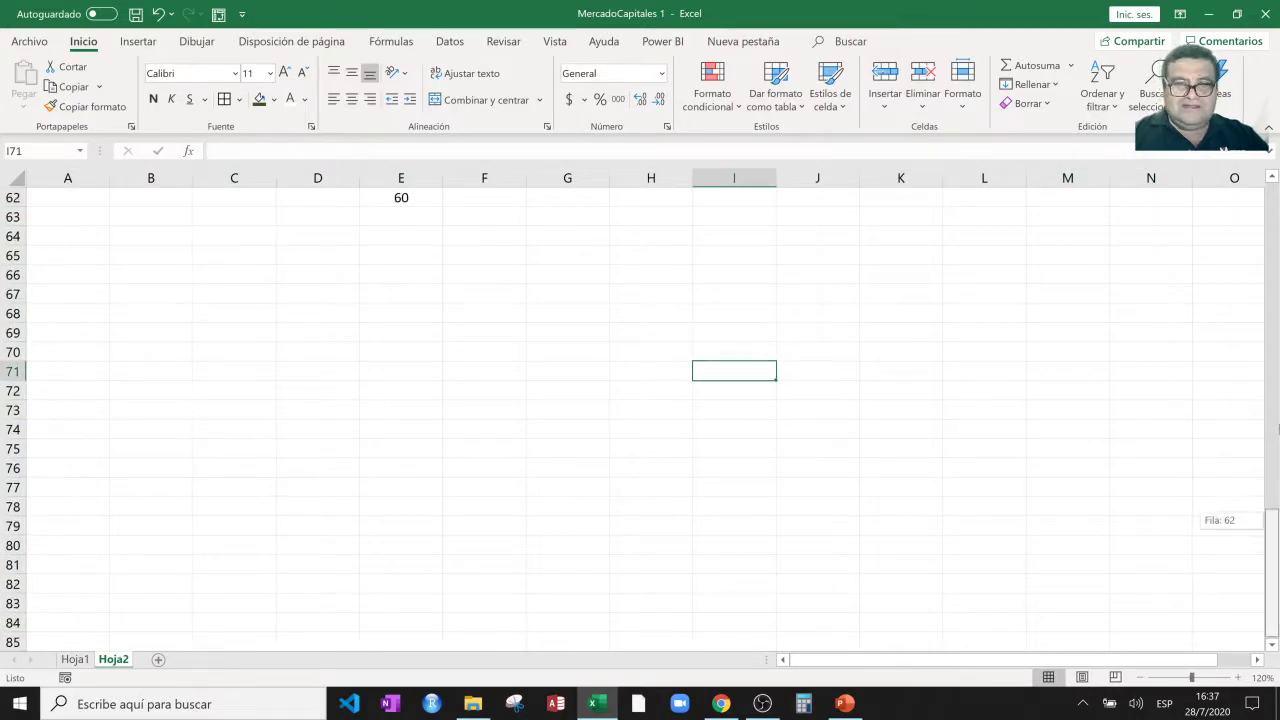
# Apply All Borders to the table range E2:I62.
pyautogui.scroll(6, 1275, 270)
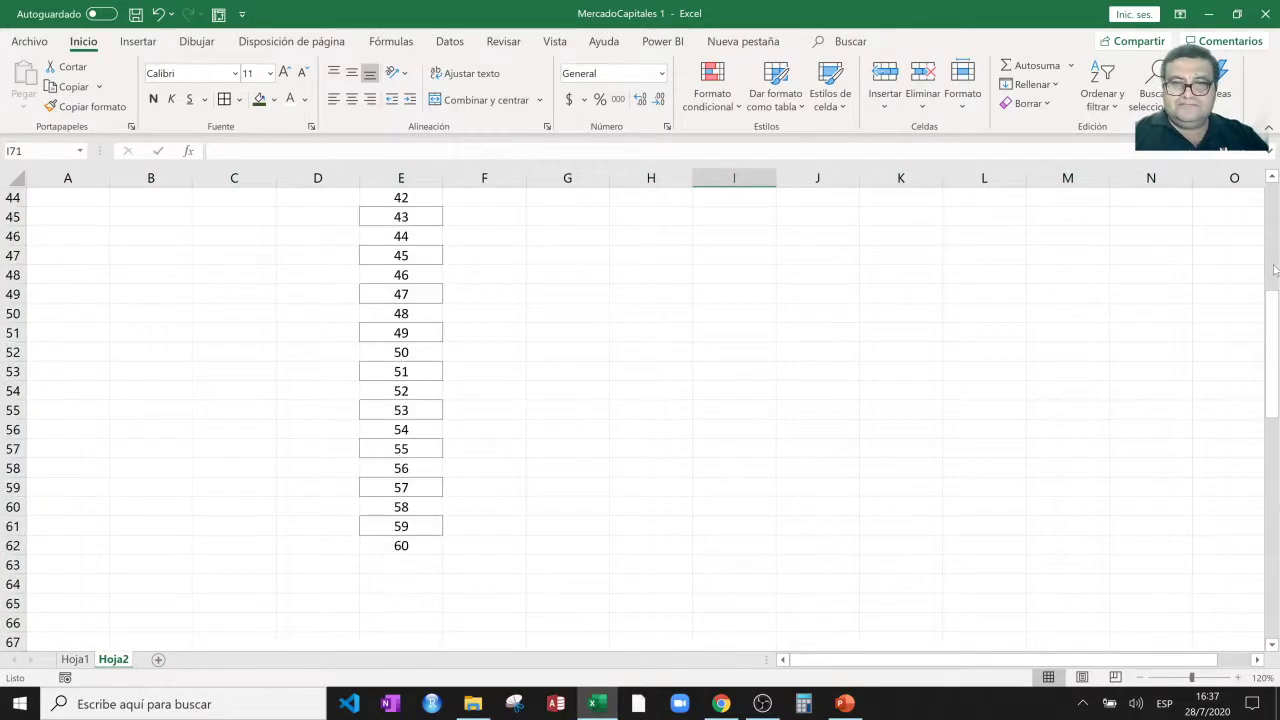
pyautogui.scroll(15, 1275, 270)
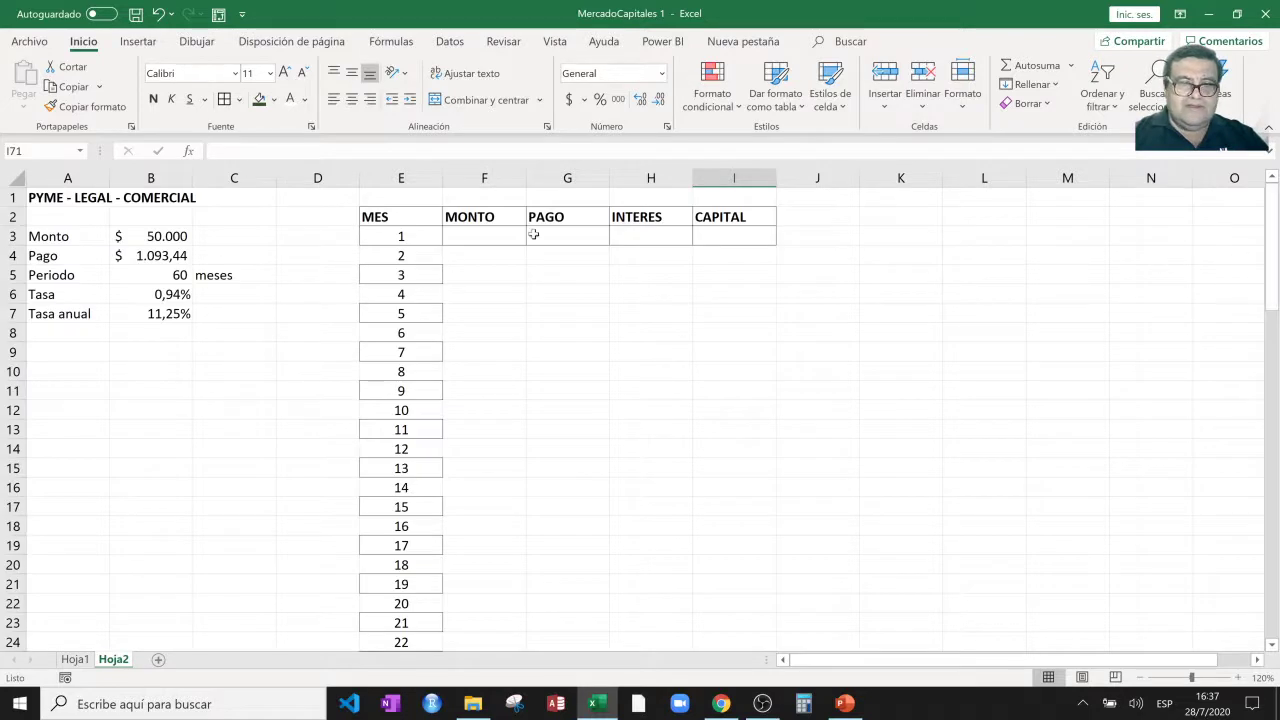
pyautogui.moveTo(428, 217)
pyautogui.mouseDown()
pyautogui.moveTo(714, 617)
pyautogui.moveTo(704, 706)
pyautogui.mouseUp()
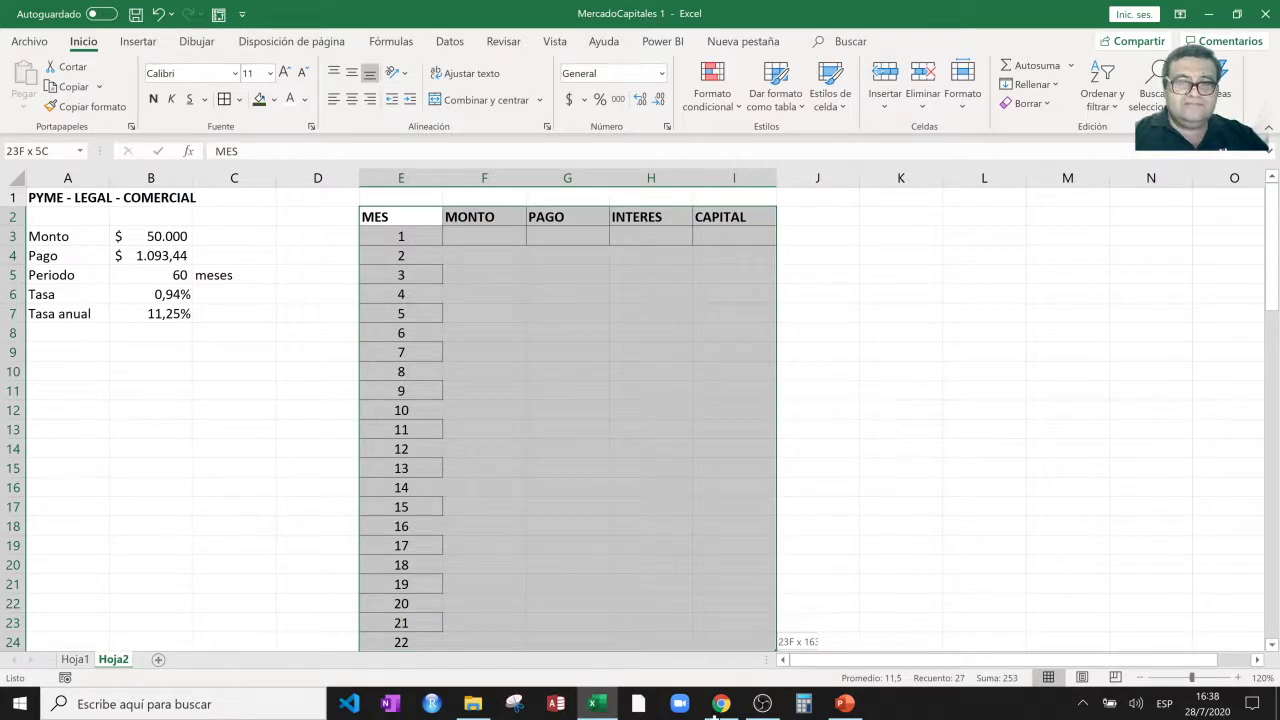
pyautogui.moveTo(714, 706)
pyautogui.mouseDown()
pyautogui.moveTo(671, 254)
pyautogui.moveTo(756, 25)
pyautogui.moveTo(694, 586)
pyautogui.mouseUp()
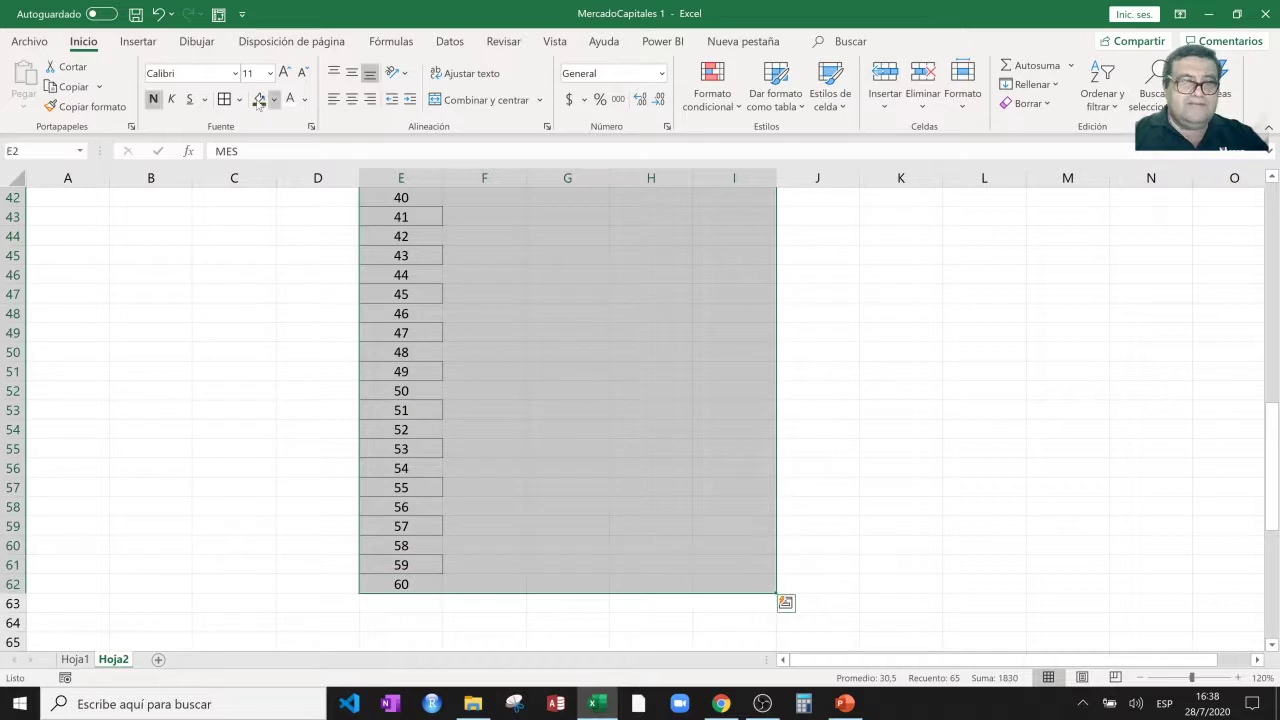
pyautogui.click(224, 99)
pyautogui.scroll(14, 953, 273)
pyautogui.click(953, 273)
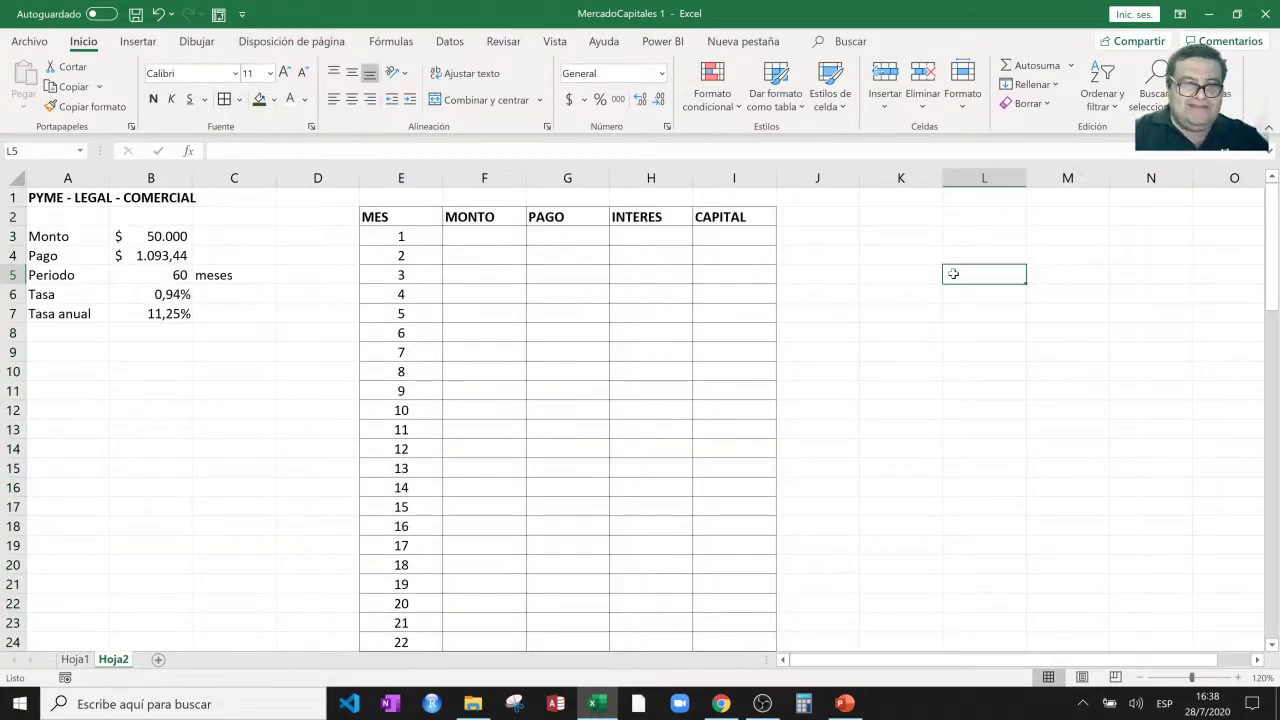
pyautogui.click(496, 240)
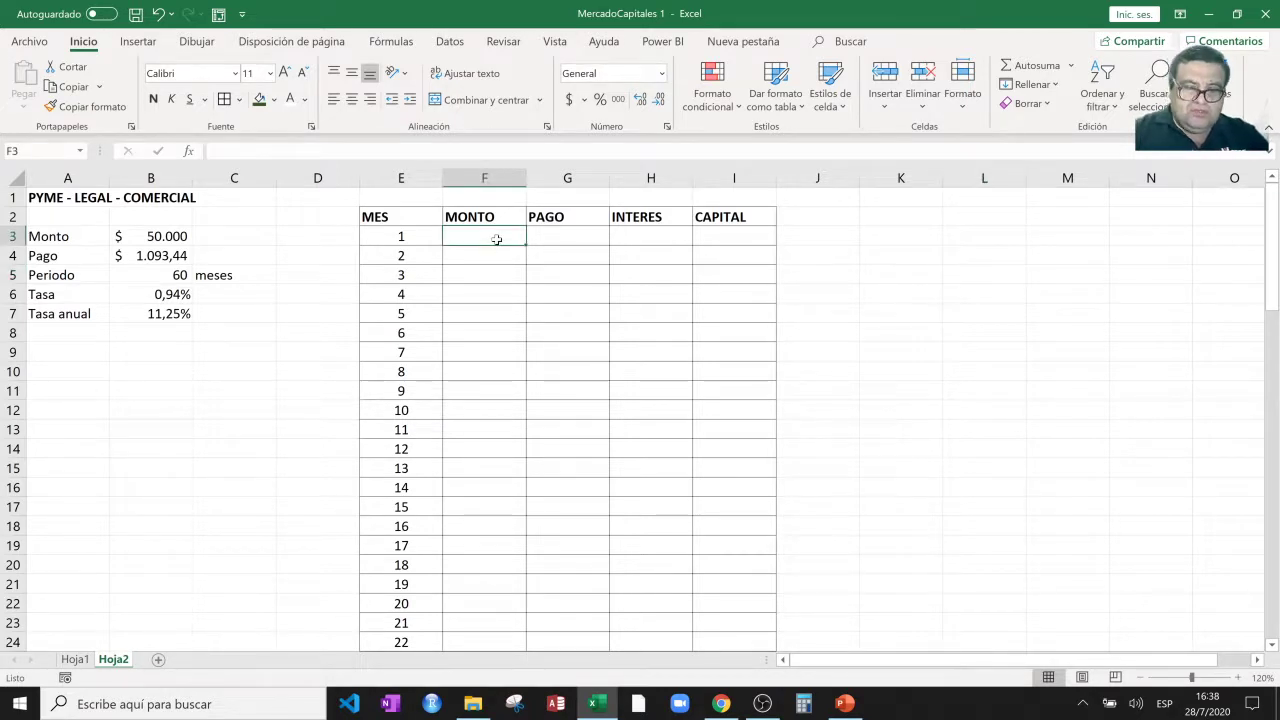
# Link month 1's MONTO in F3 to the loan amount with =B3.
pyautogui.write('=')
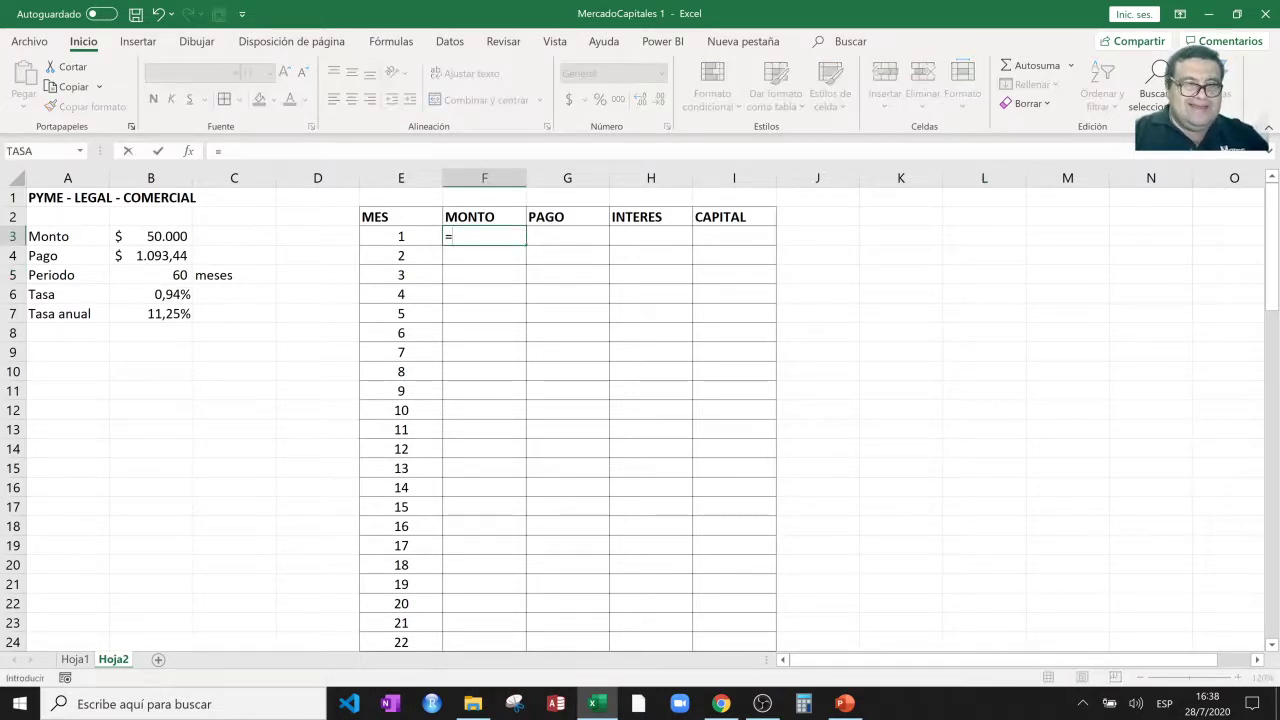
pyautogui.click(174, 236)
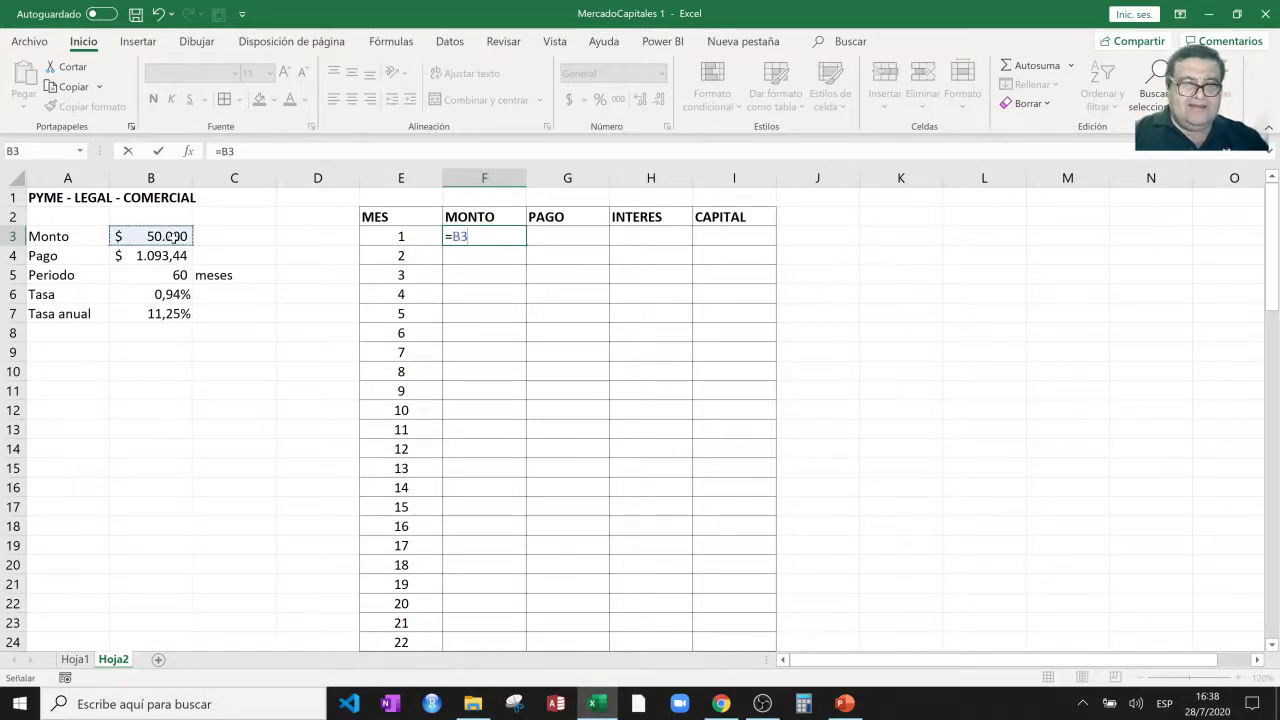
pyautogui.press('Return')
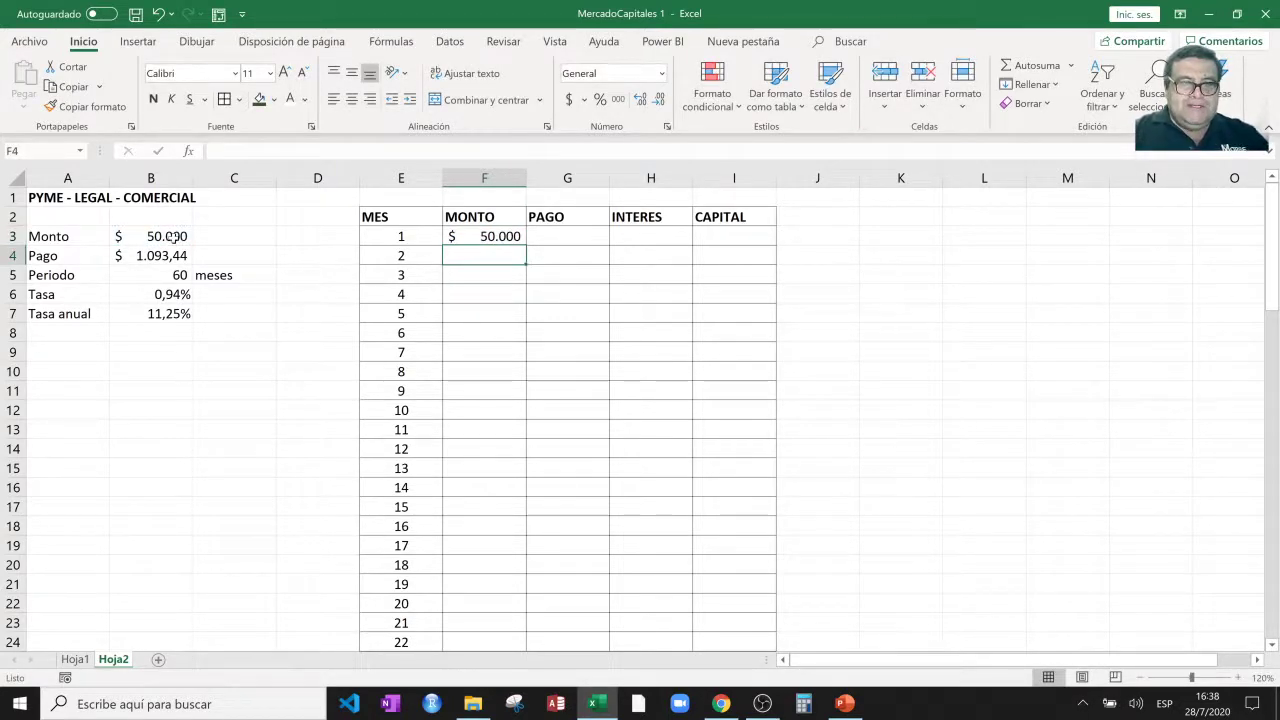
# Enter =$B$4 in G3 so month 1's PAGO shows the fixed payment $ 1.093,44.
pyautogui.click(552, 234)
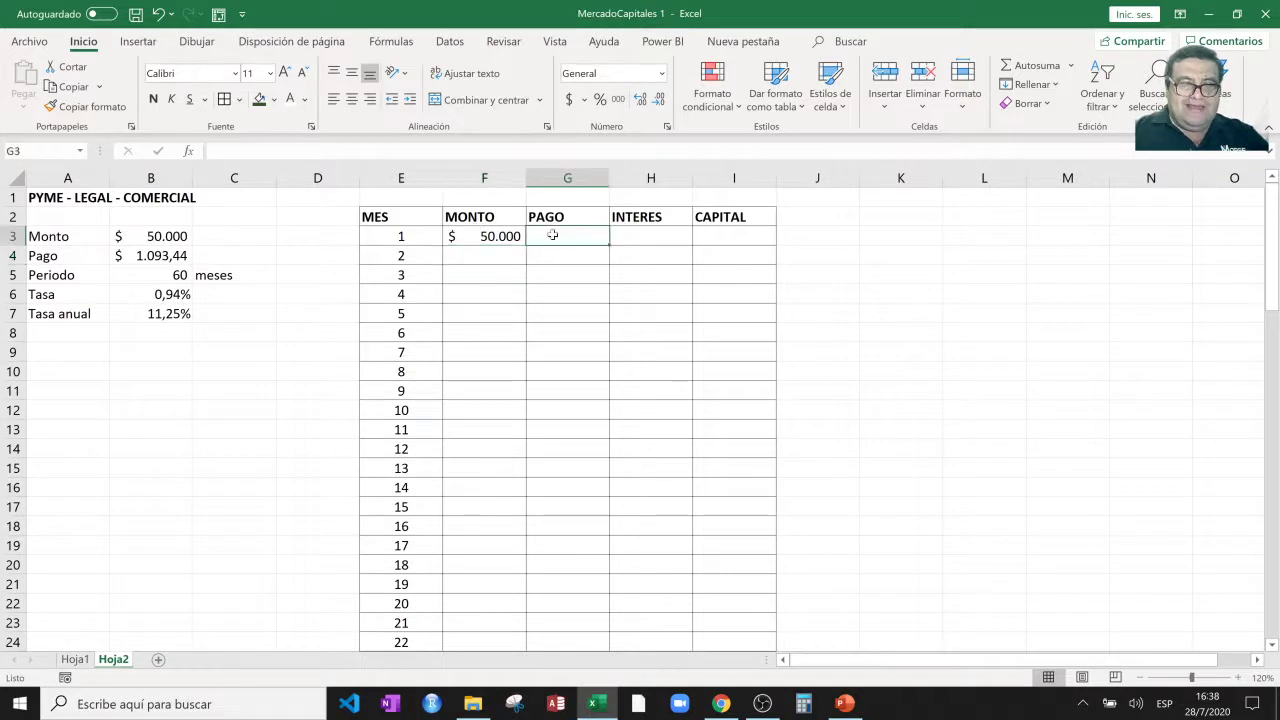
pyautogui.write('=')
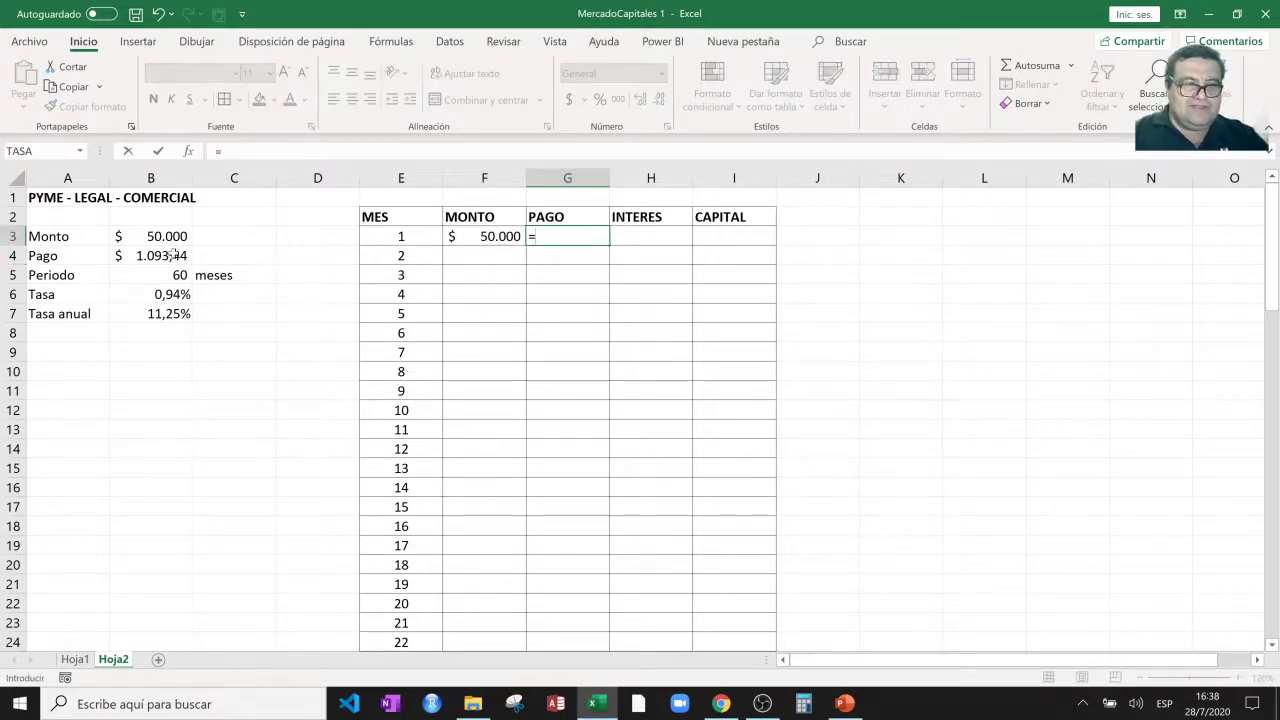
pyautogui.click(173, 255)
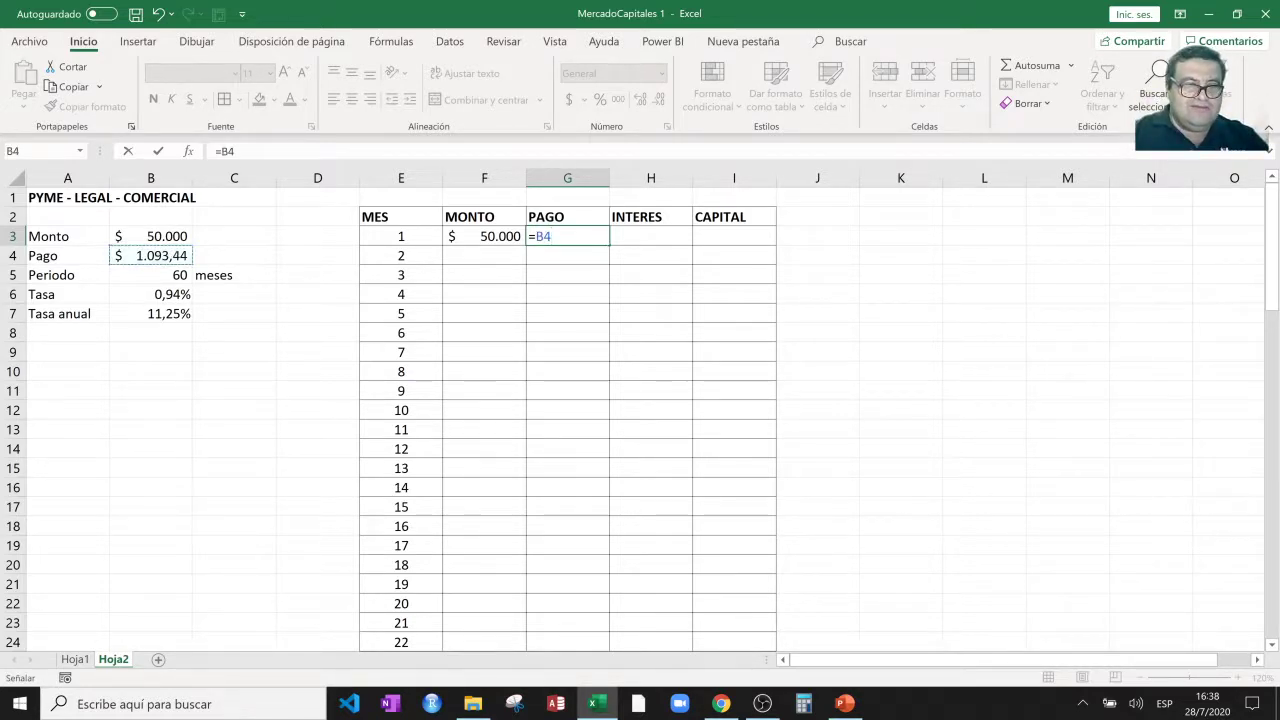
pyautogui.click(219, 151)
pyautogui.write('$')
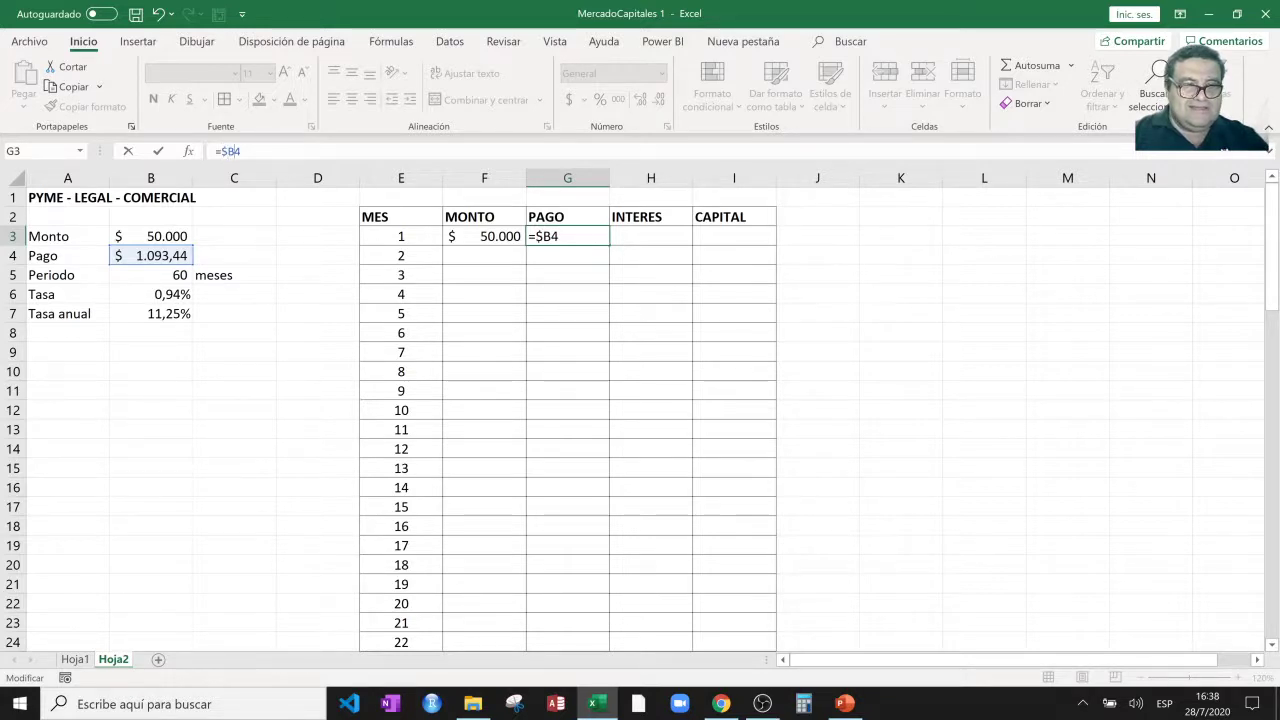
pyautogui.write('$')
pyautogui.press('Return')
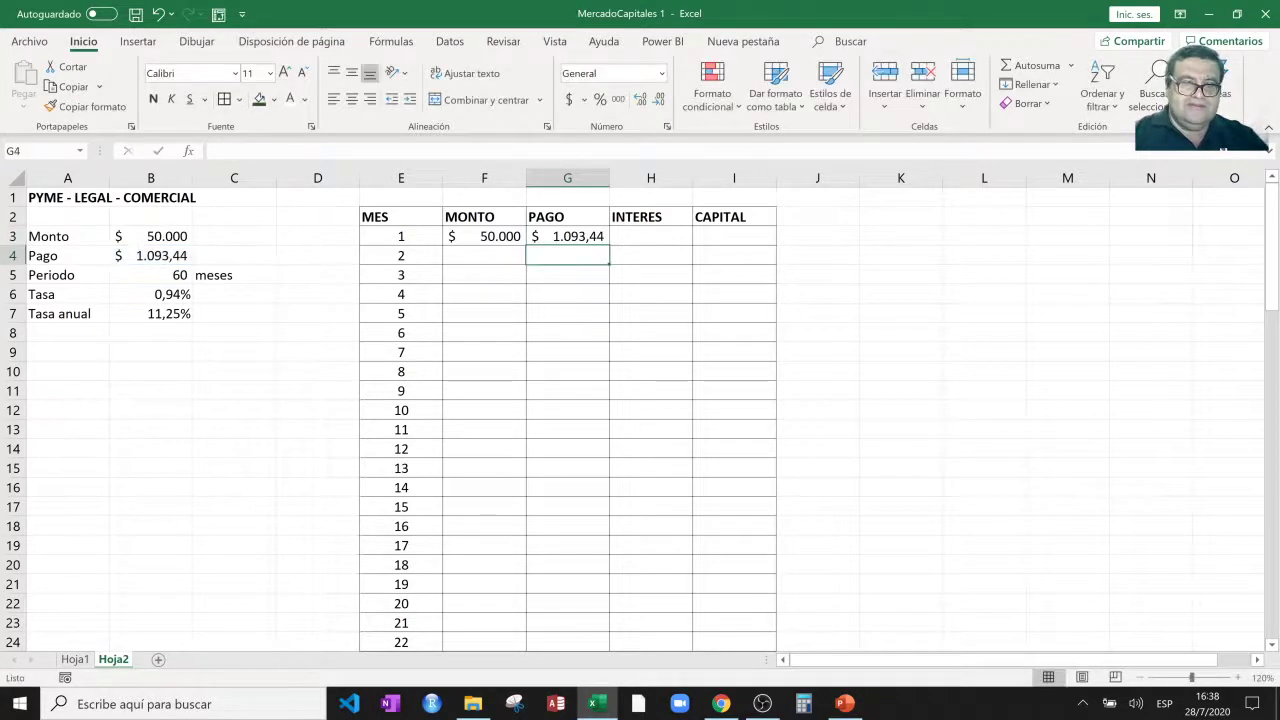
# Enter =$B$6*F3 in H3 so month 1's INTERES shows $ 468,87.
pyautogui.click(635, 232)
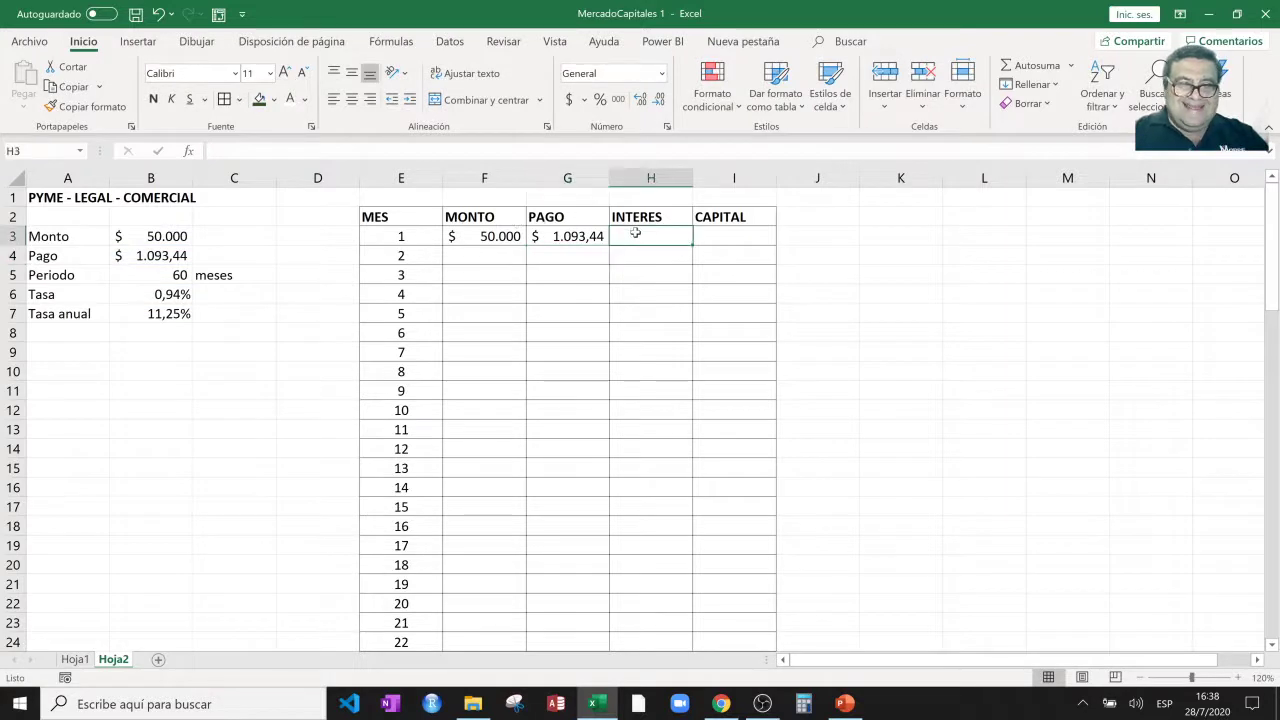
pyautogui.write('=')
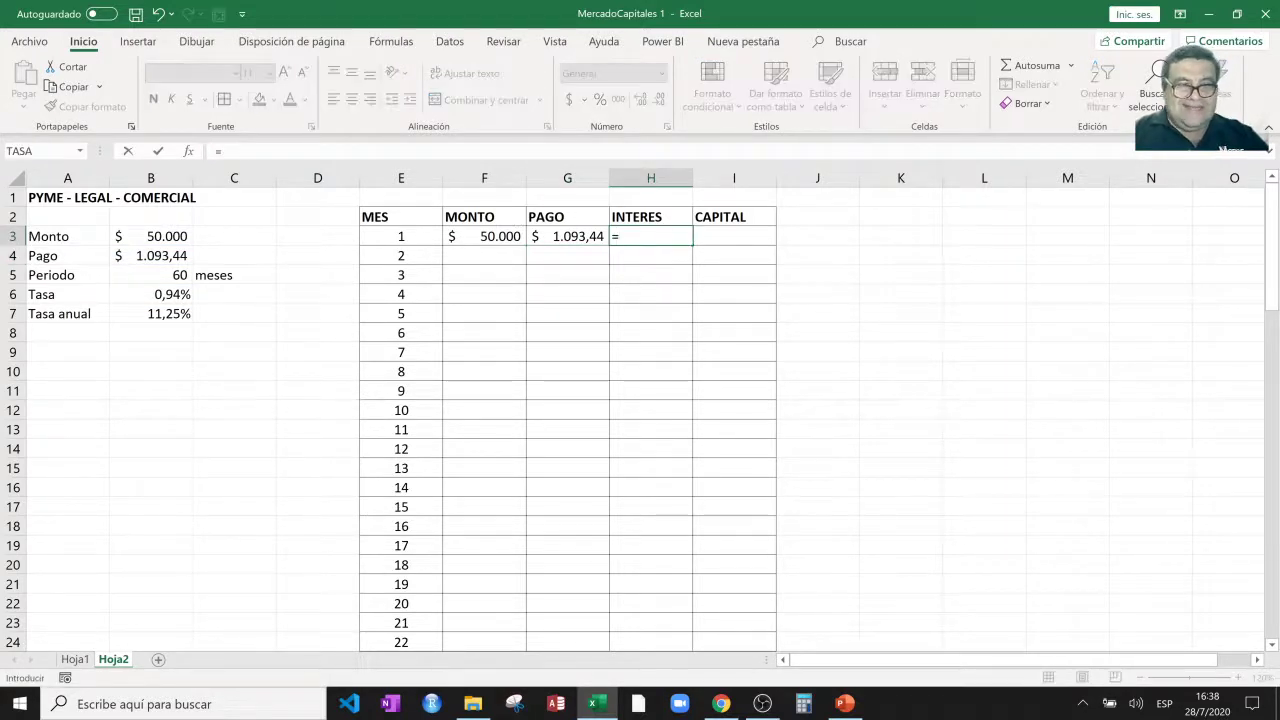
pyautogui.click(173, 294)
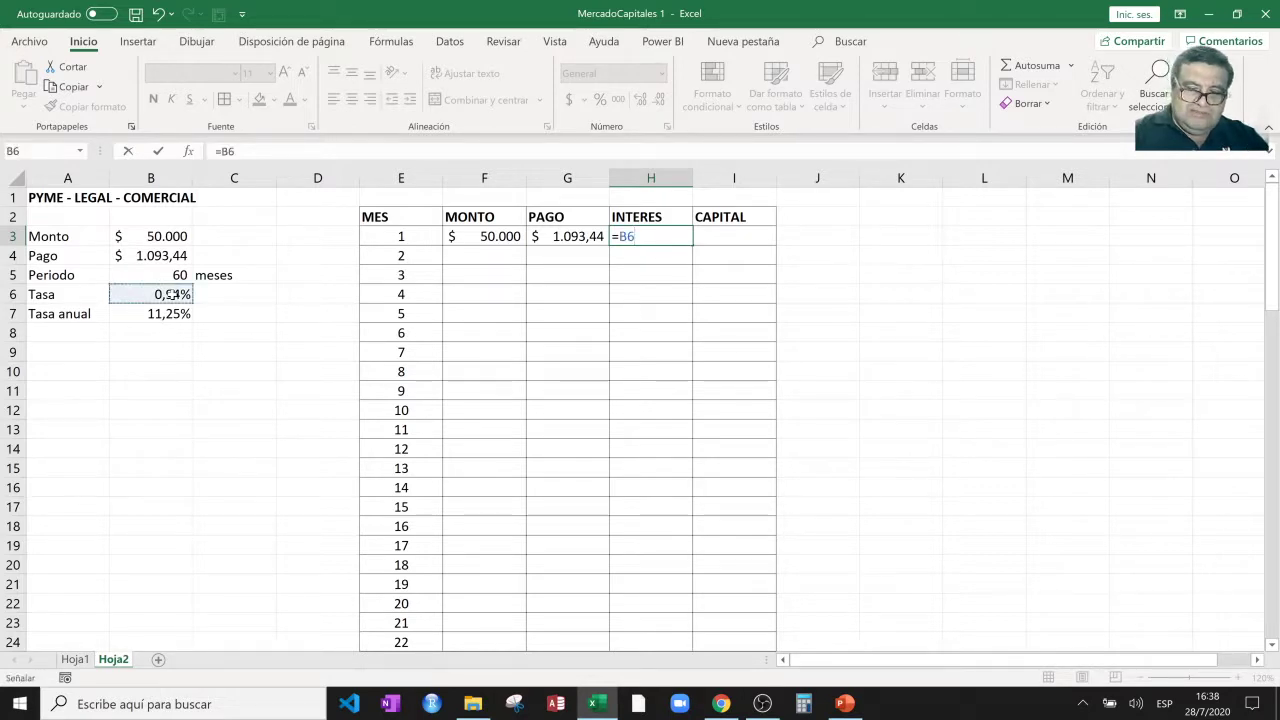
pyautogui.write('*')
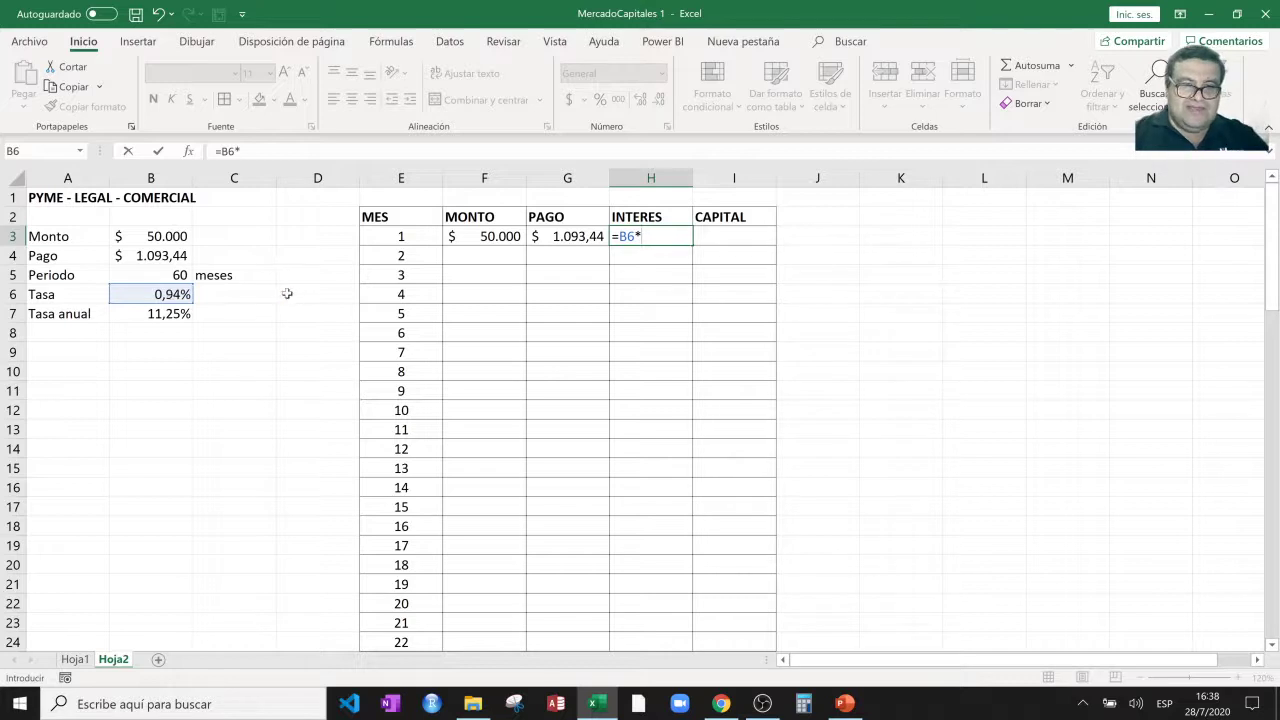
pyautogui.click(466, 235)
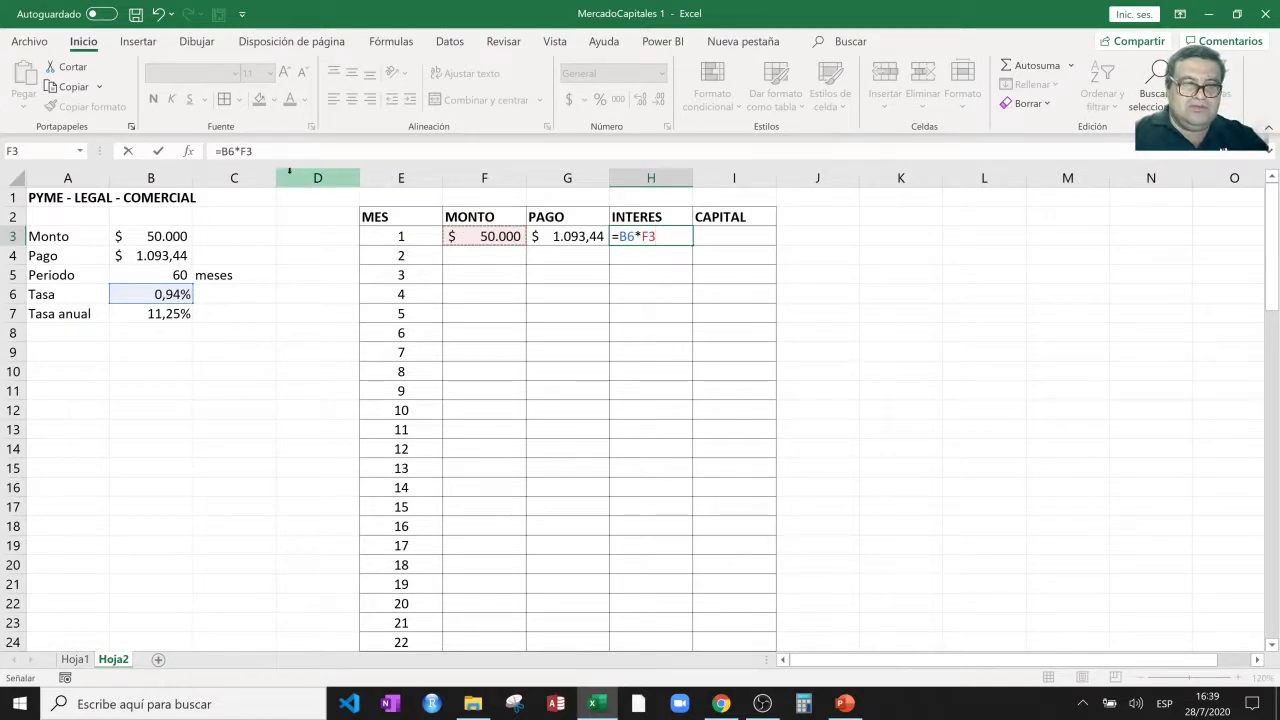
pyautogui.click(615, 236)
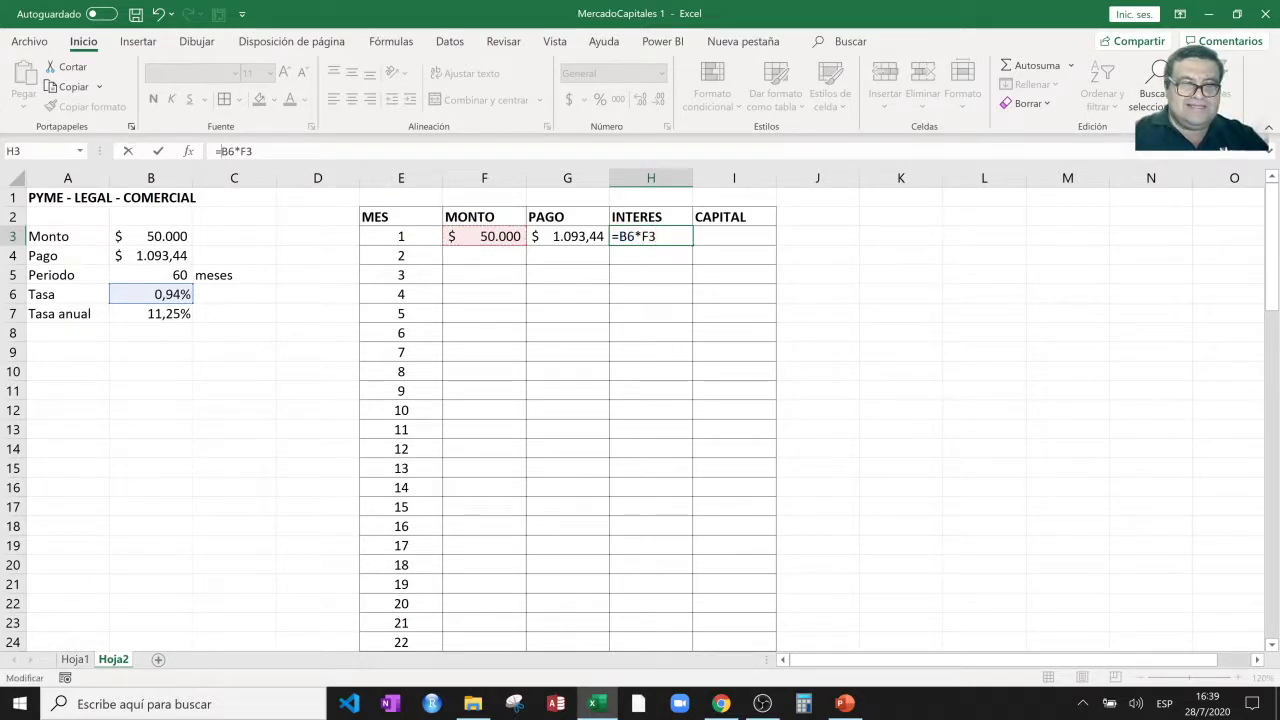
pyautogui.write('$')
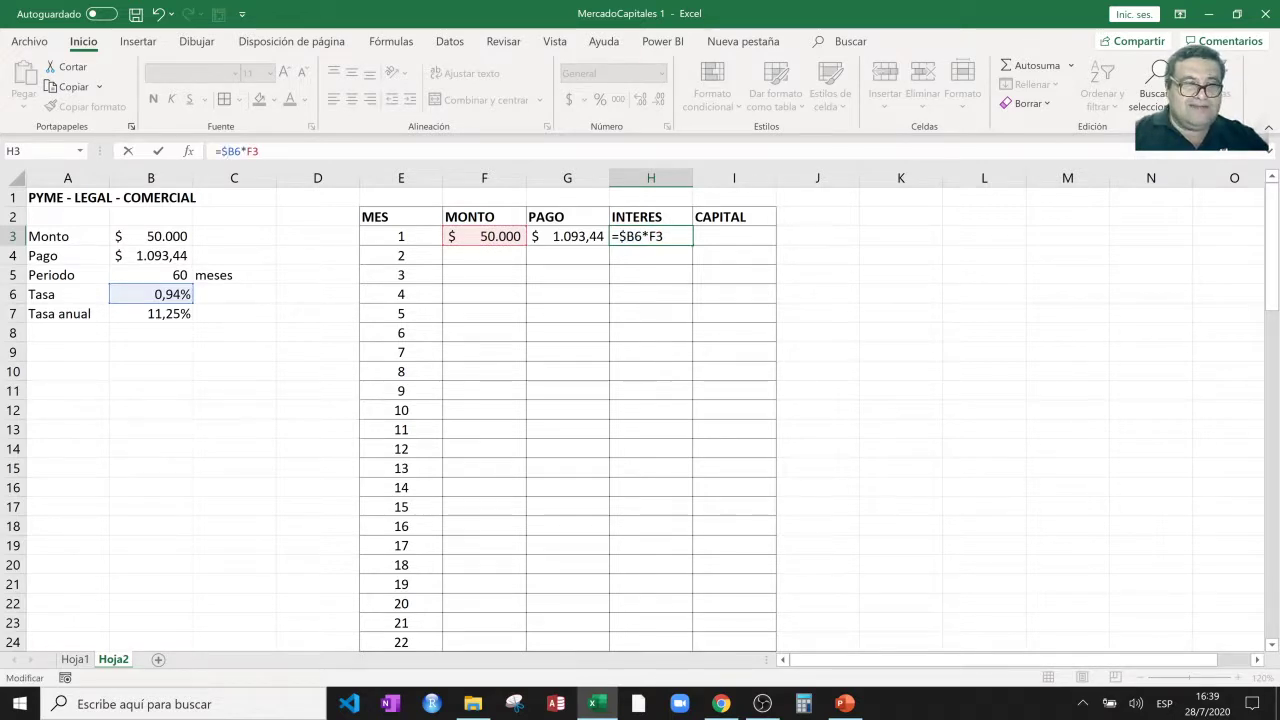
pyautogui.press('Right')
pyautogui.write('$')
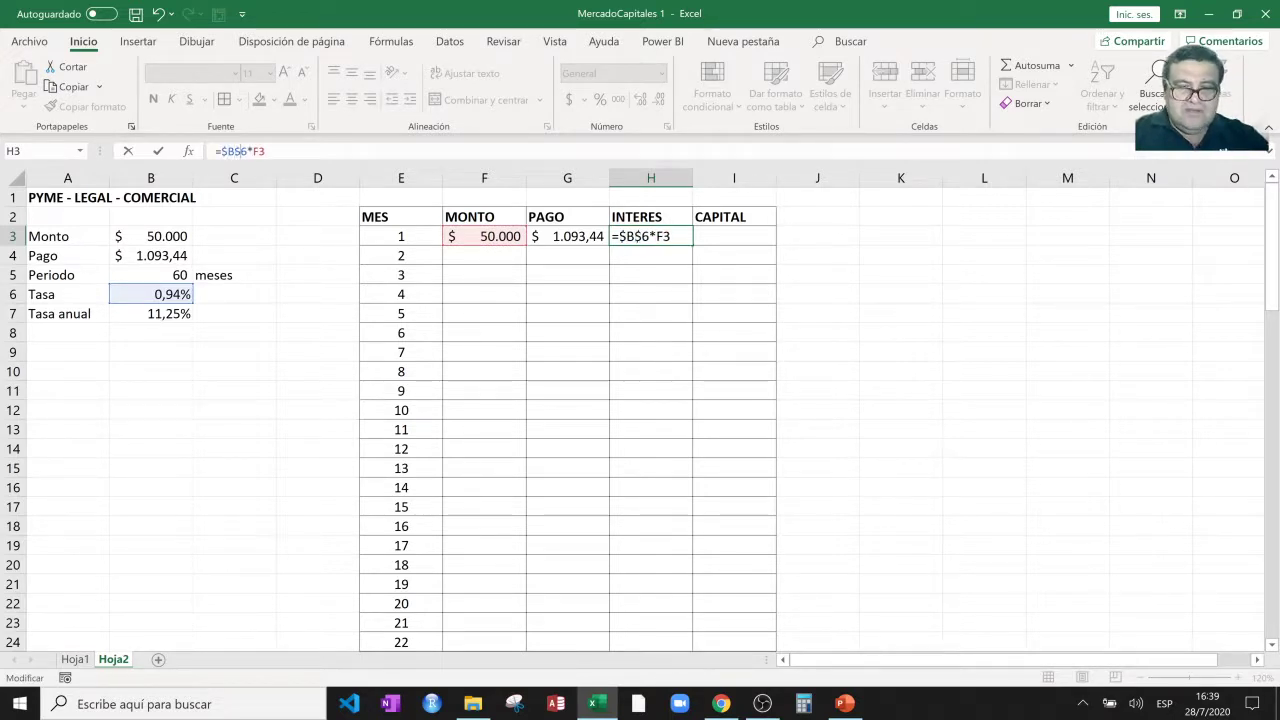
pyautogui.press('Return')
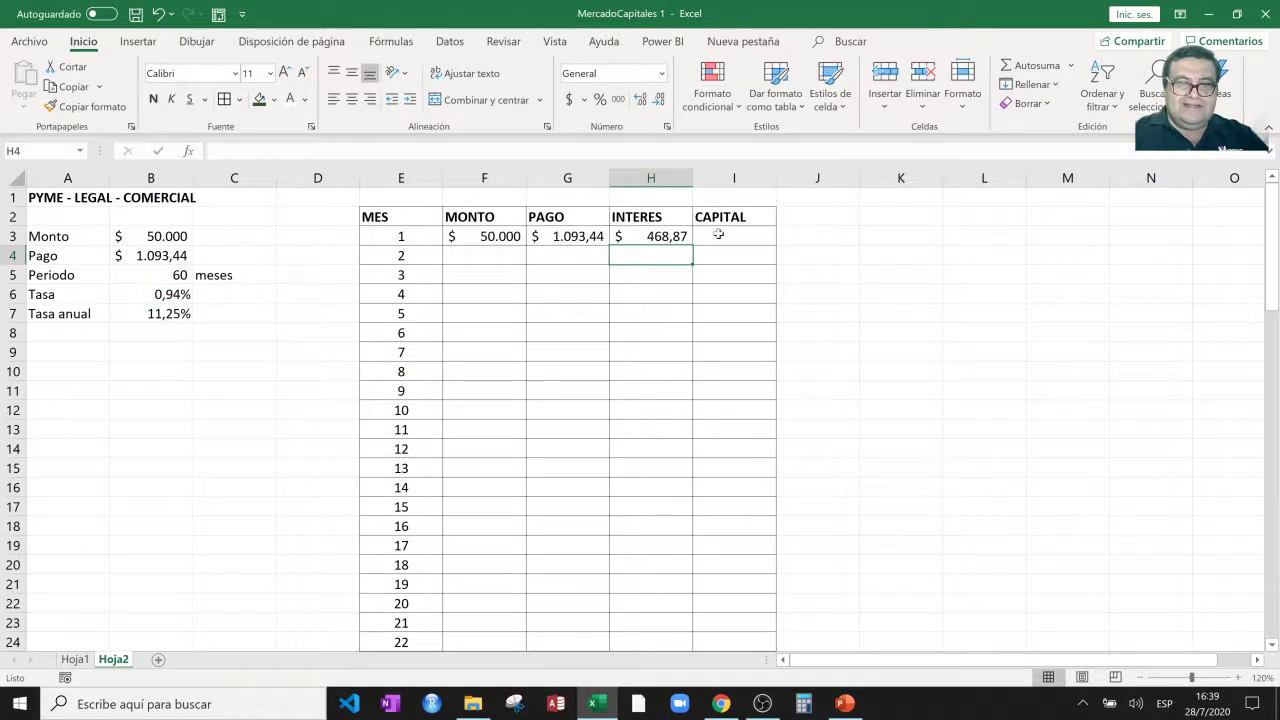
pyautogui.click(719, 233)
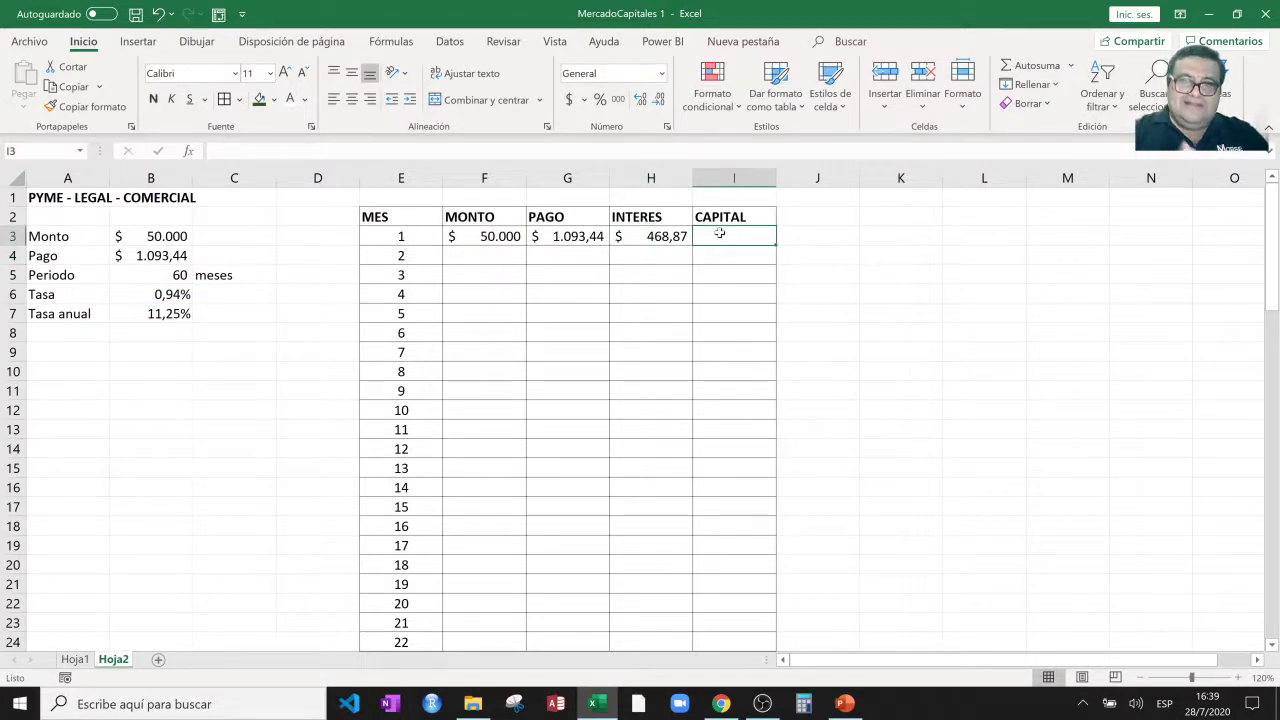
# Enter =G3-H3 in I3 for a month-1 CAPITAL of $ 624,57.
pyautogui.write('=')
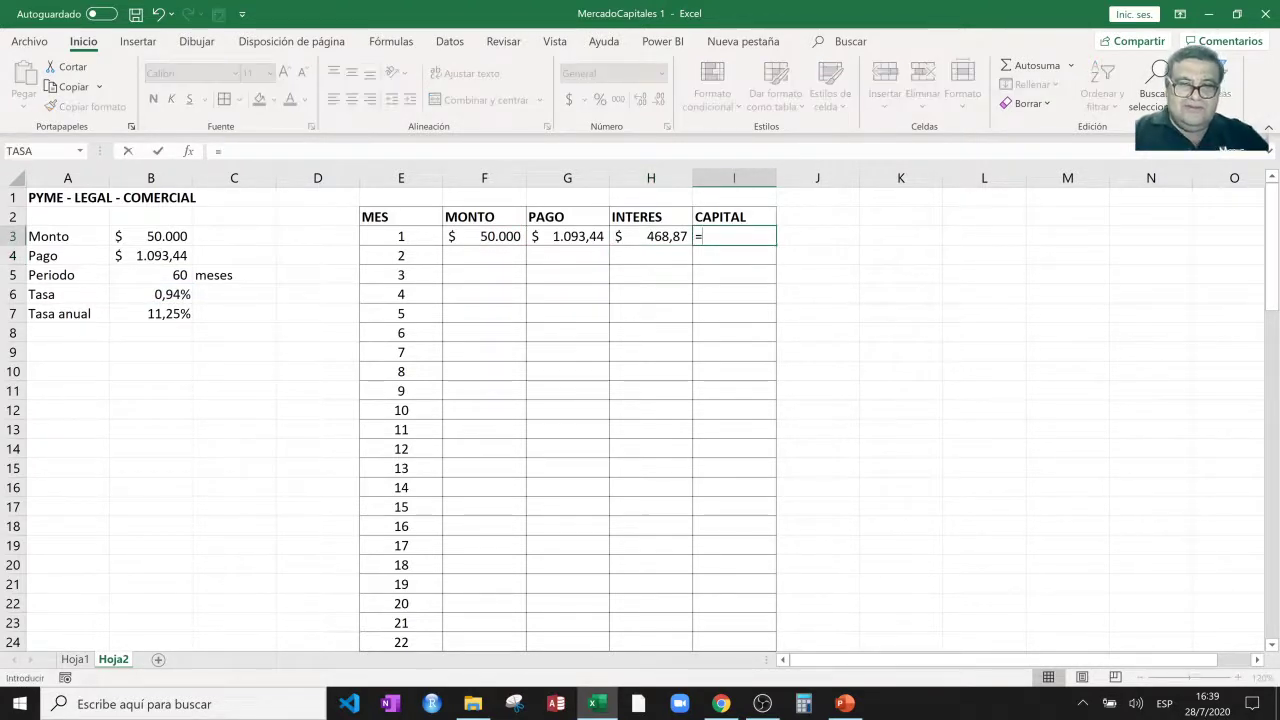
pyautogui.click(583, 236)
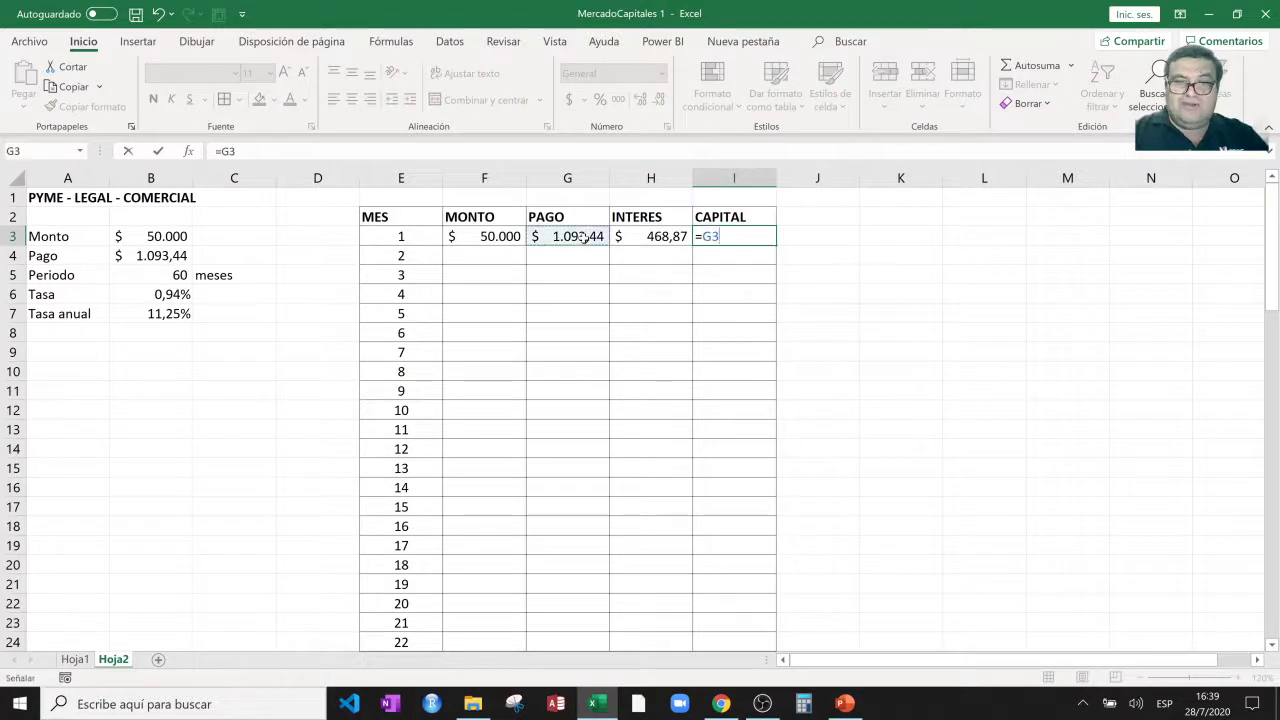
pyautogui.write('-')
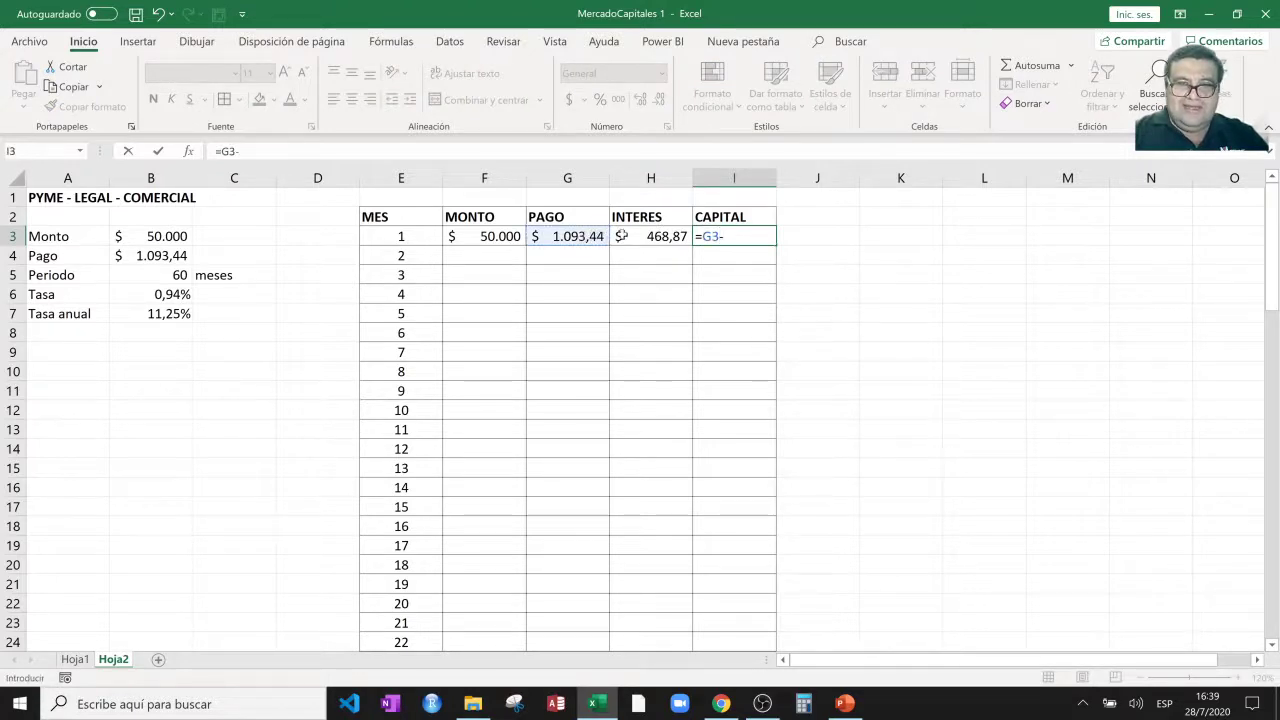
pyautogui.click(648, 236)
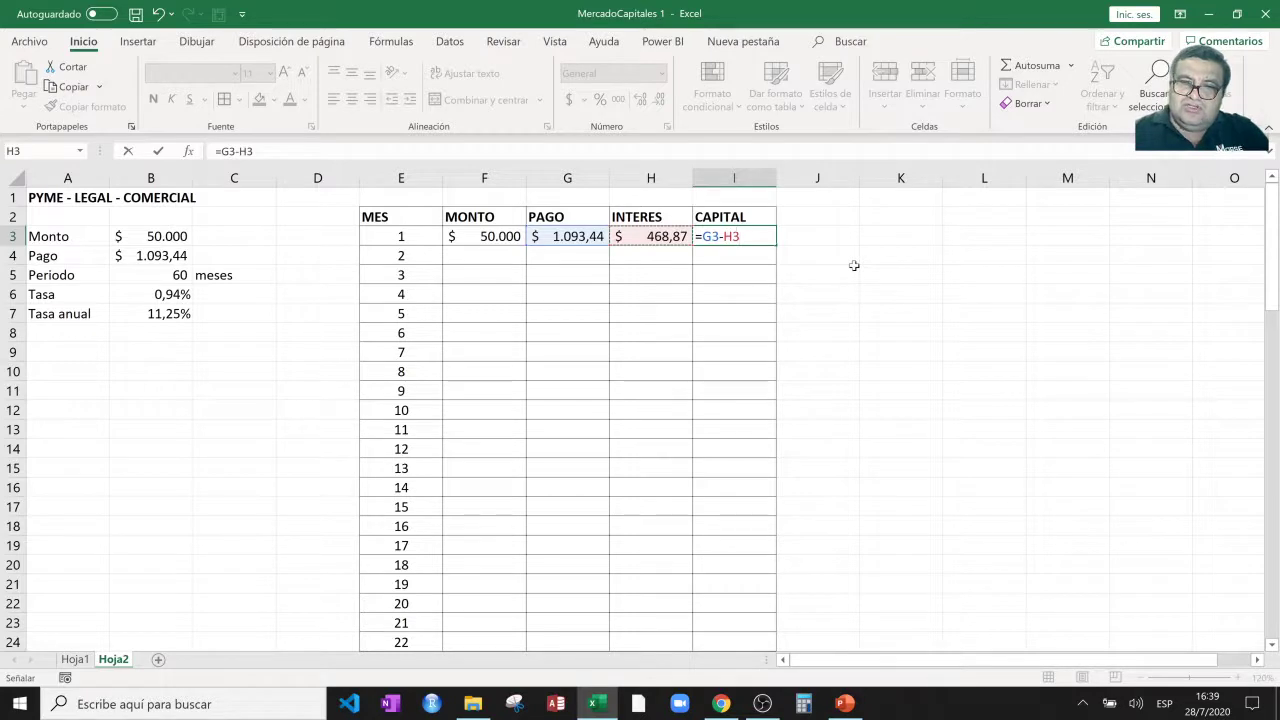
pyautogui.press('Return')
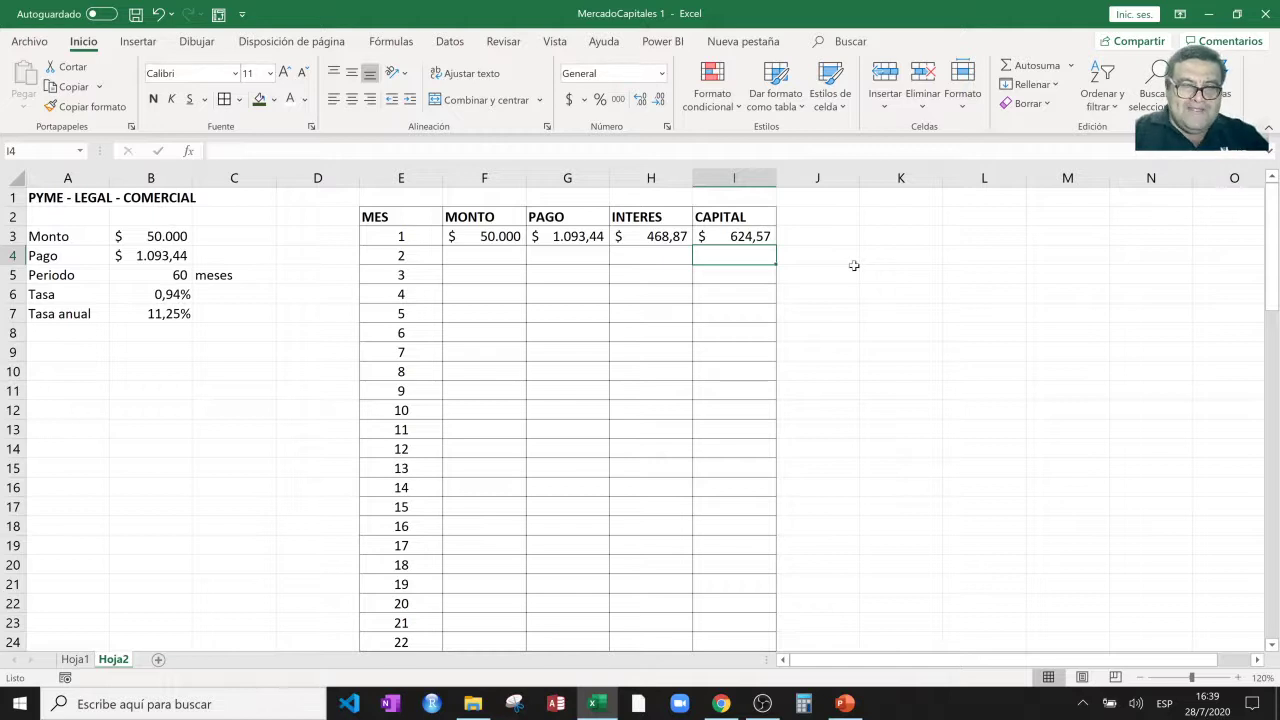
# Start month 2's MONTO formula in F4 from the previous balance in F3.
pyautogui.click(518, 256)
pyautogui.write('=')
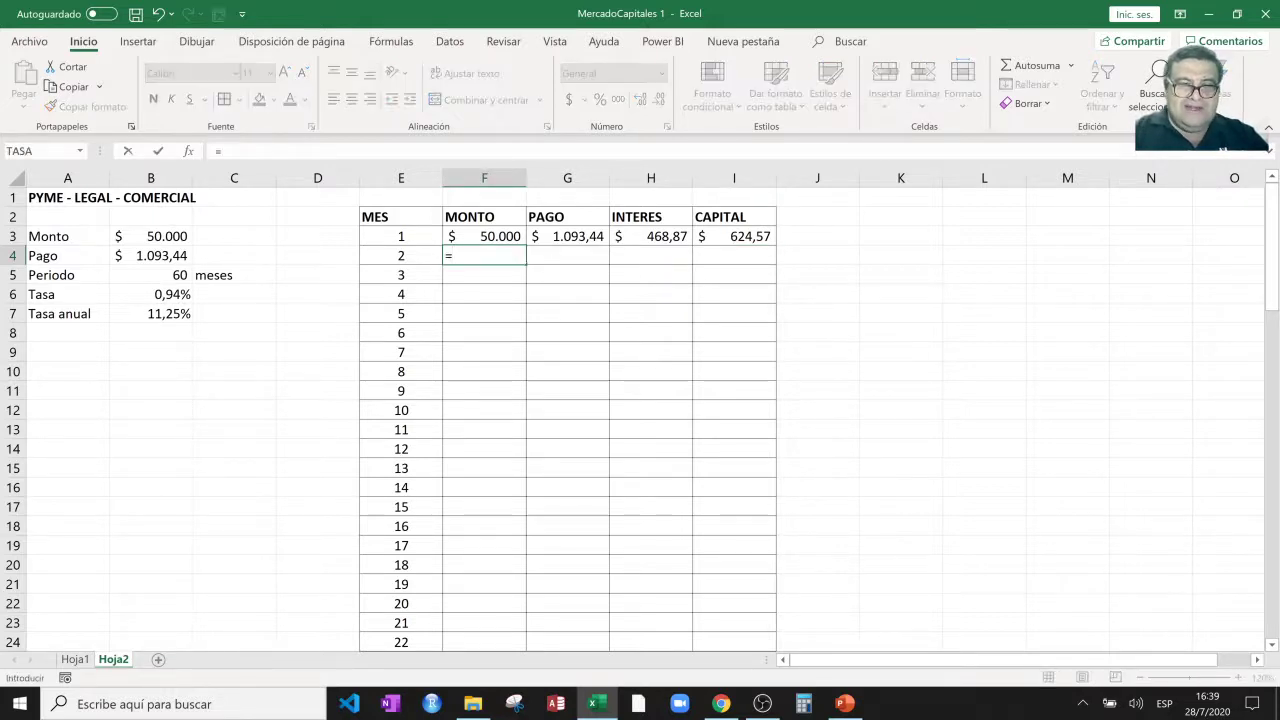
pyautogui.click(513, 236)
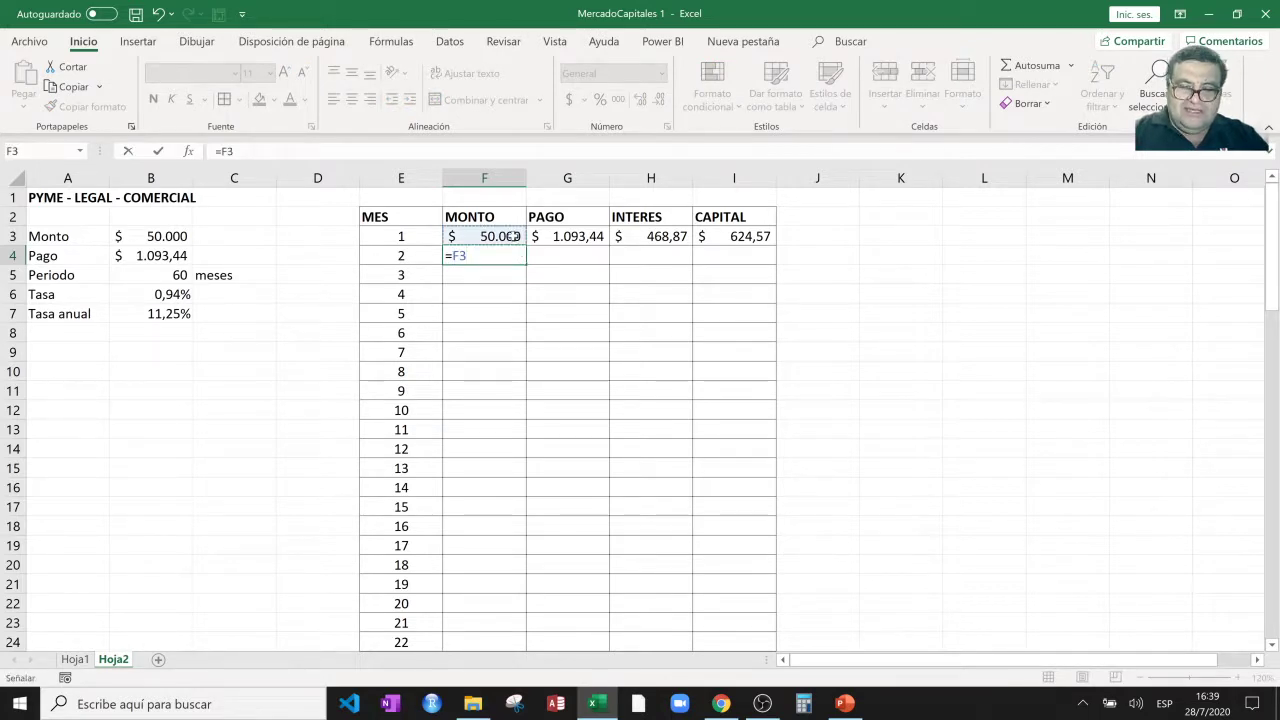
# Complete F4 as =F3-I3 and show the month-2 balance 49.375 with no decimals.
pyautogui.write('-')
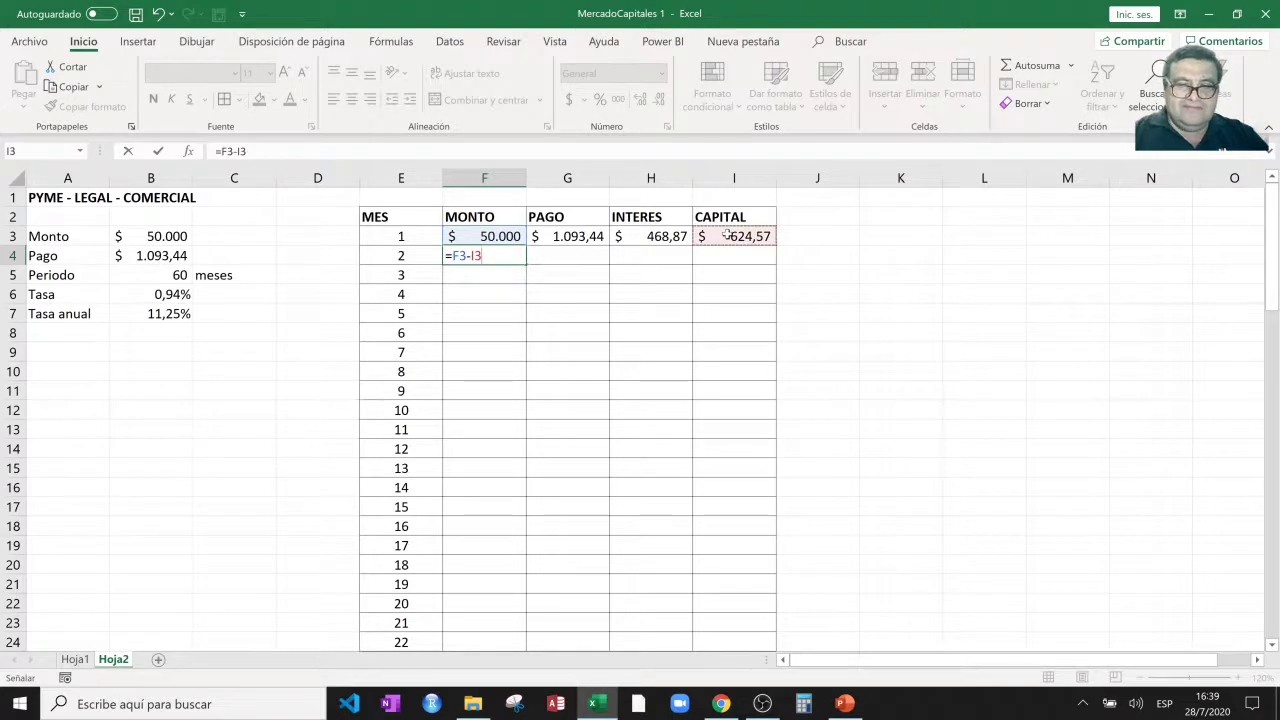
pyautogui.press('Return')
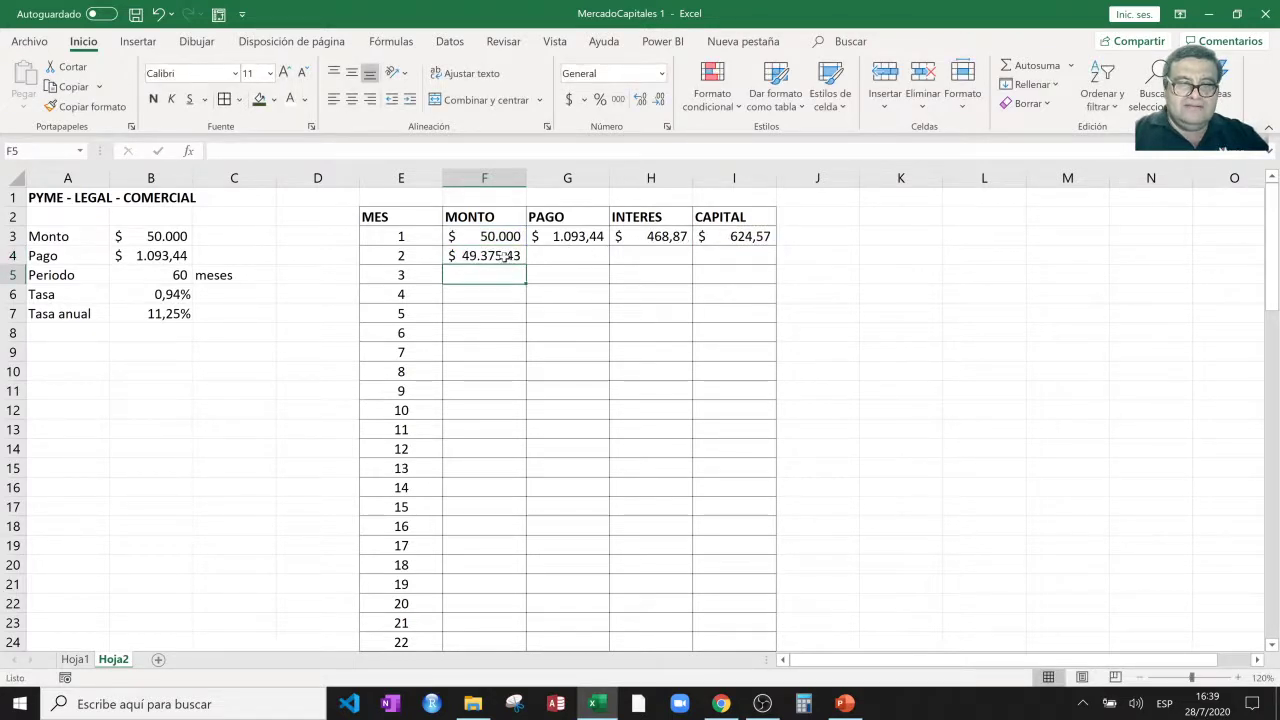
pyautogui.click(505, 255)
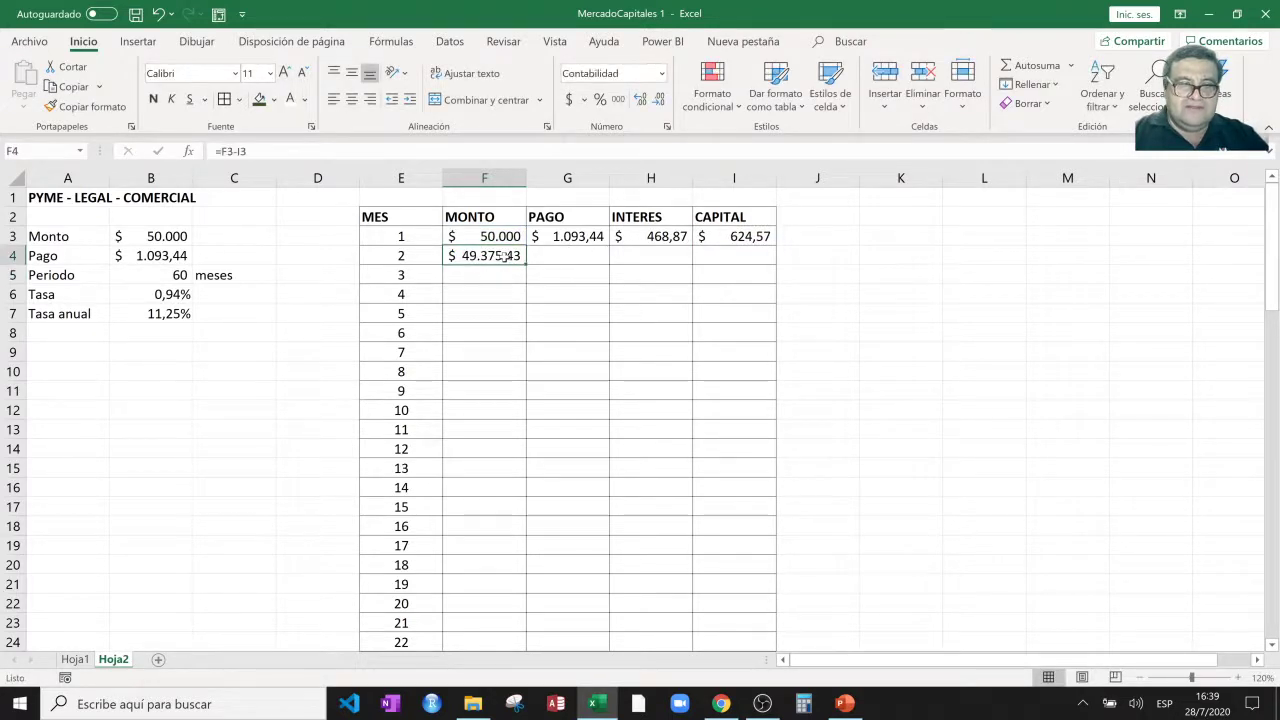
pyautogui.click(659, 100)
pyautogui.click(659, 100)
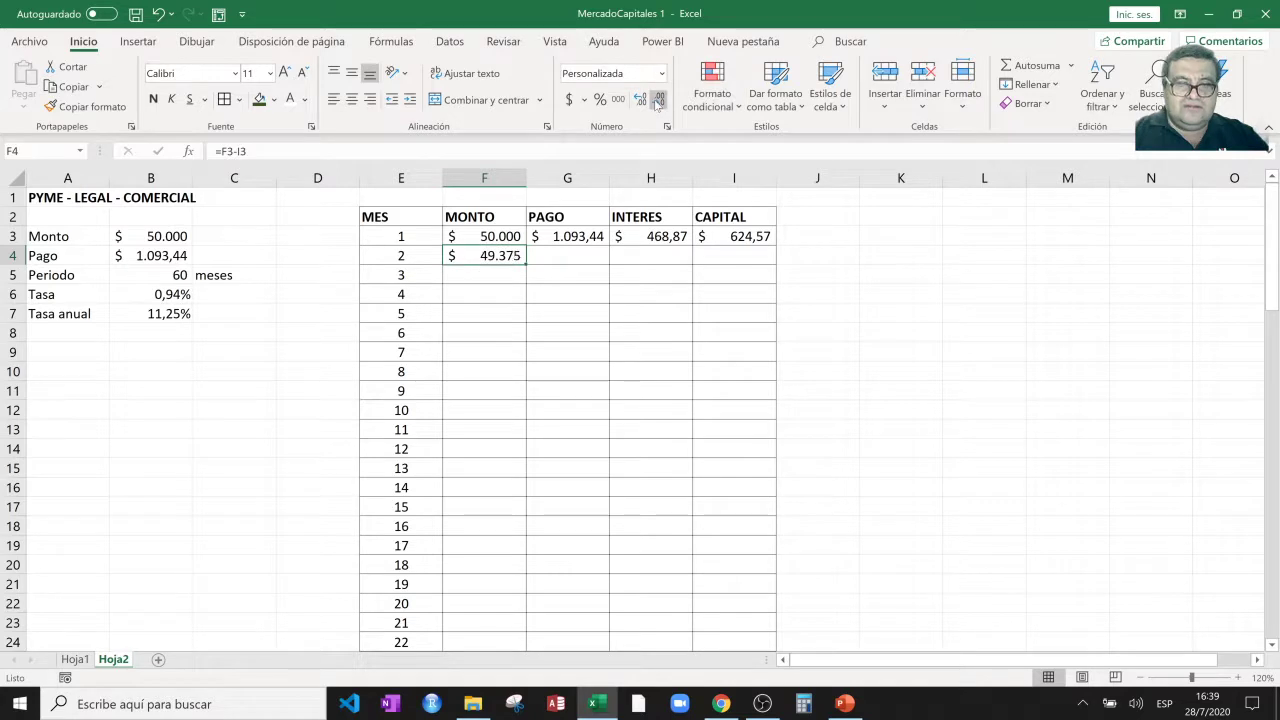
# Carry the month-1 PAGO, INTERES and CAPITAL formulas in G3:I3 down to month 2.
pyautogui.click(574, 262)
pyautogui.click(582, 237)
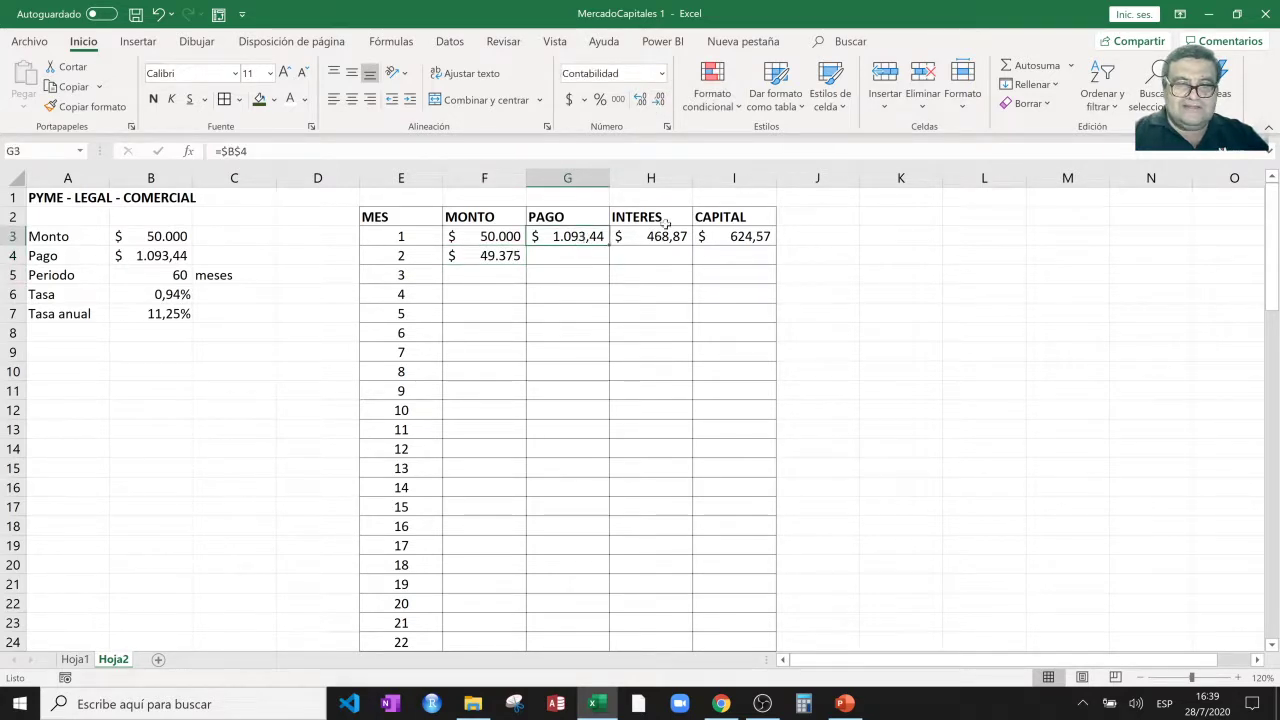
pyautogui.moveTo(575, 237)
pyautogui.mouseDown()
pyautogui.moveTo(727, 237)
pyautogui.moveTo(772, 262)
pyautogui.mouseUp()
# Fill the month-2 formulas F4:I4 down to row 62, covering all 60 months.
pyautogui.click(651, 280)
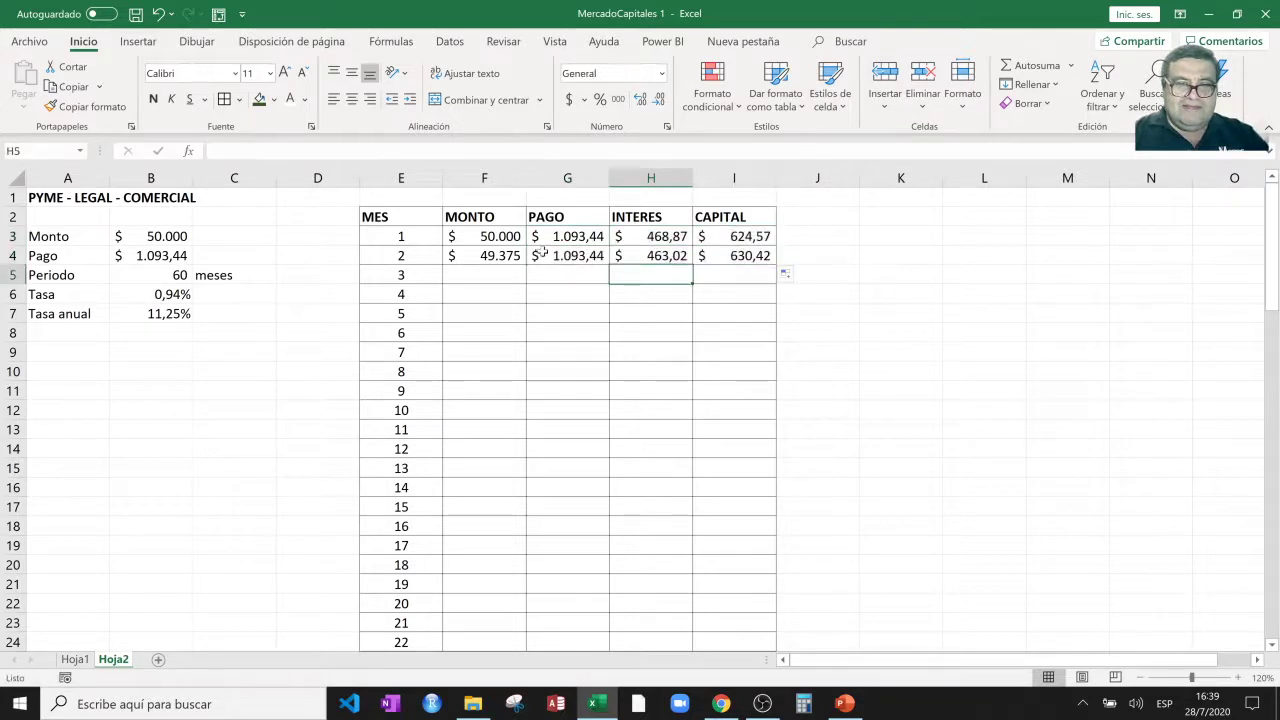
pyautogui.moveTo(499, 256)
pyautogui.mouseDown()
pyautogui.moveTo(773, 262)
pyautogui.moveTo(740, 688)
pyautogui.mouseUp()
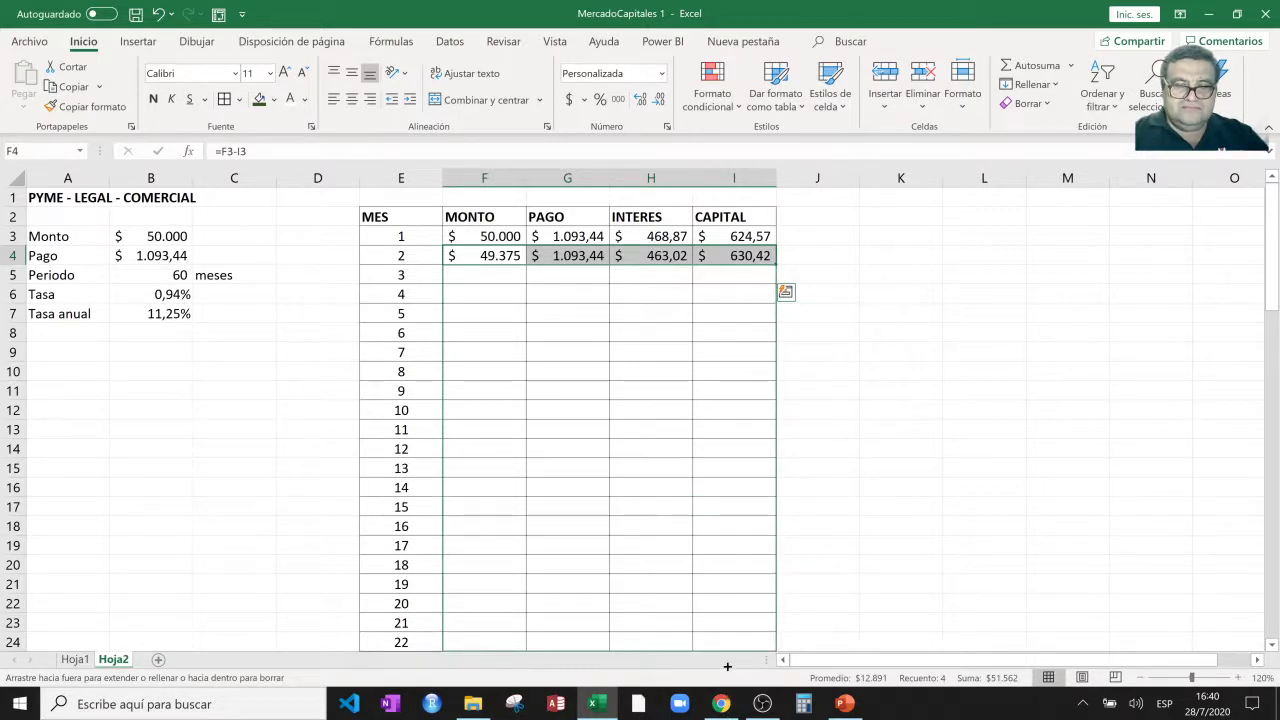
pyautogui.moveTo(736, 601)
pyautogui.mouseDown()
pyautogui.moveTo(680, 172)
pyautogui.moveTo(670, 257)
pyautogui.mouseUp()
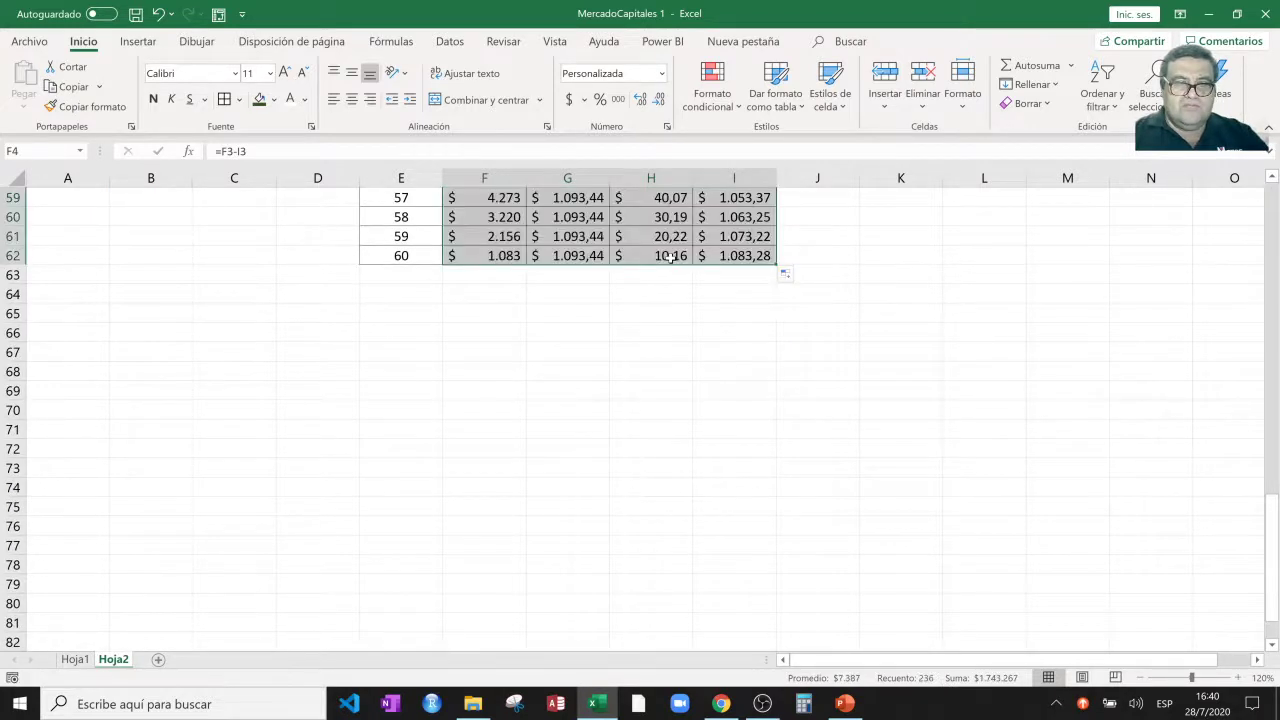
pyautogui.click(670, 257)
pyautogui.click(948, 311)
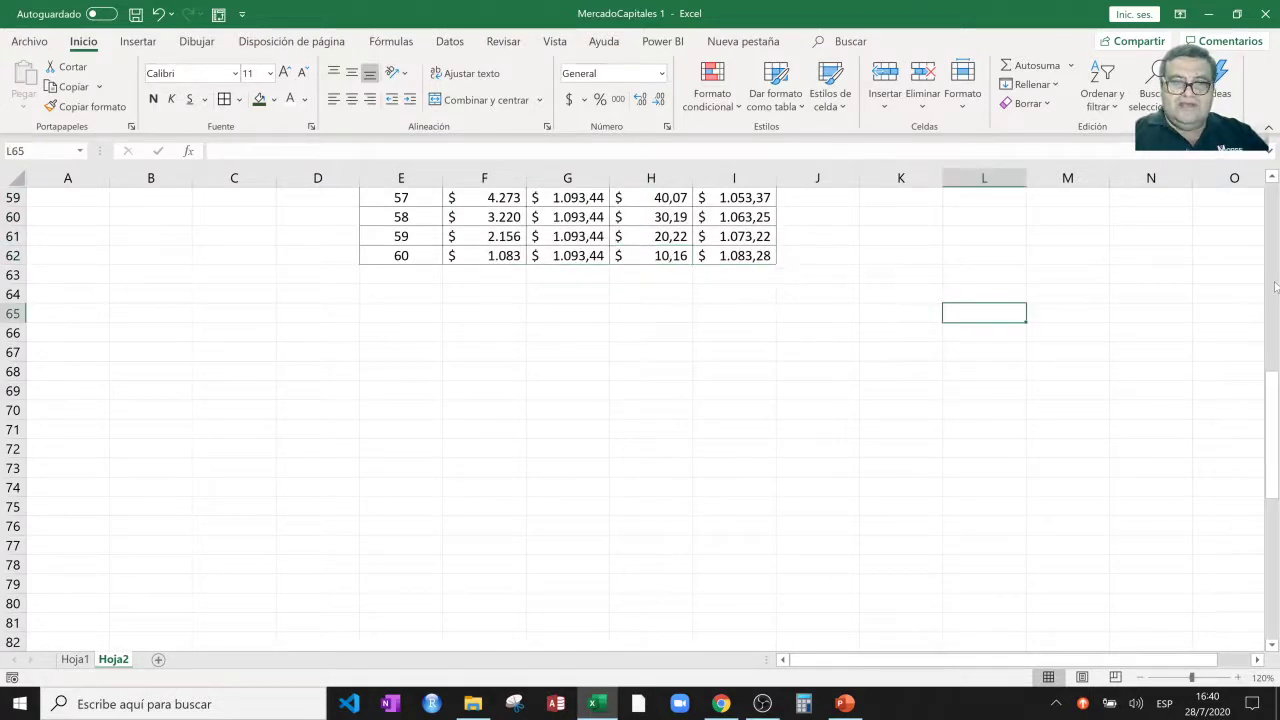
pyautogui.moveTo(1275, 288); pyautogui.dragTo(1272, 218)
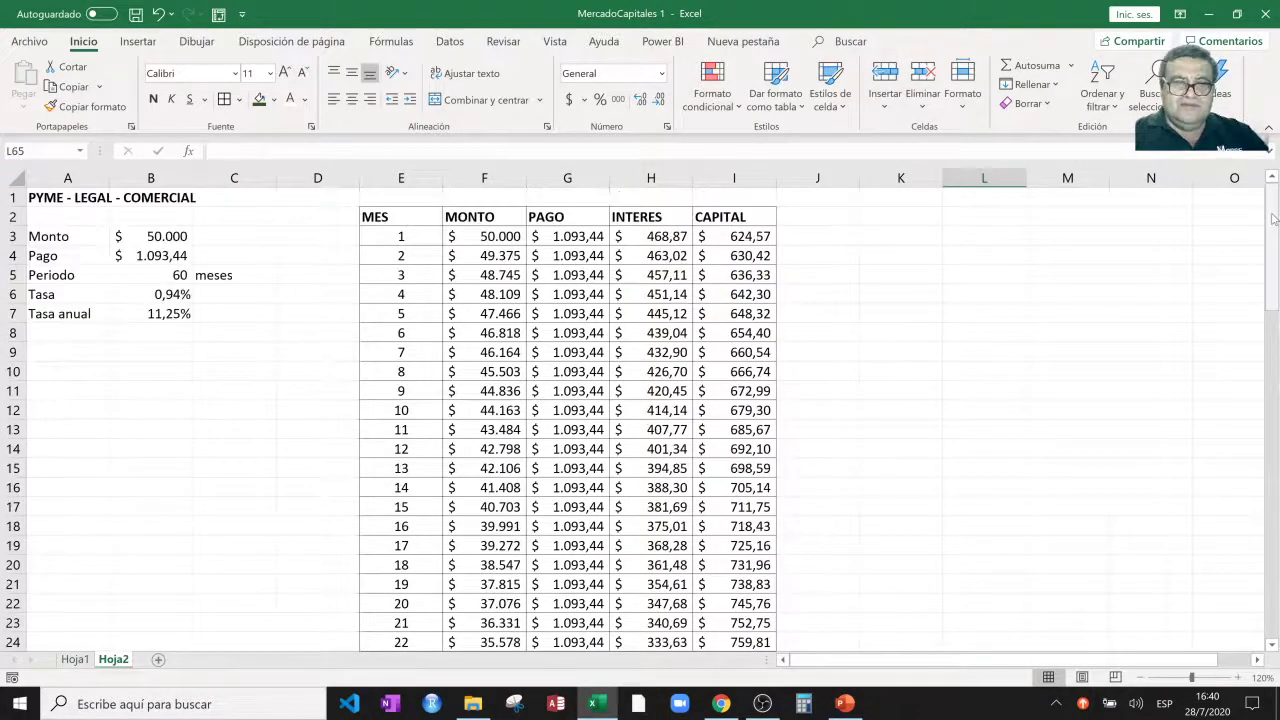
# Review the first months' INTERES and CAPITAL values, then scroll down to month 60 in row 62.
pyautogui.click(581, 236)
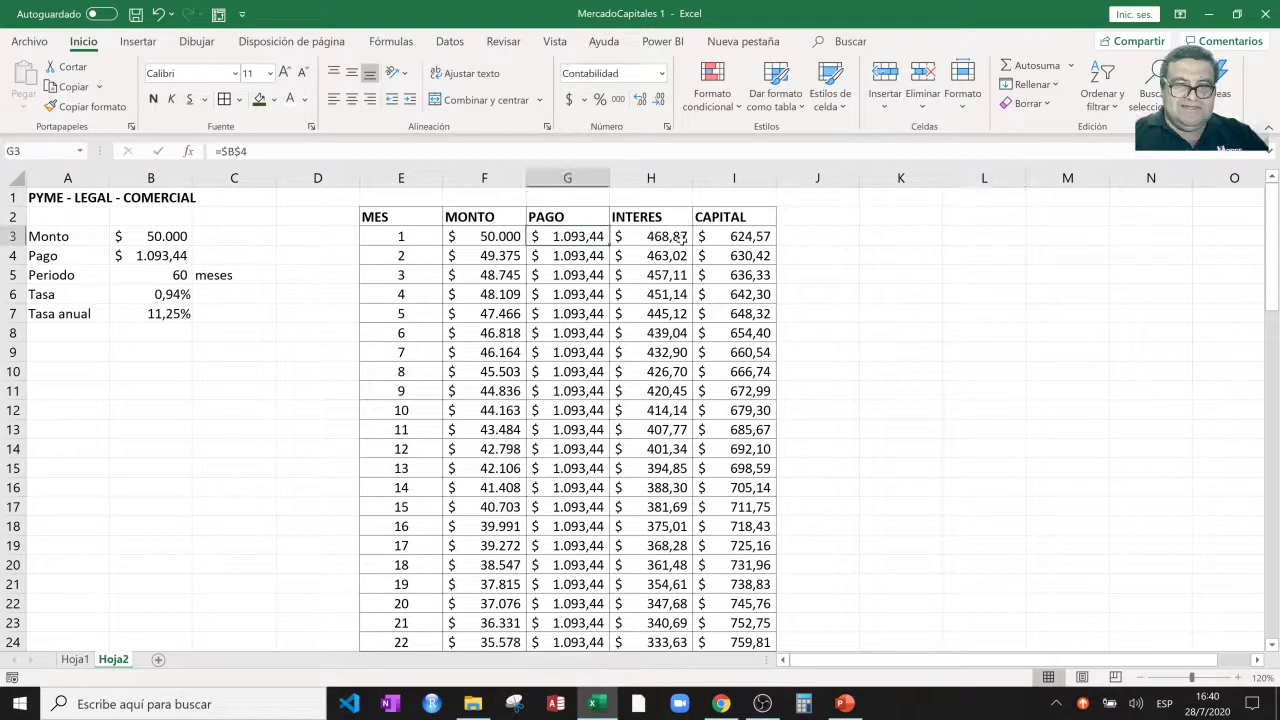
pyautogui.moveTo(680, 236); pyautogui.dragTo(666, 346)
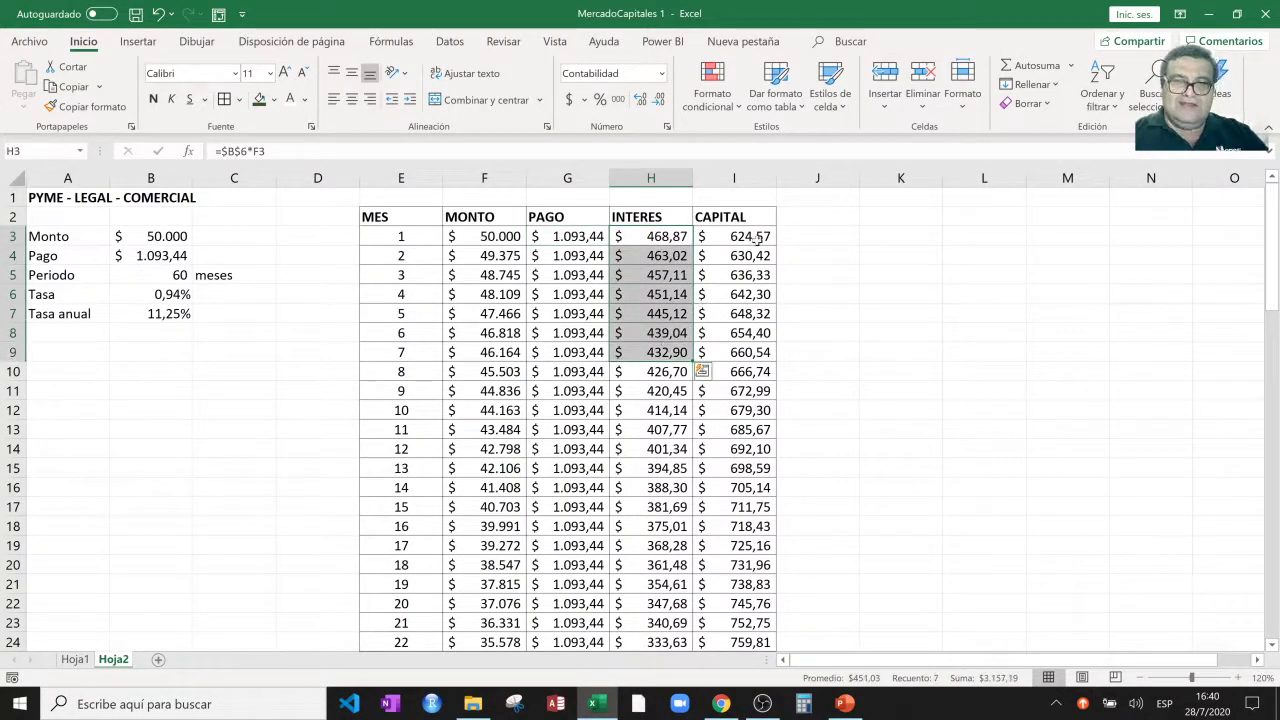
pyautogui.moveTo(757, 236); pyautogui.dragTo(750, 352)
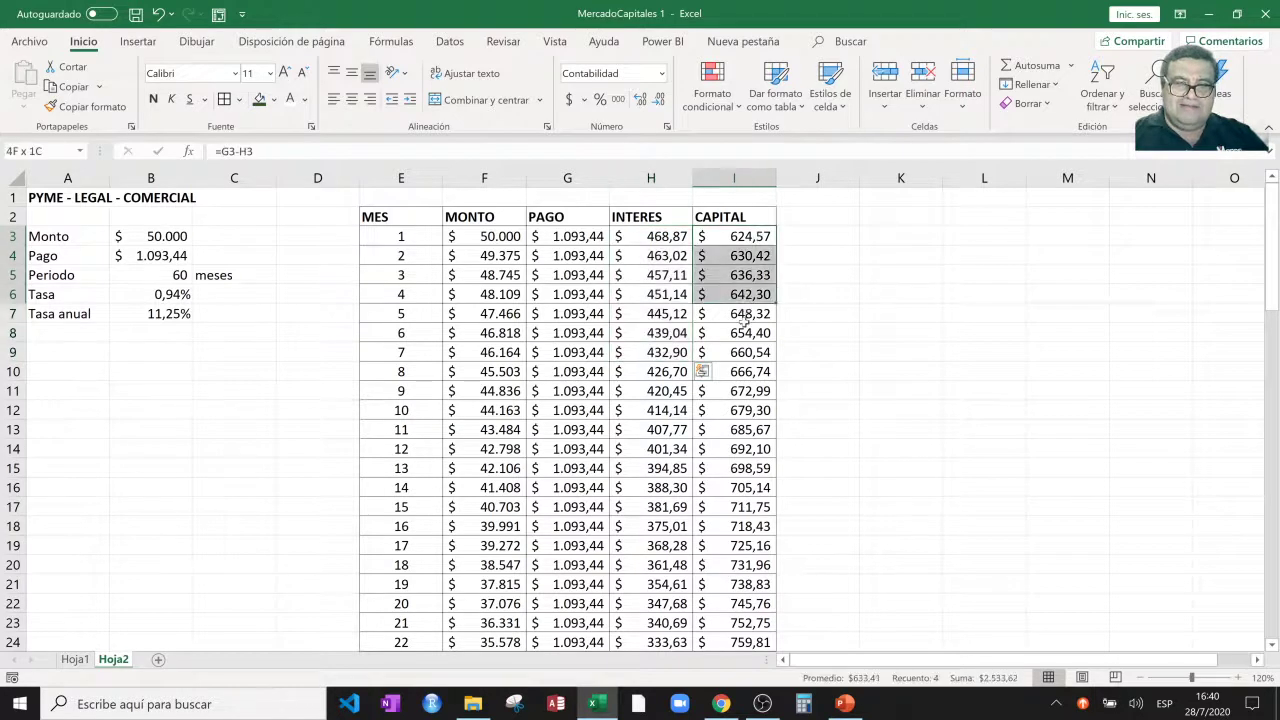
pyautogui.click(861, 362)
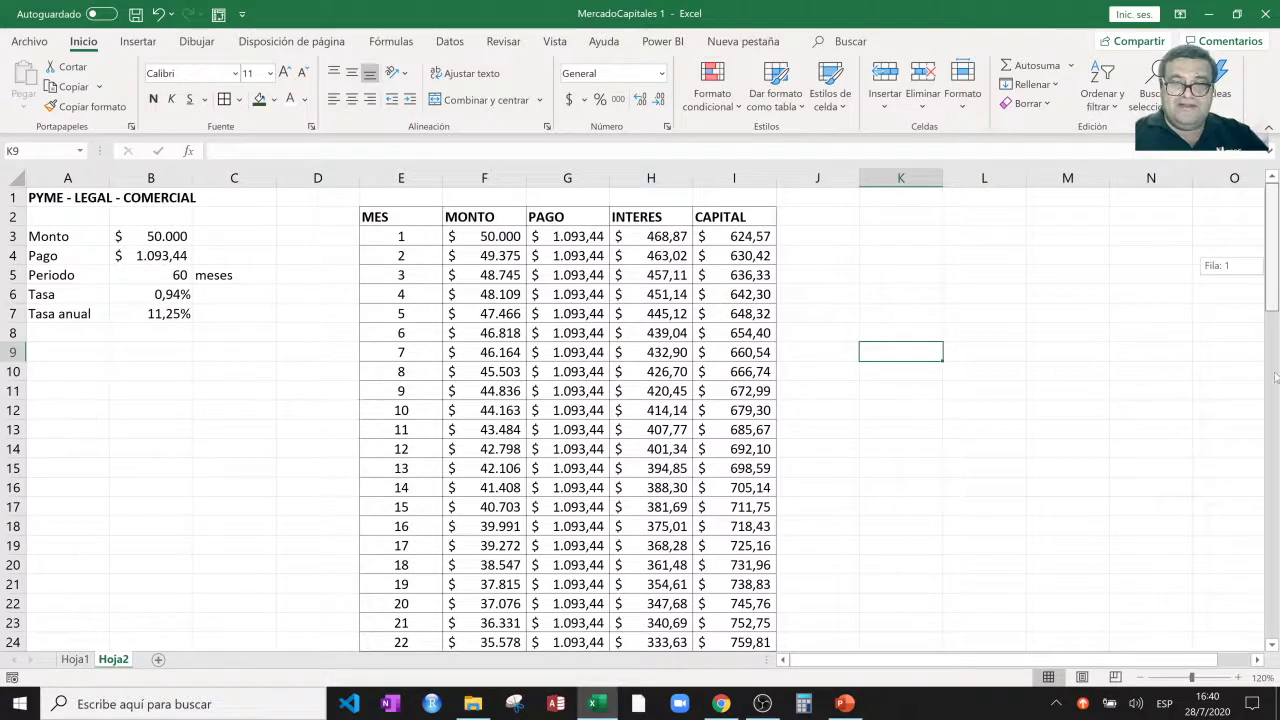
pyautogui.click(1275, 405)
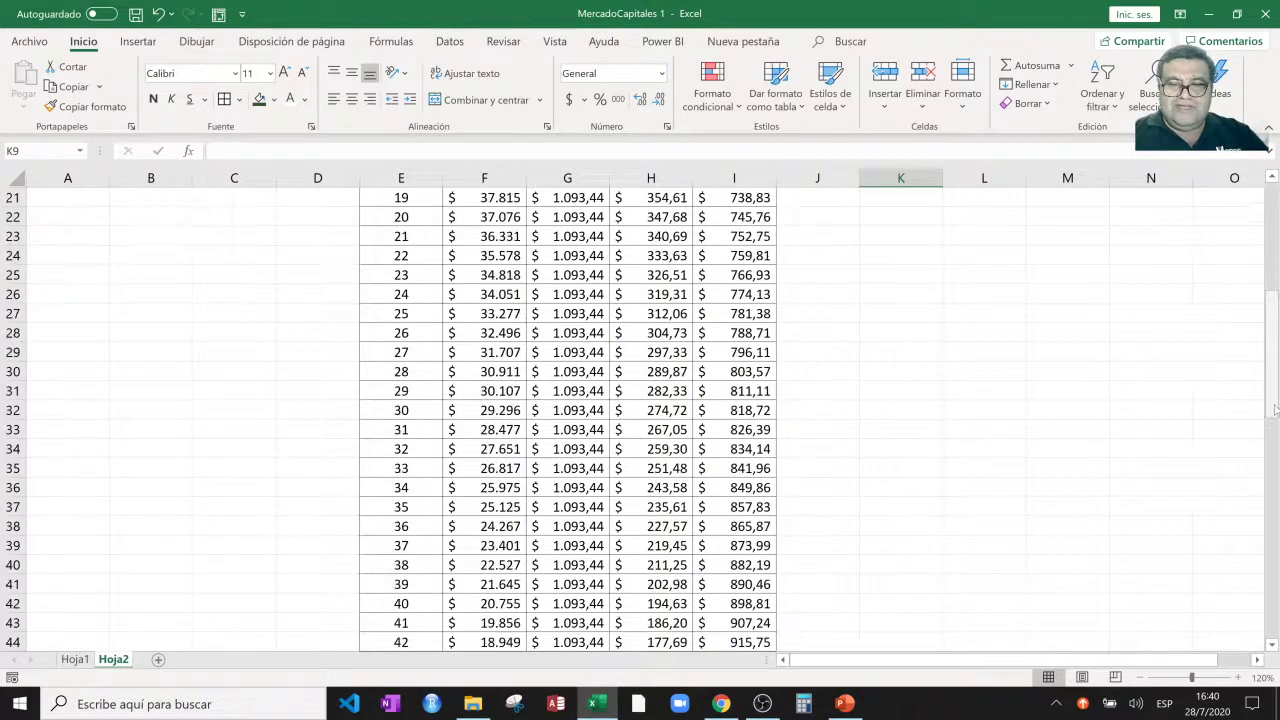
pyautogui.click(1275, 477)
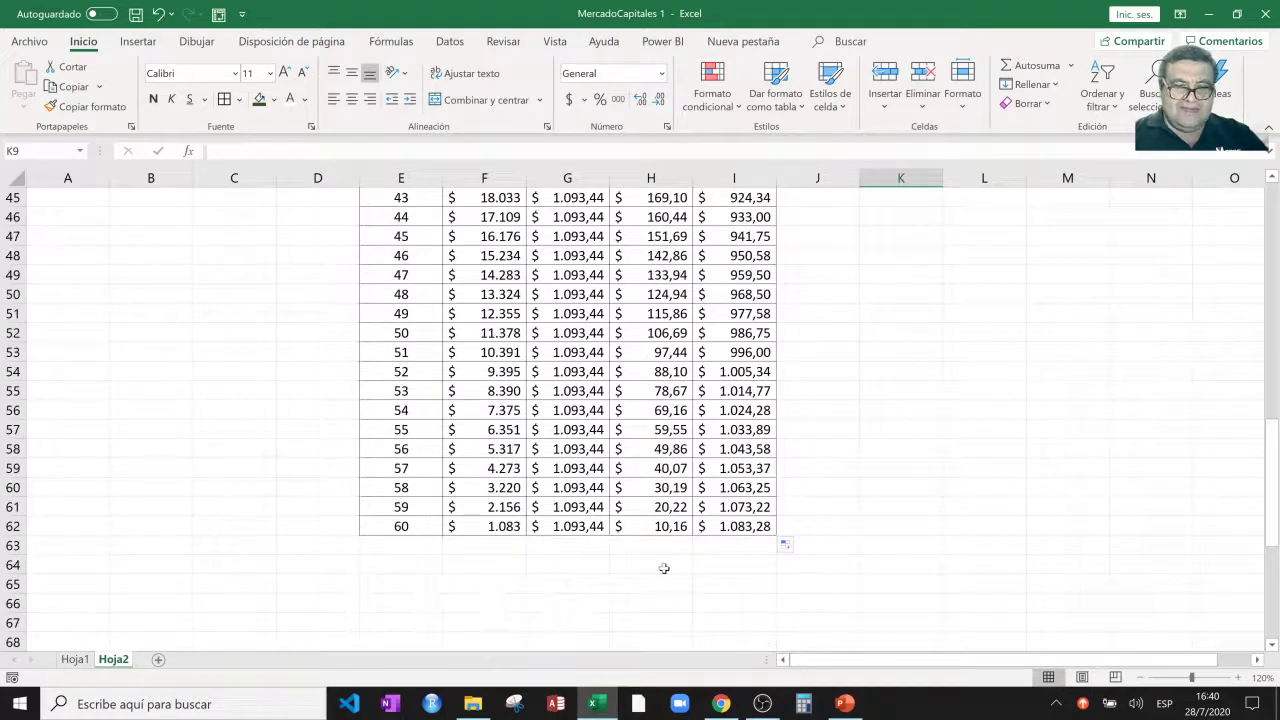
pyautogui.click(570, 566)
# Insert =SUMA(G3:G62) in G63 to total PAGO at $ 65.606,40.
pyautogui.click(574, 545)
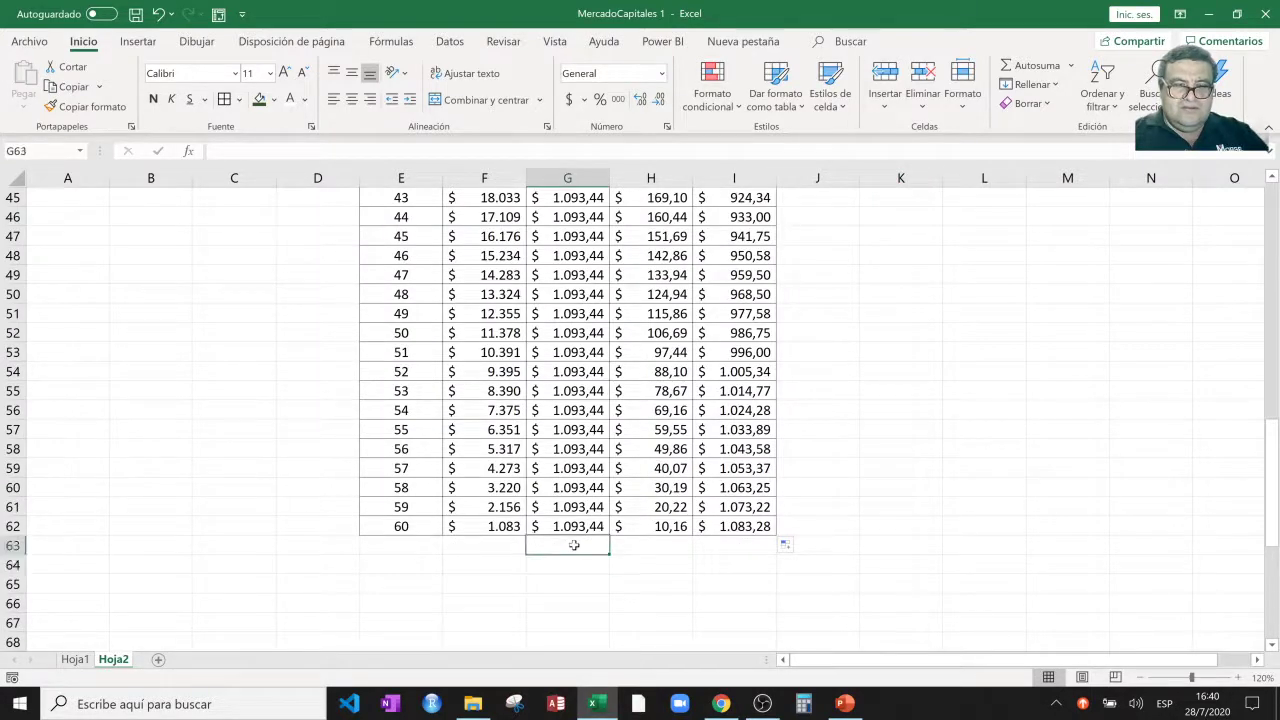
pyautogui.click(1030, 67)
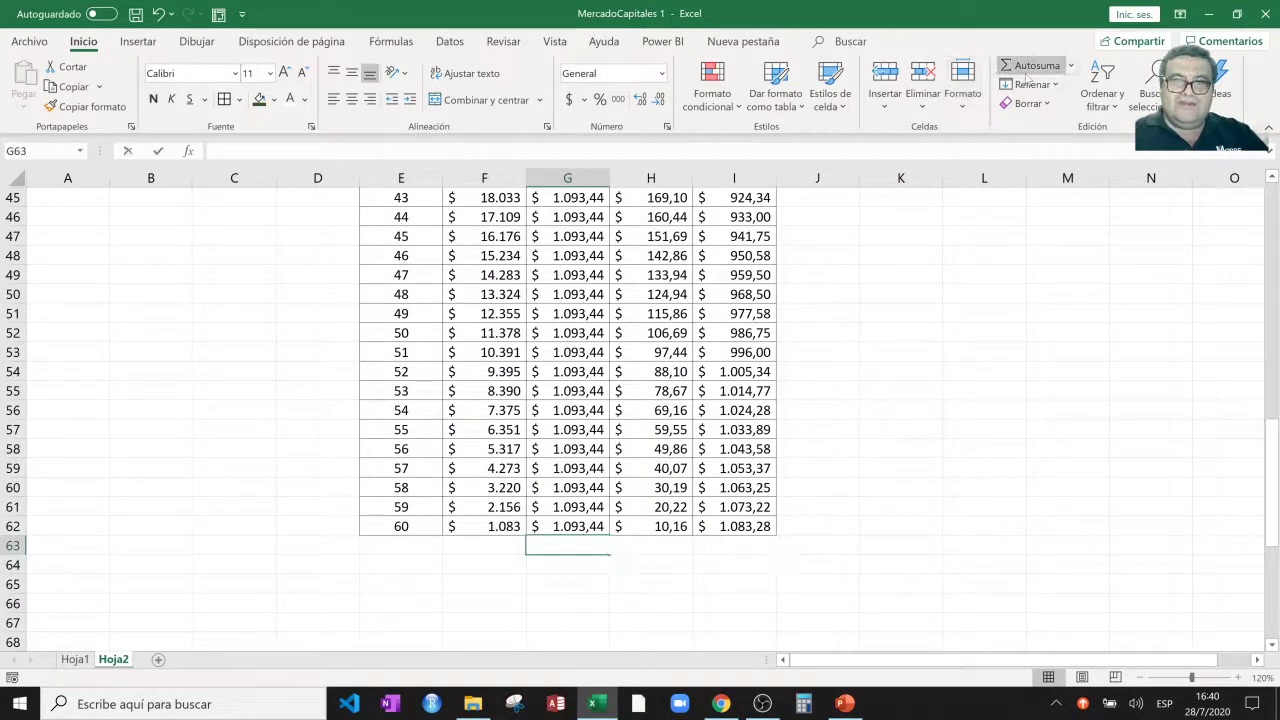
pyautogui.press('Return')
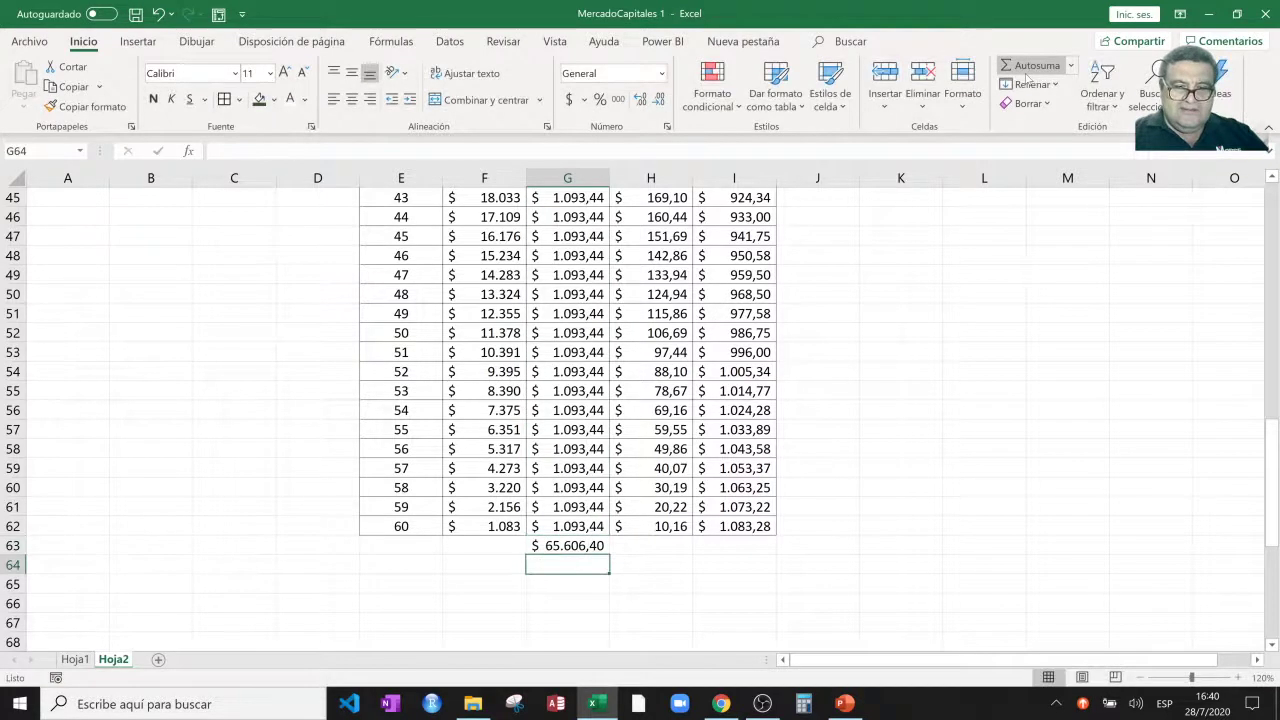
pyautogui.click(569, 545)
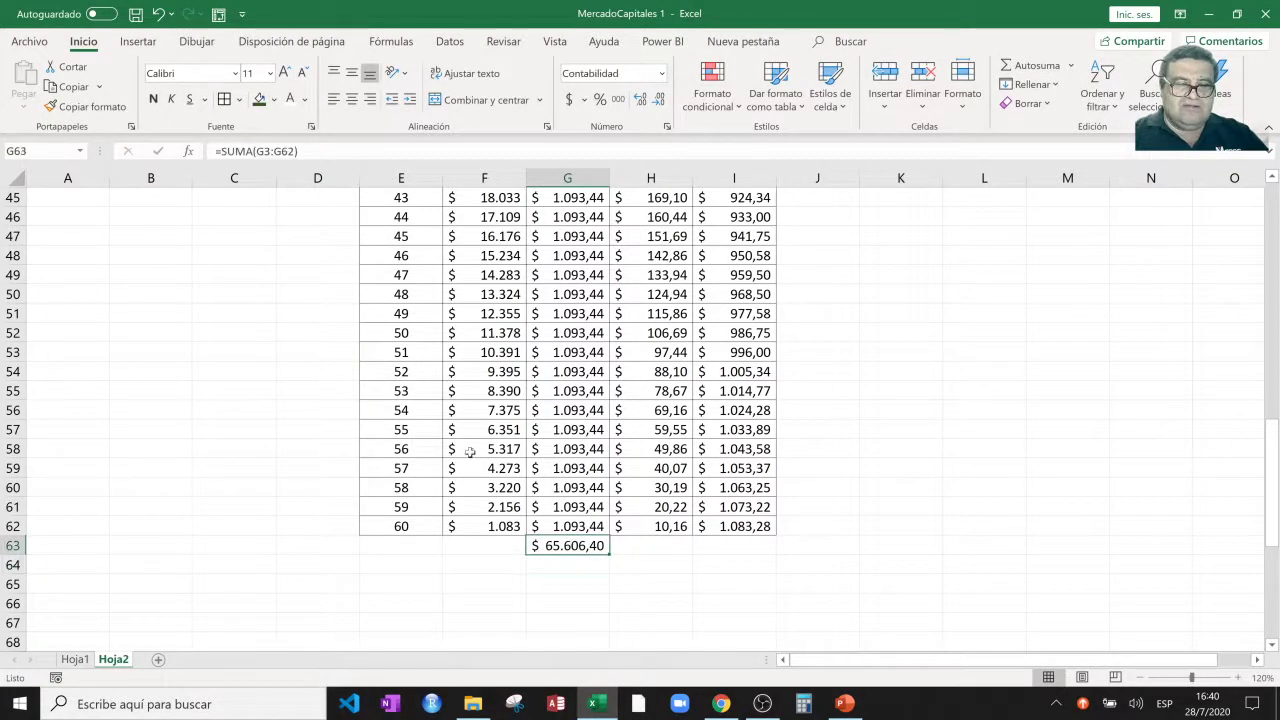
# Zoom the sheet in slightly and reselect the PAGO total in G63.
pyautogui.click(1238, 678)
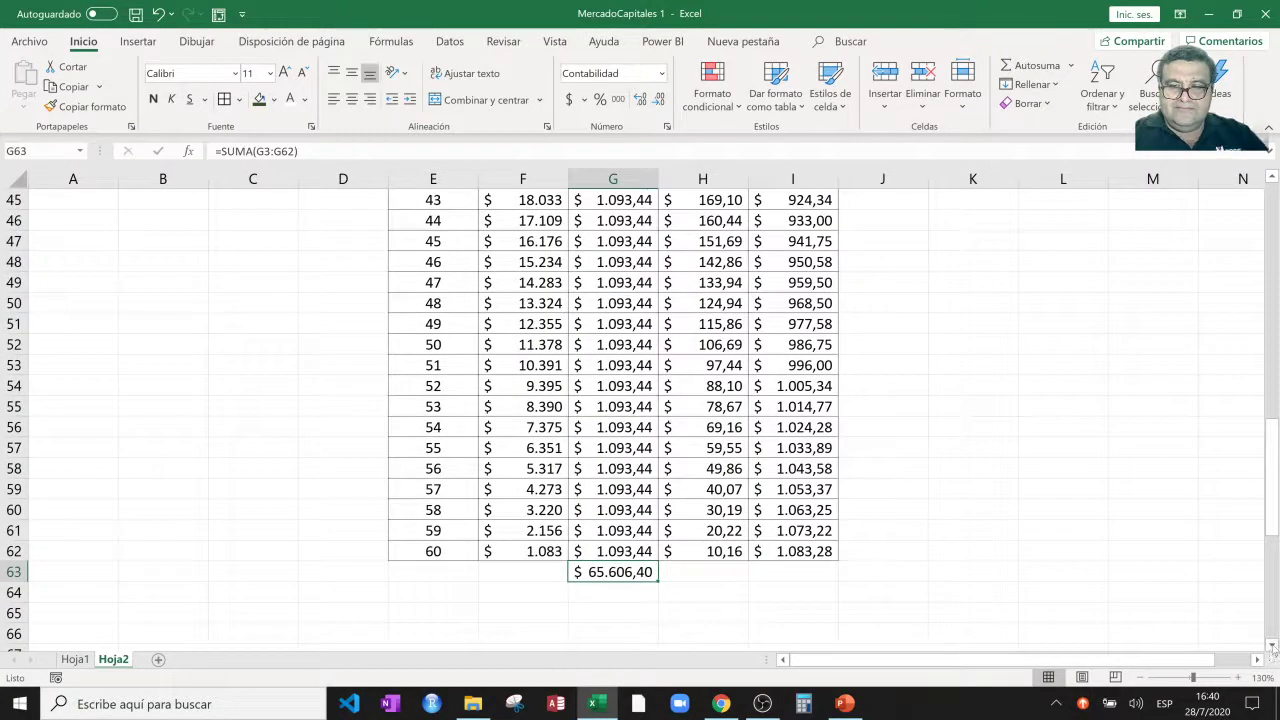
pyautogui.click(692, 576)
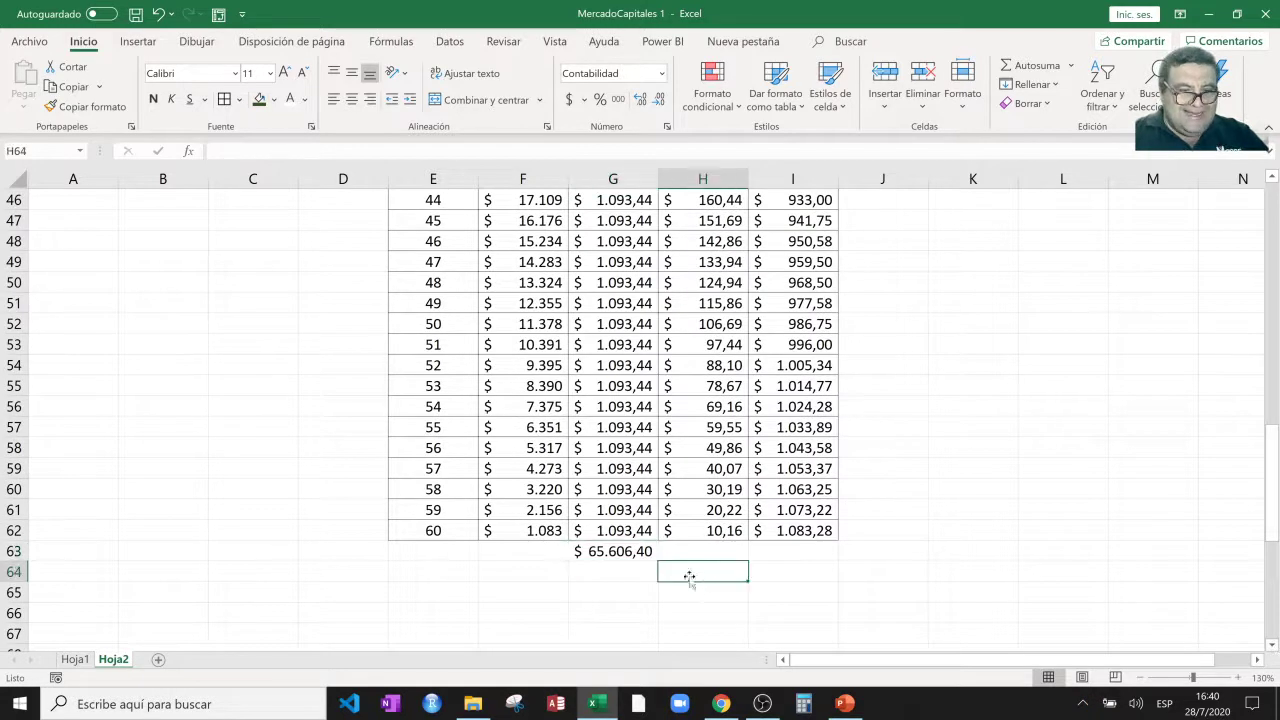
pyautogui.click(633, 551)
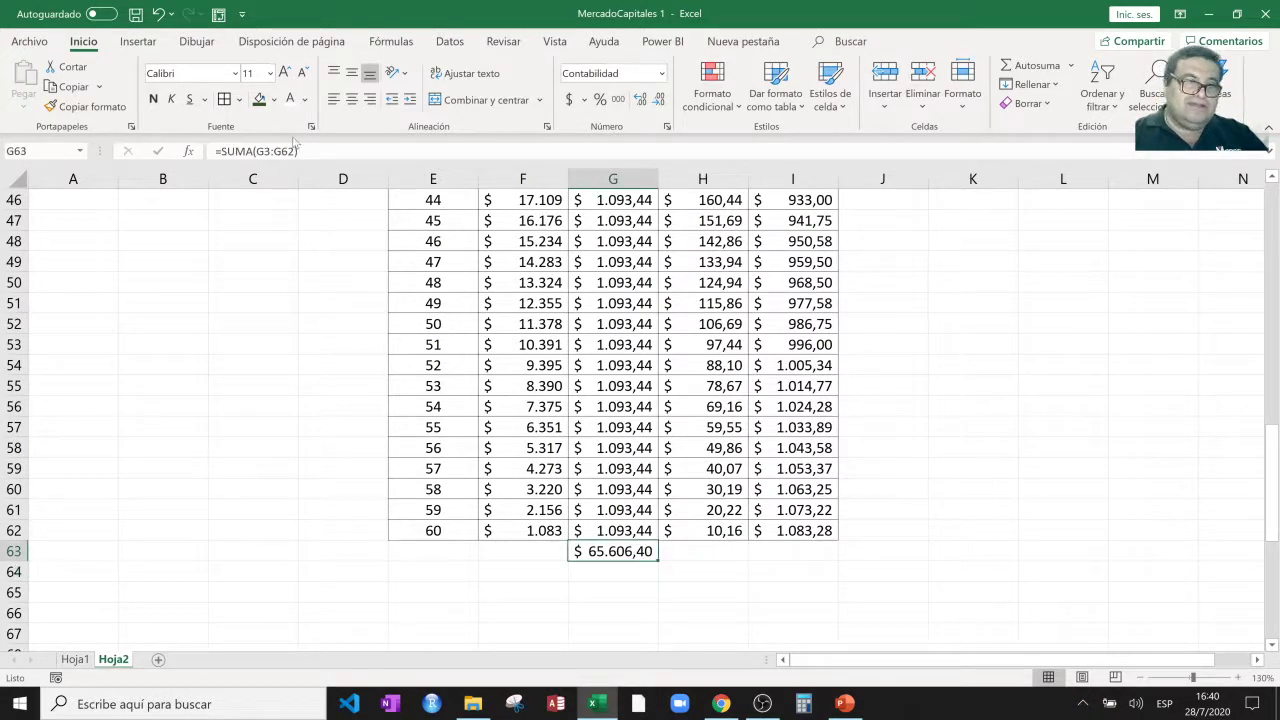
pyautogui.click(274, 100)
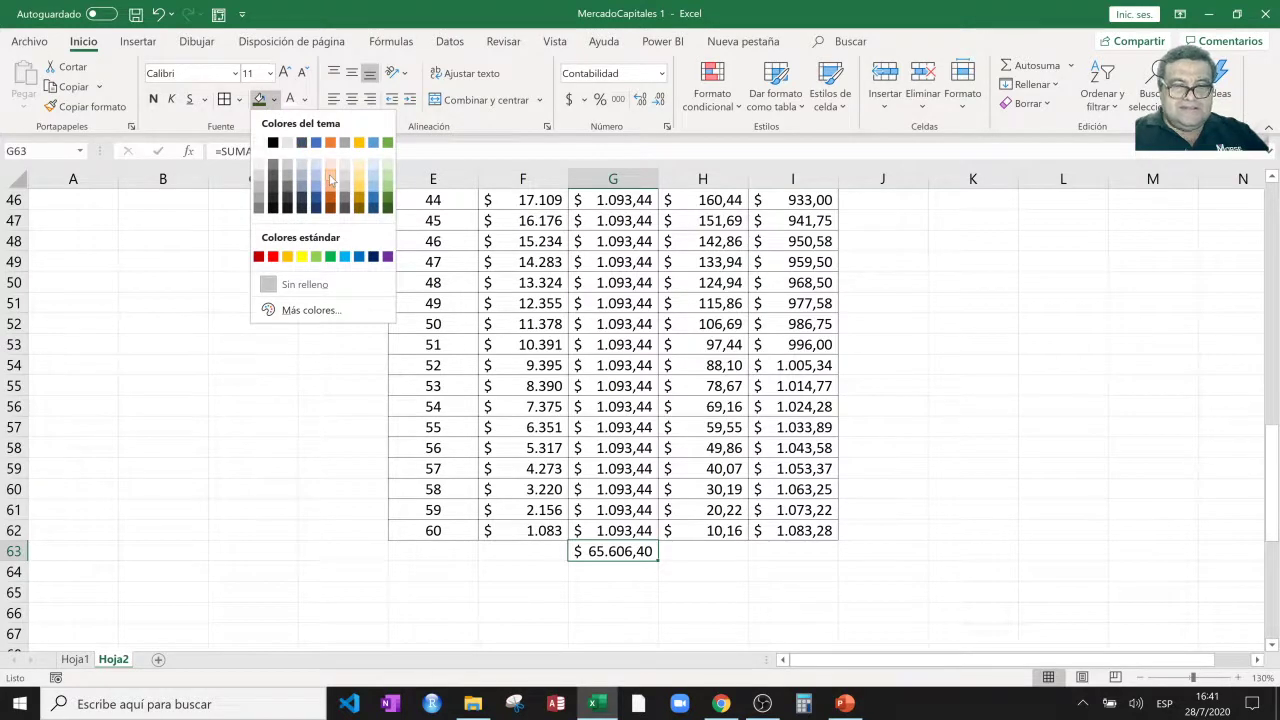
# Give the PAGO total in G63 a light orange fill and bold text.
pyautogui.click(331, 179)
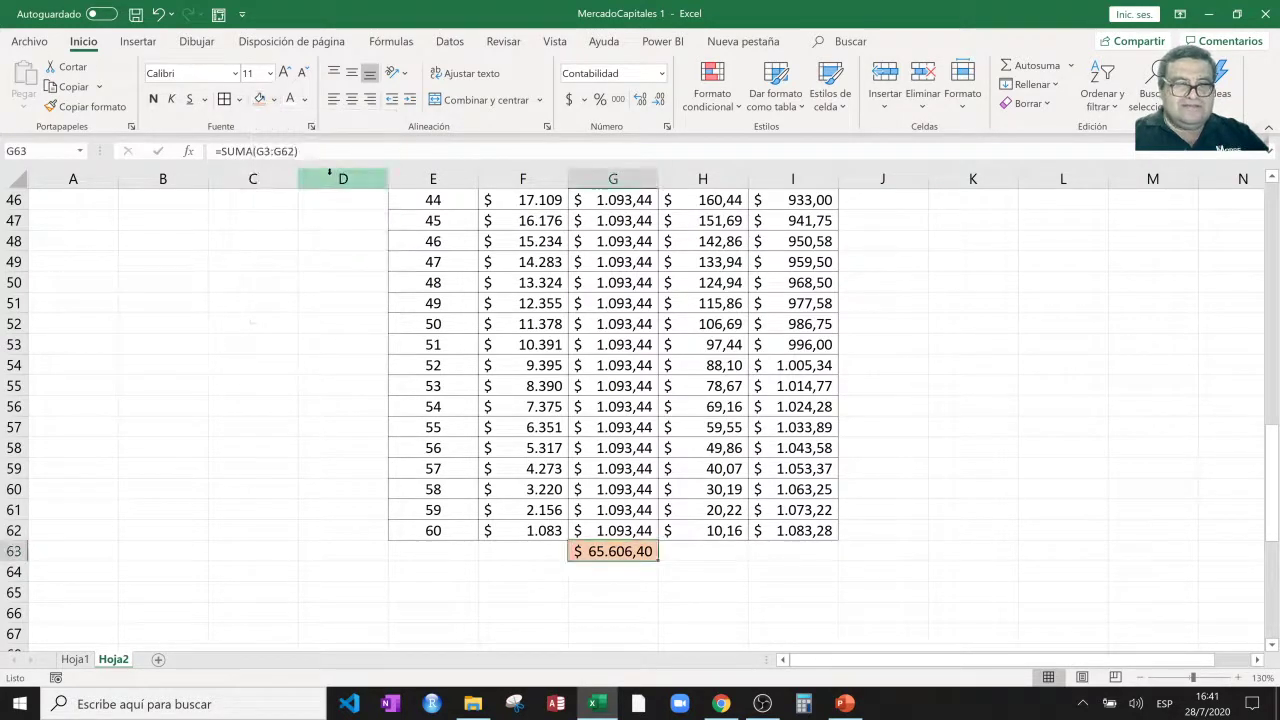
pyautogui.click(153, 99)
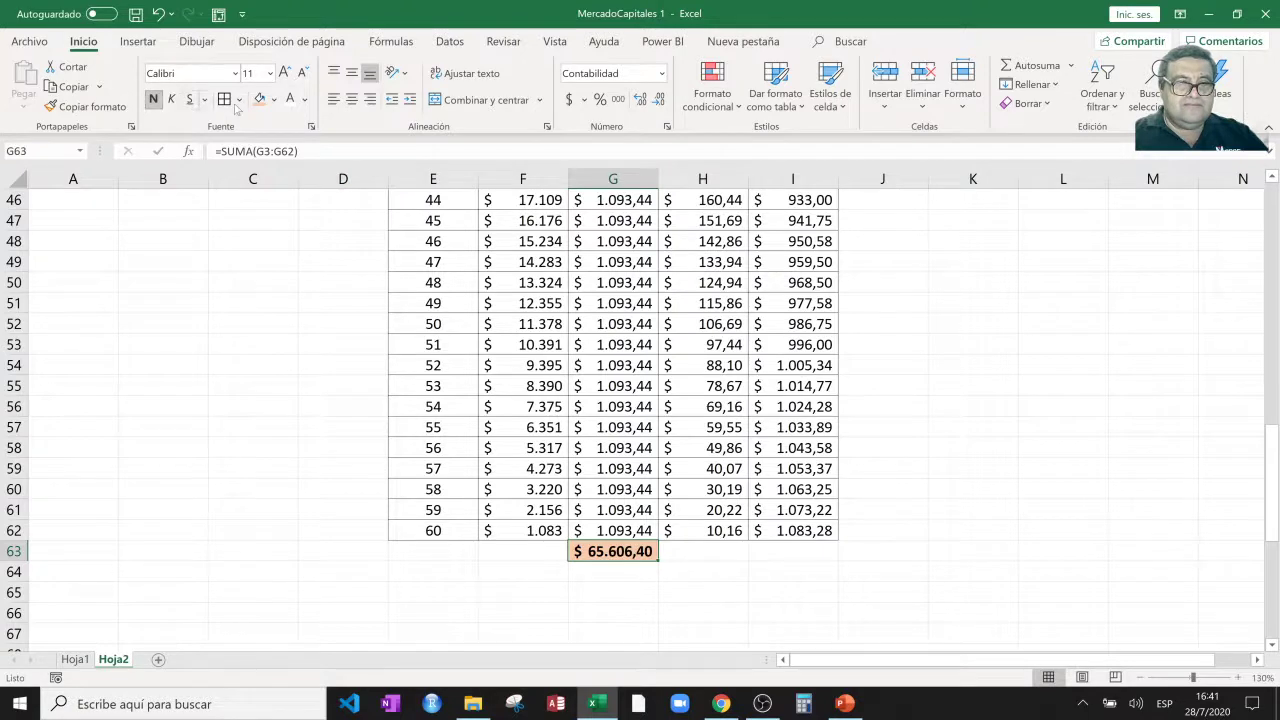
pyautogui.click(729, 586)
# Copy the total across to H63 and I63, totalling INTERES $ 15.606,40 and CAPITAL $ 50.000,00.
pyautogui.click(637, 554)
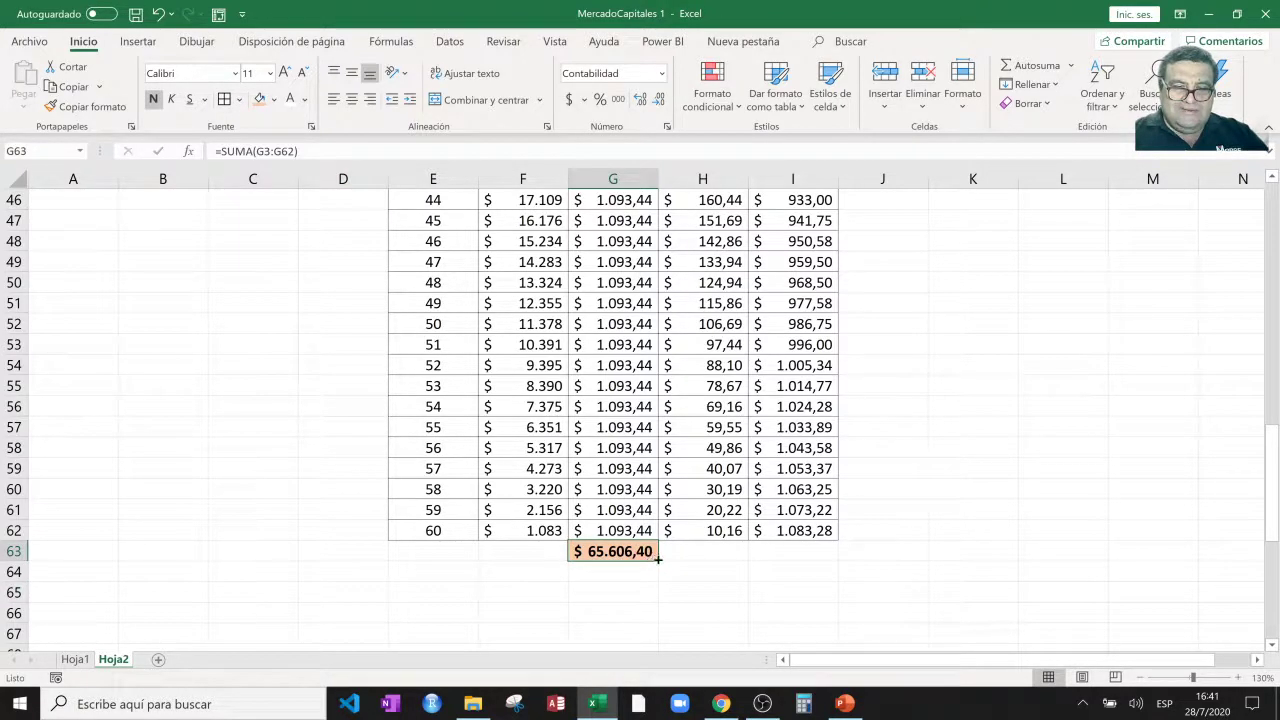
pyautogui.moveTo(658, 560); pyautogui.dragTo(745, 558)
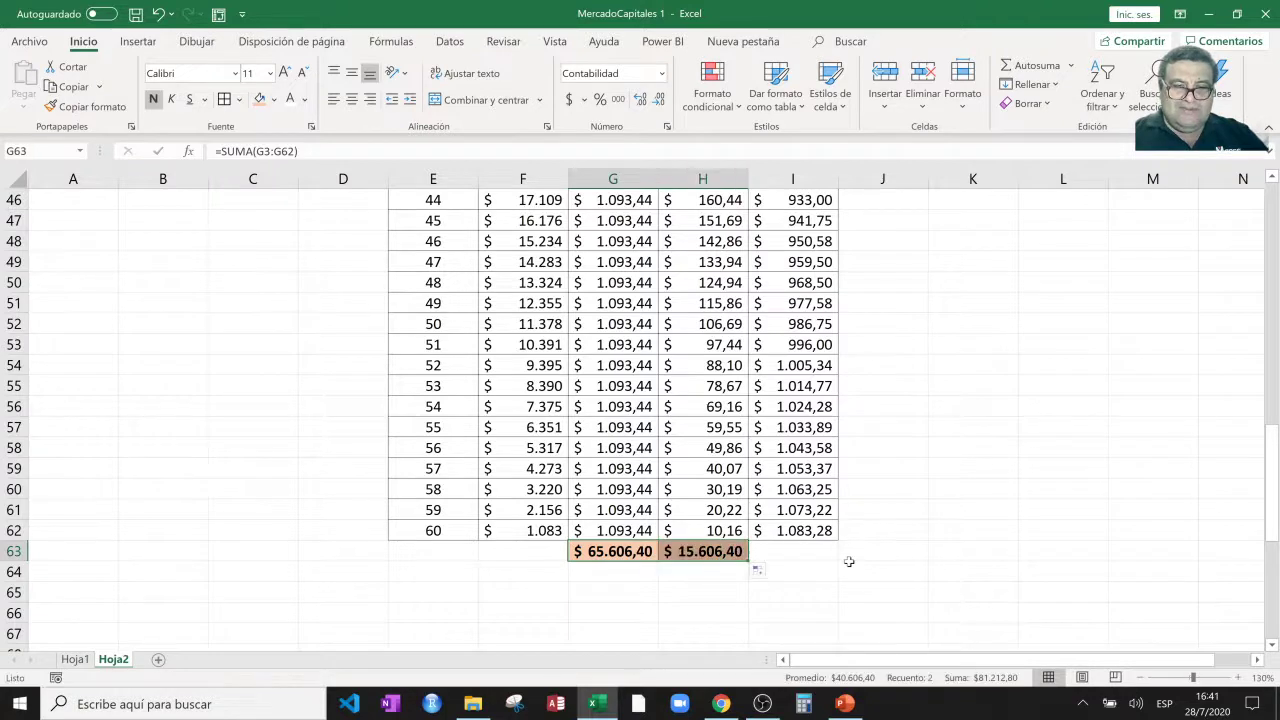
pyautogui.click(848, 564)
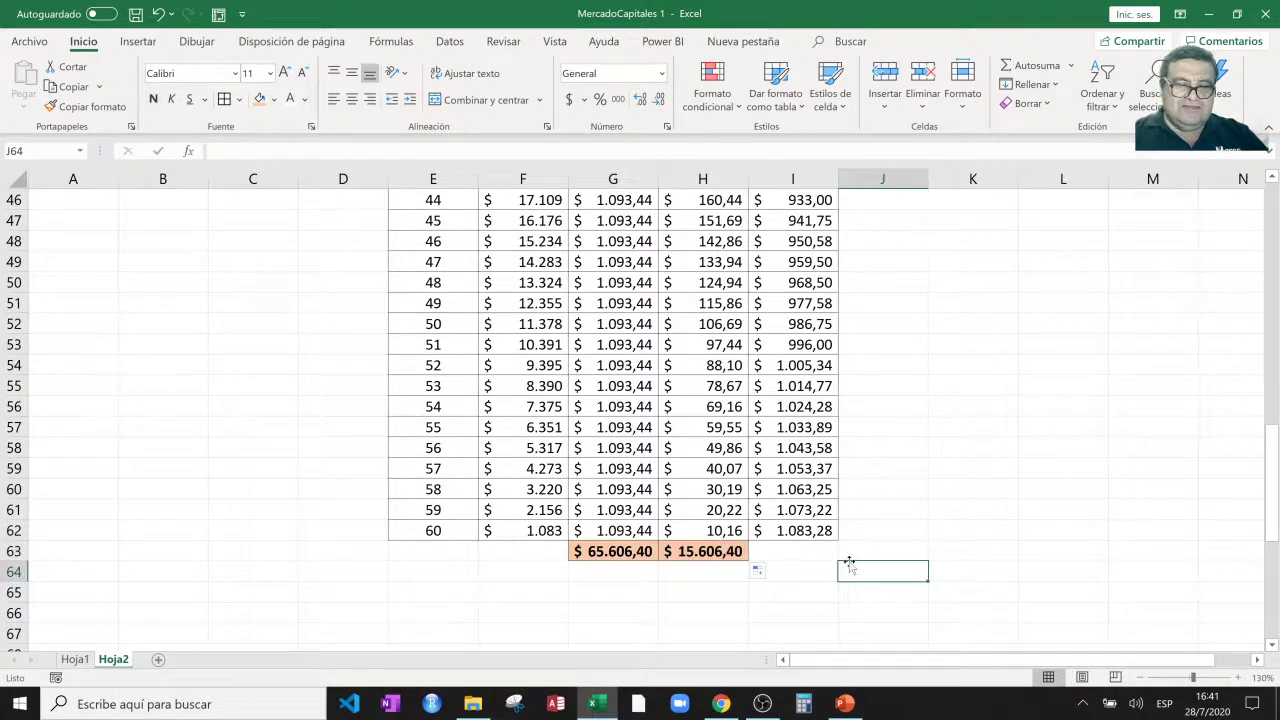
pyautogui.click(705, 556)
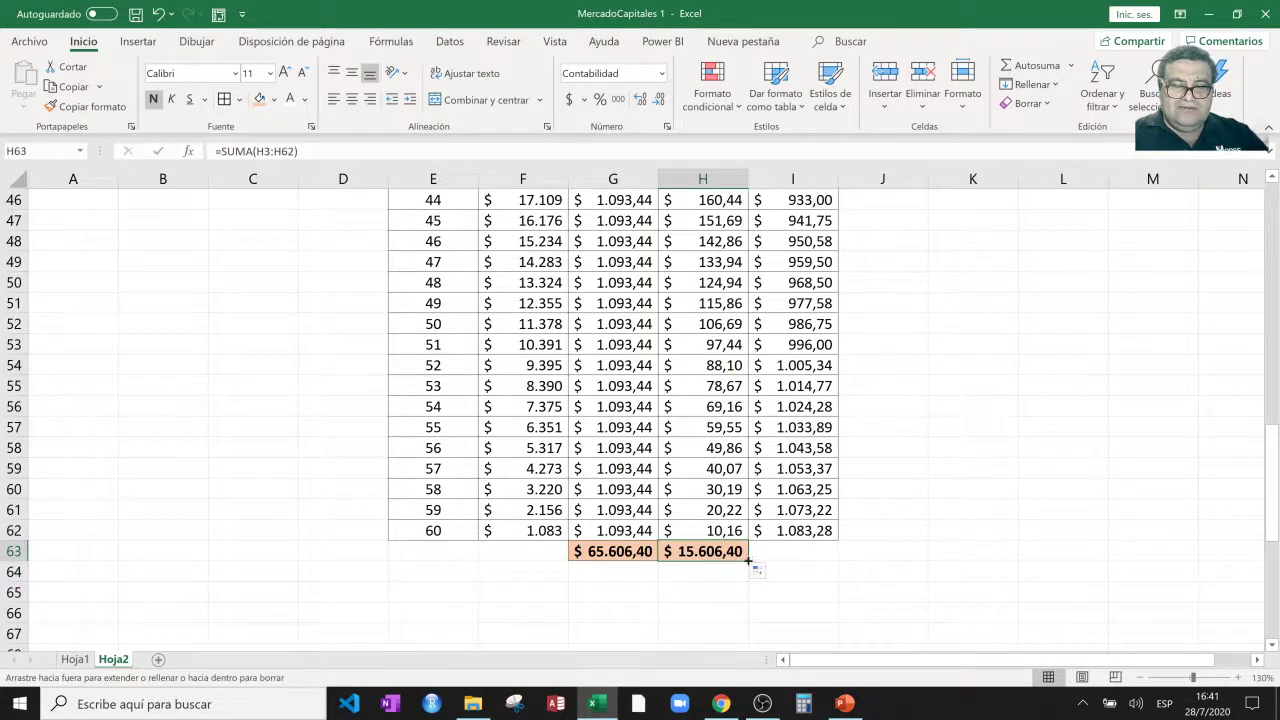
pyautogui.moveTo(748, 556); pyautogui.dragTo(830, 560)
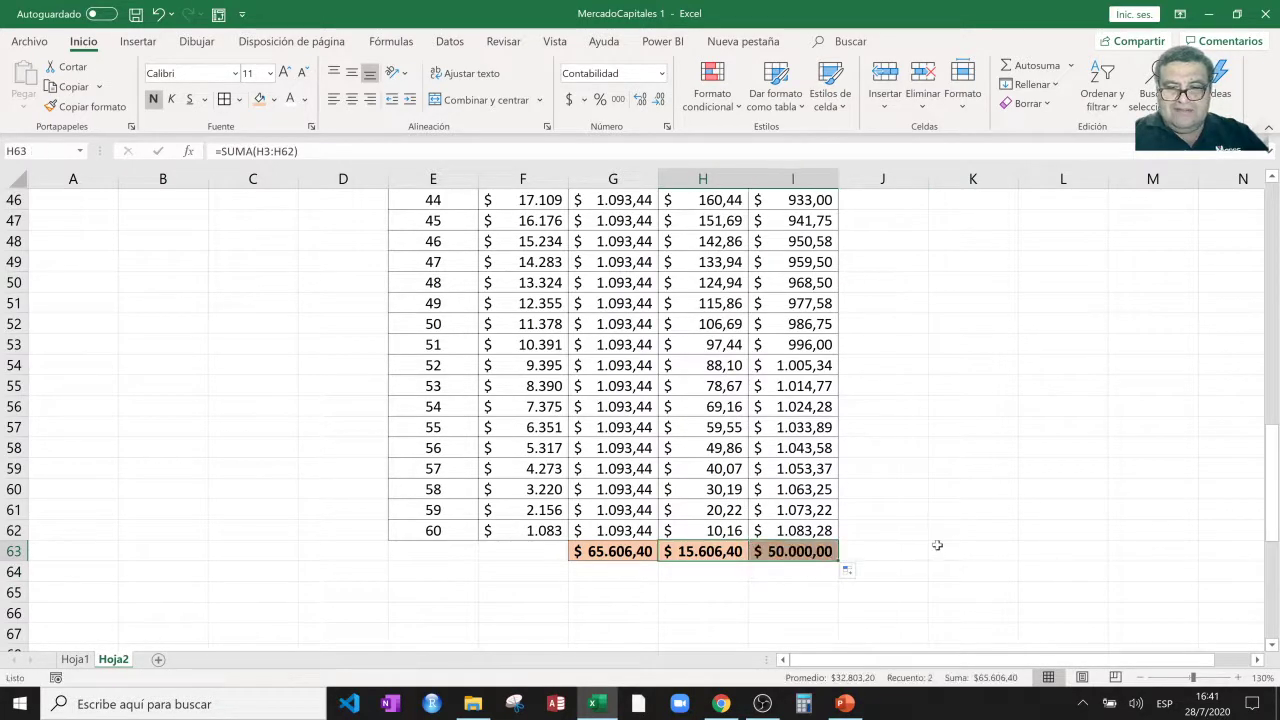
pyautogui.click(937, 545)
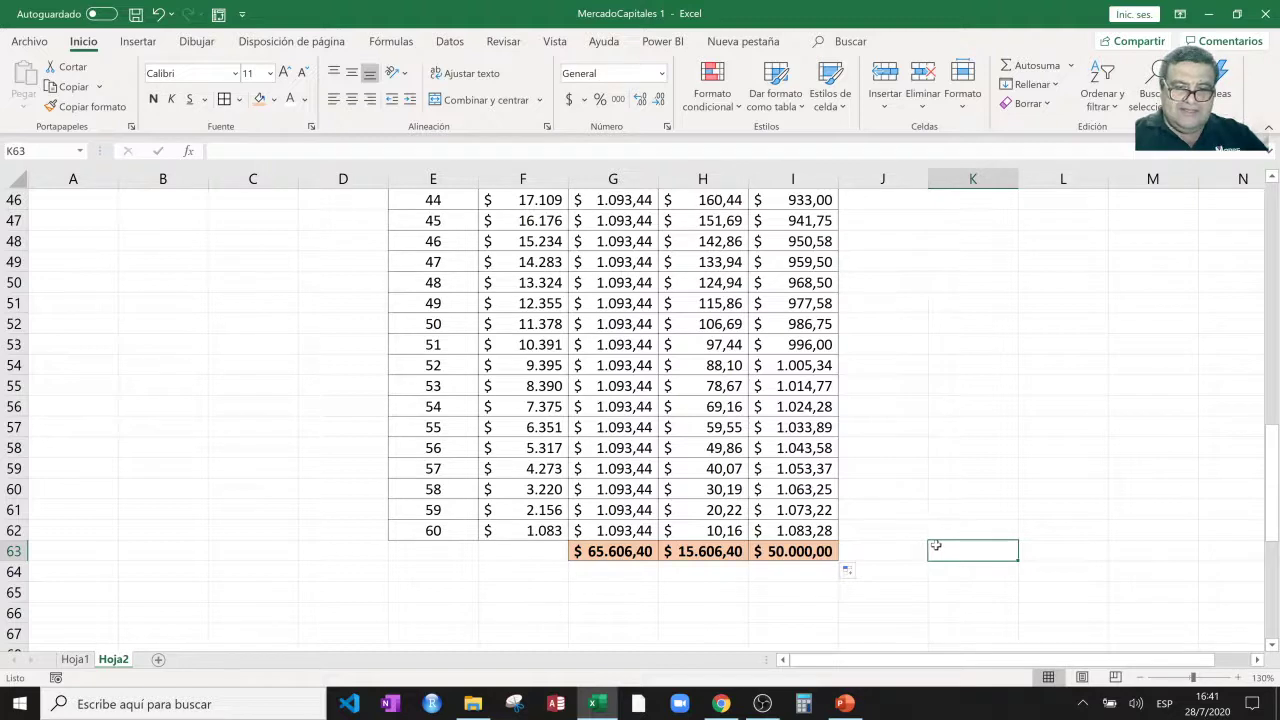
# Check the SUMA formulas in I63, H63 and G63, then scroll back up to row 1.
pyautogui.click(813, 551)
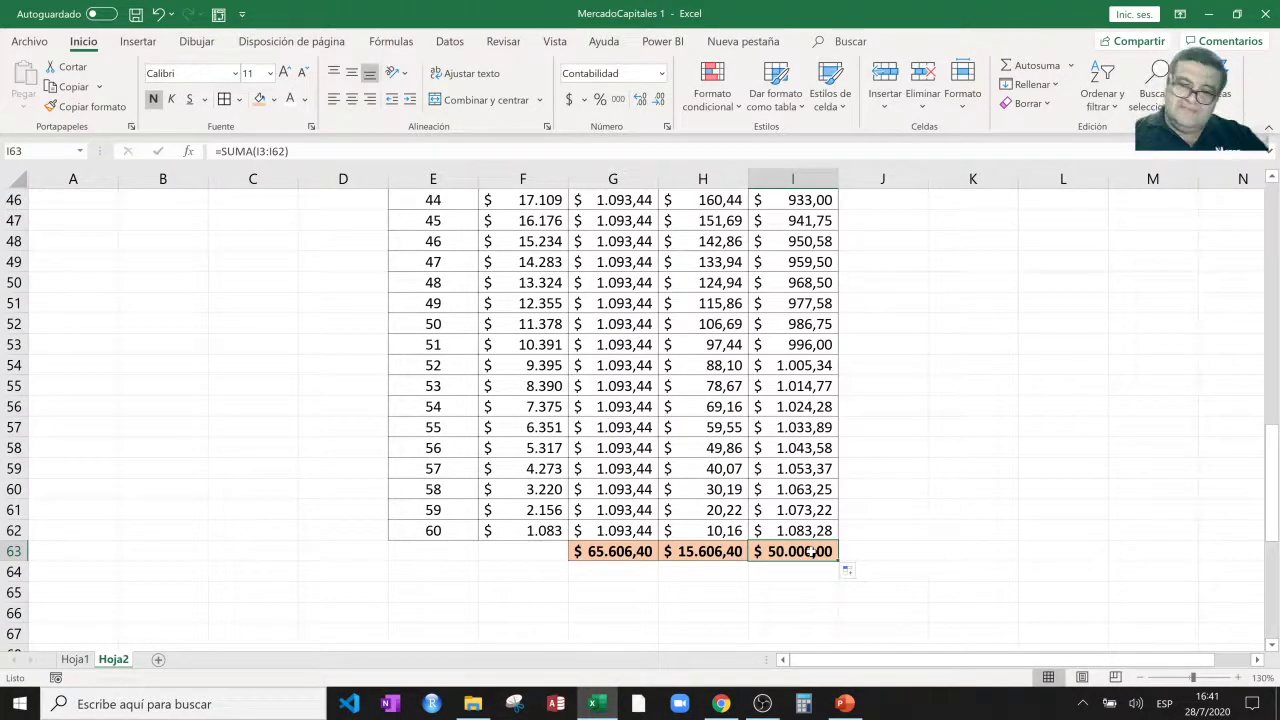
pyautogui.click(714, 552)
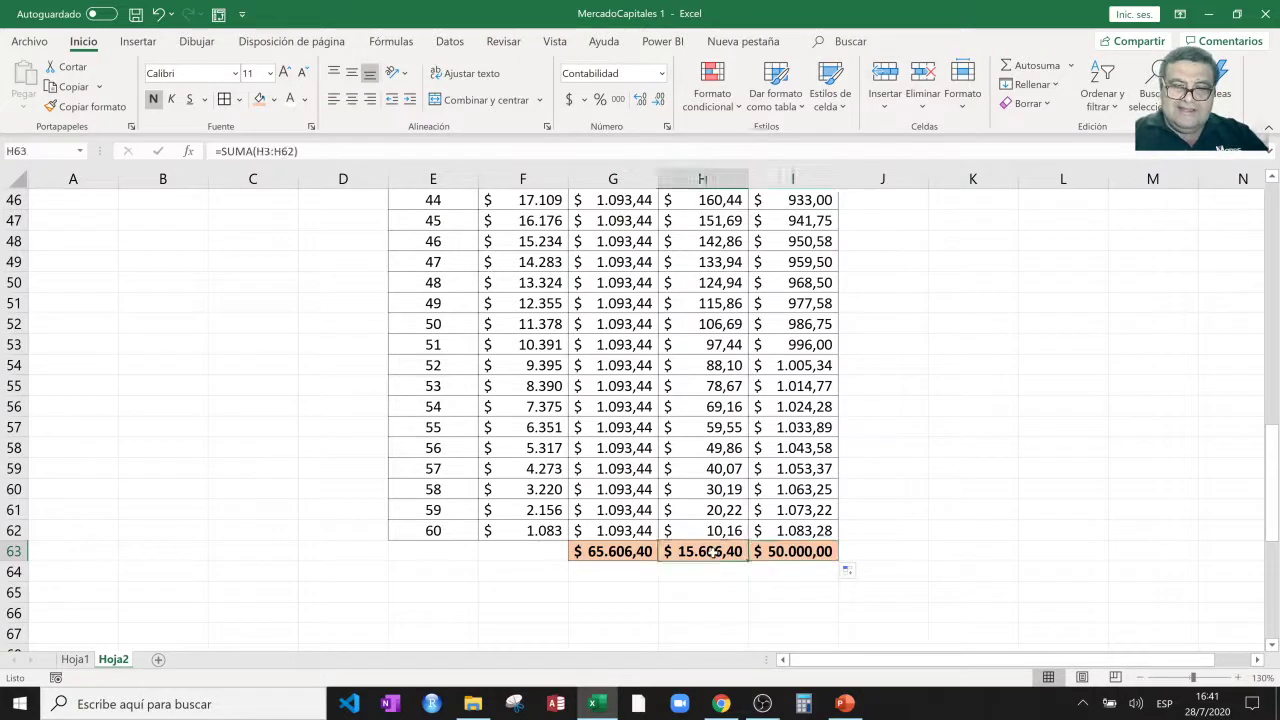
pyautogui.click(614, 553)
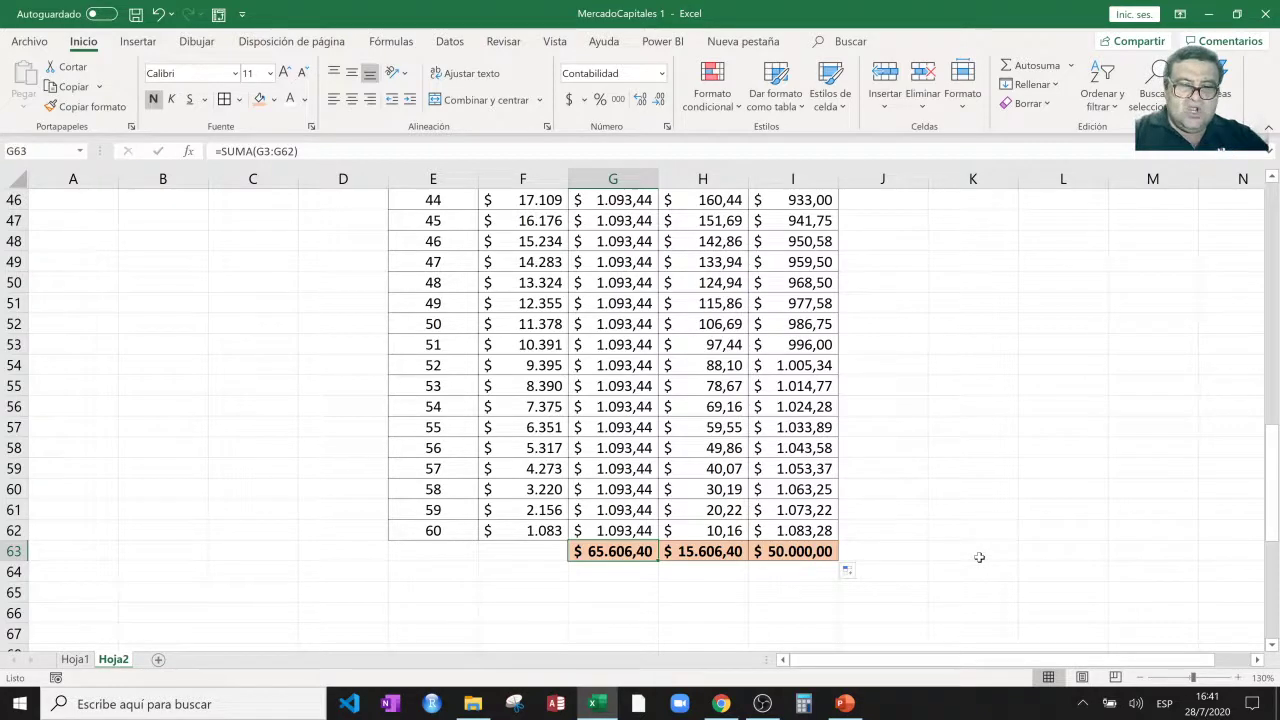
pyautogui.click(1274, 217)
pyautogui.click(1274, 217)
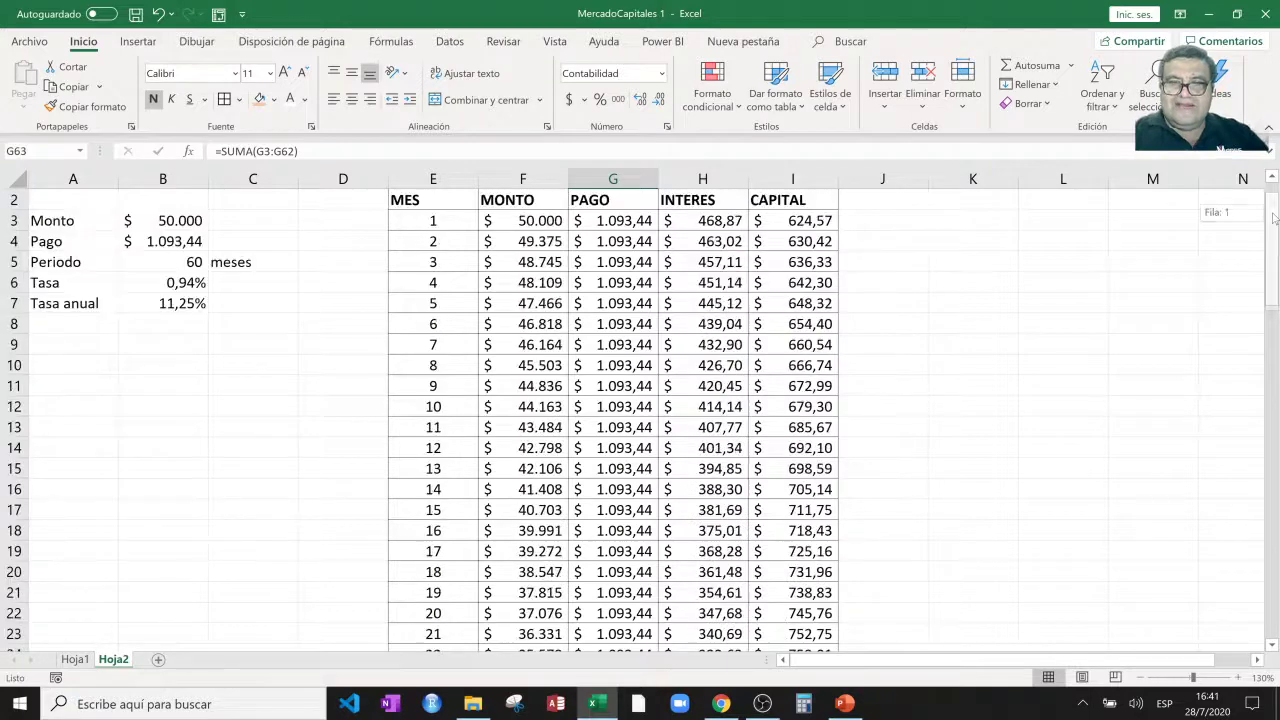
pyautogui.click(977, 264)
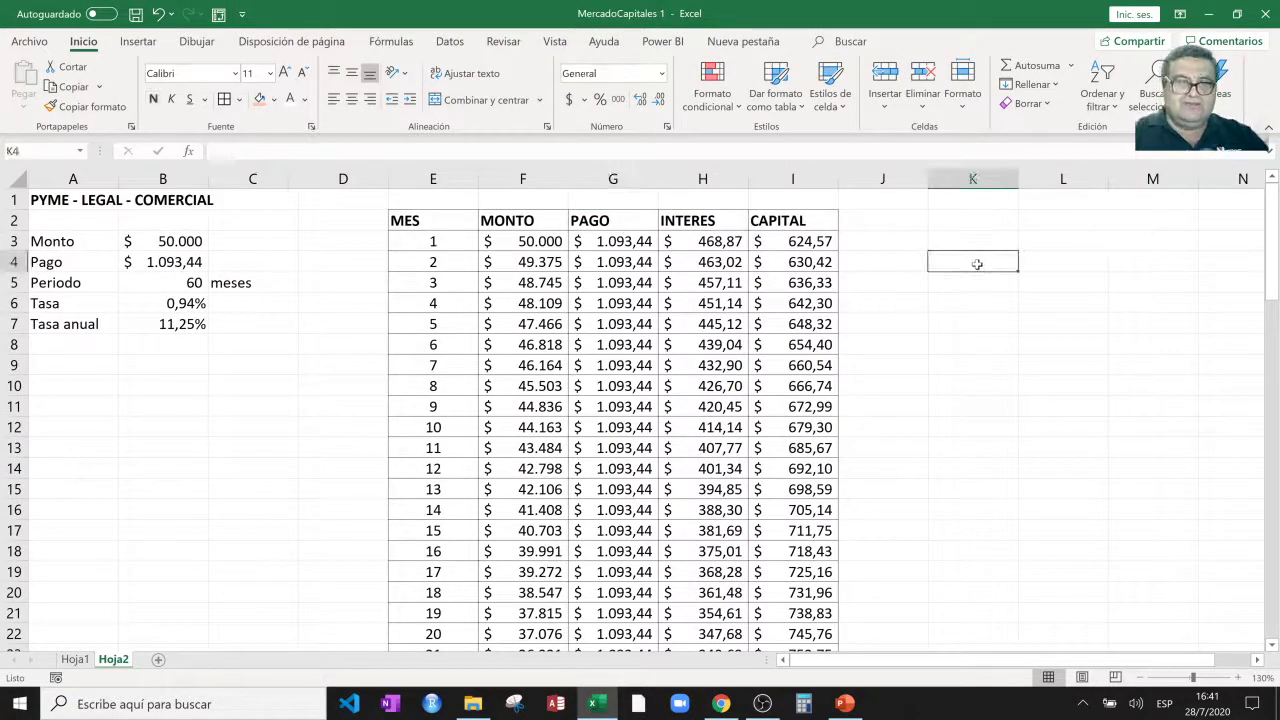